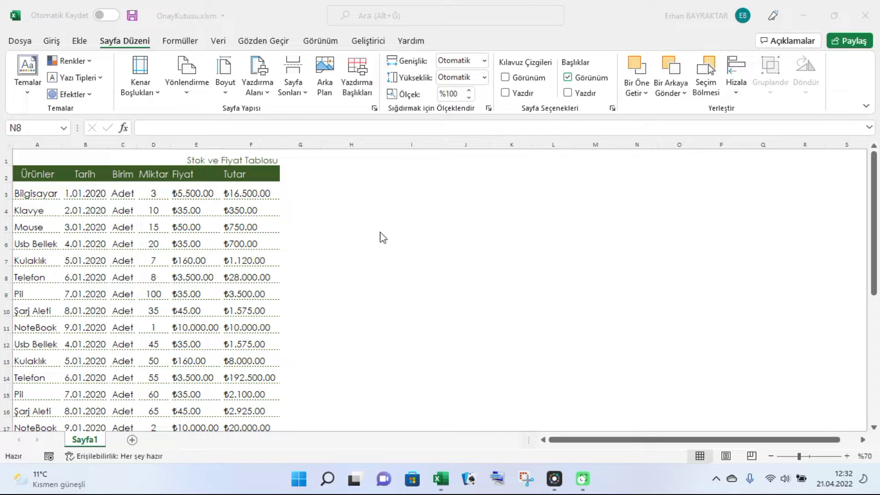
Step: Enter the label 'Seçim Toplam' in I3 and autofit column I to fit it
click(421, 189)
click(374, 188)
click(421, 189)
click(471, 193)
drag(486, 144, 511, 144)
click(402, 190)
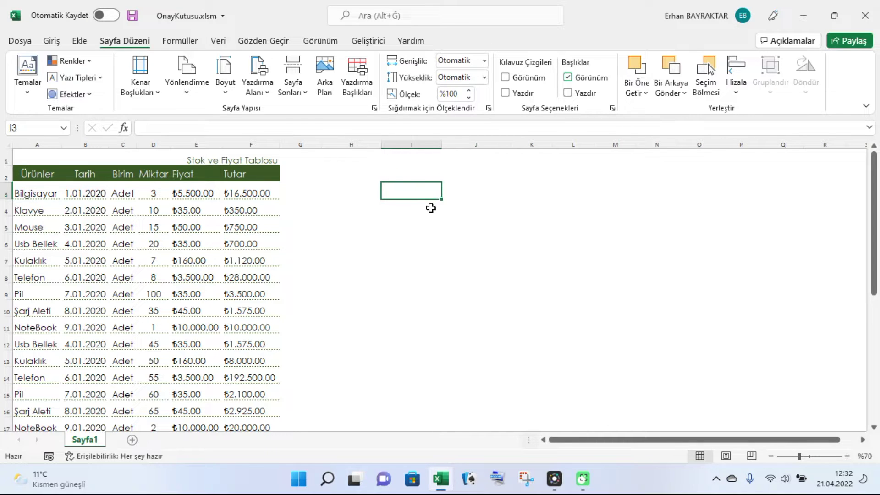
text(Seçim )
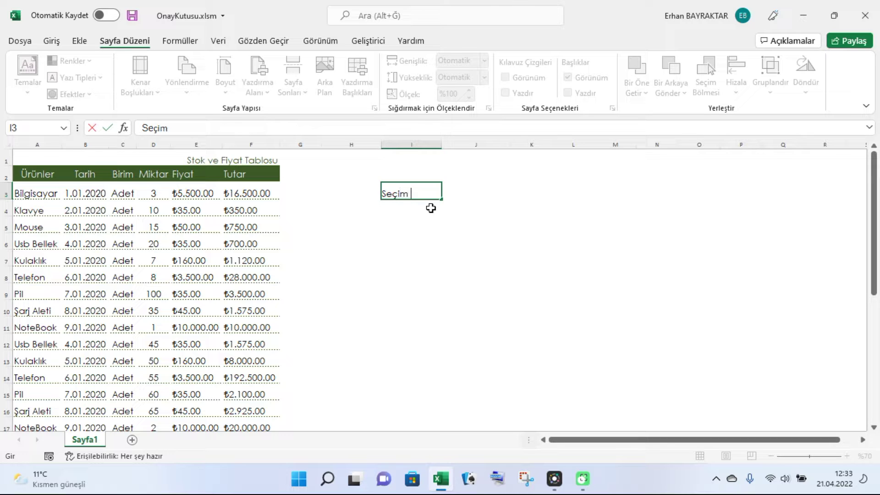
text(Toplam)
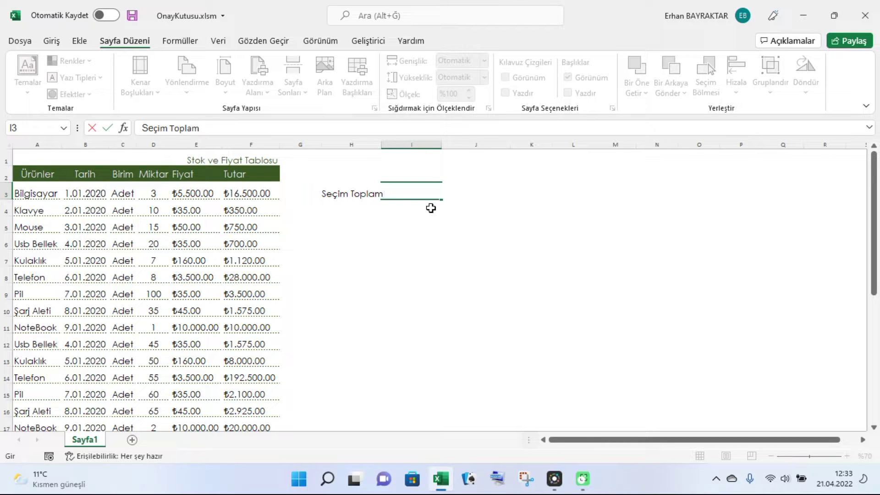
click(458, 278)
click(409, 193)
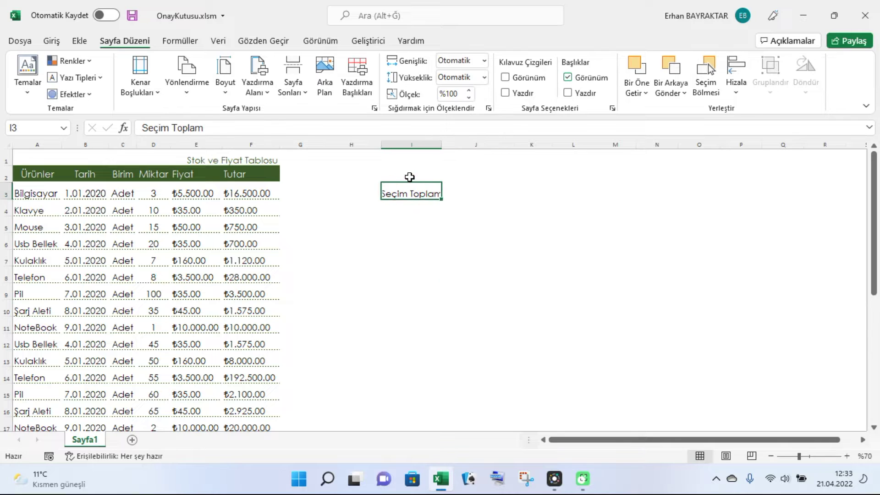
click(462, 188)
double_click(444, 144)
Step: Enter the label 'Genel Toplam' in I4 and select both labels in I3:I4
click(420, 223)
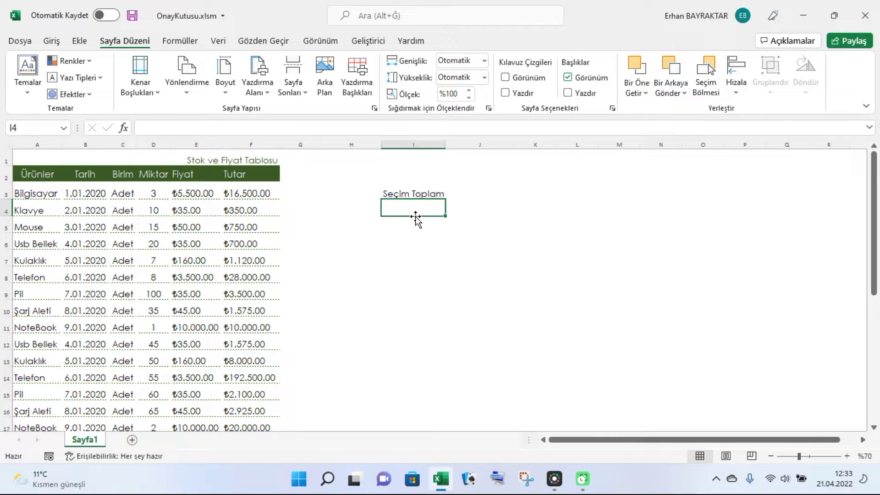
text(Genel )
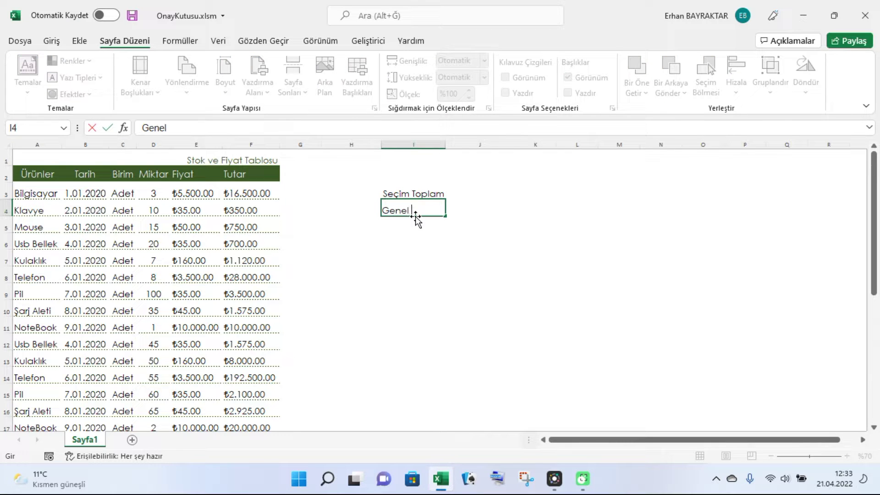
text(Toplam)
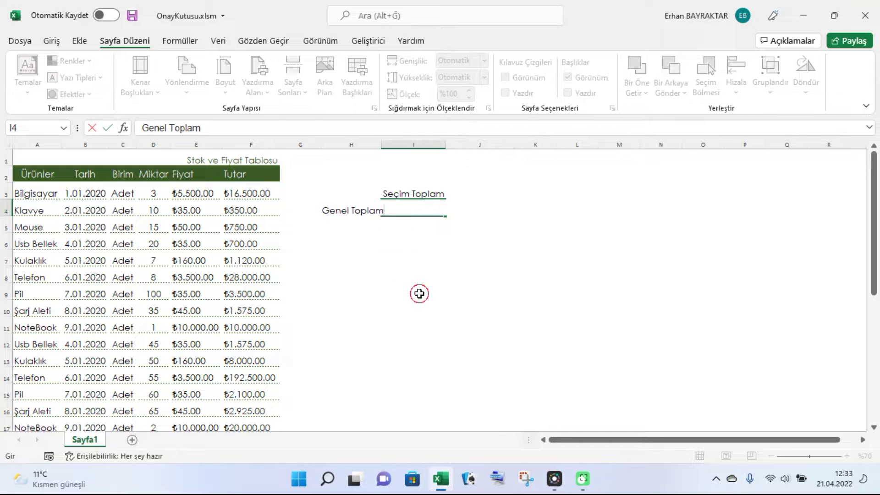
click(419, 293)
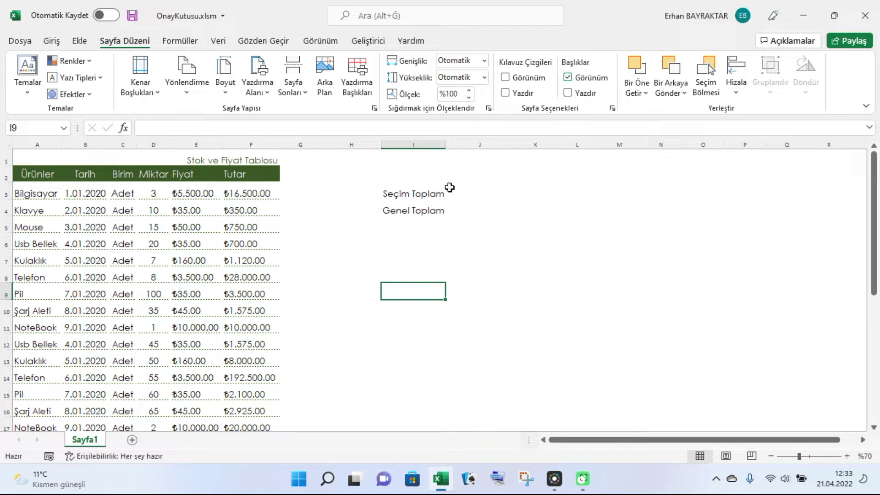
click(415, 175)
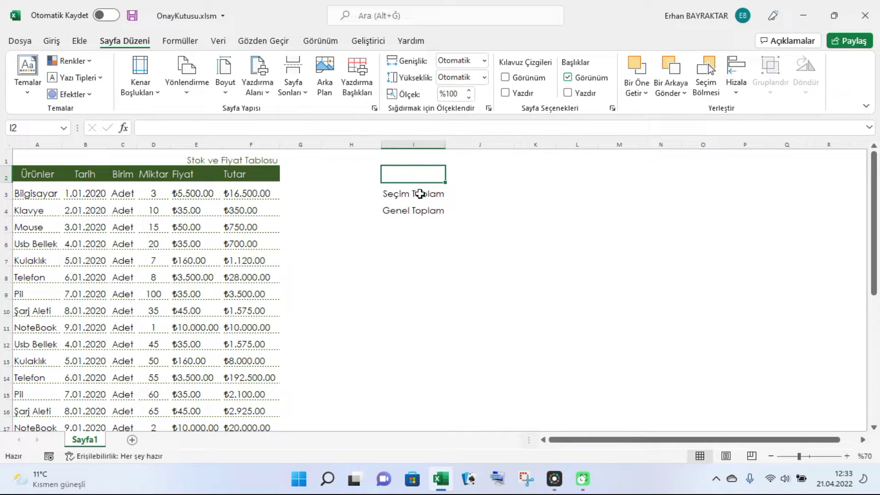
drag(403, 182, 504, 174)
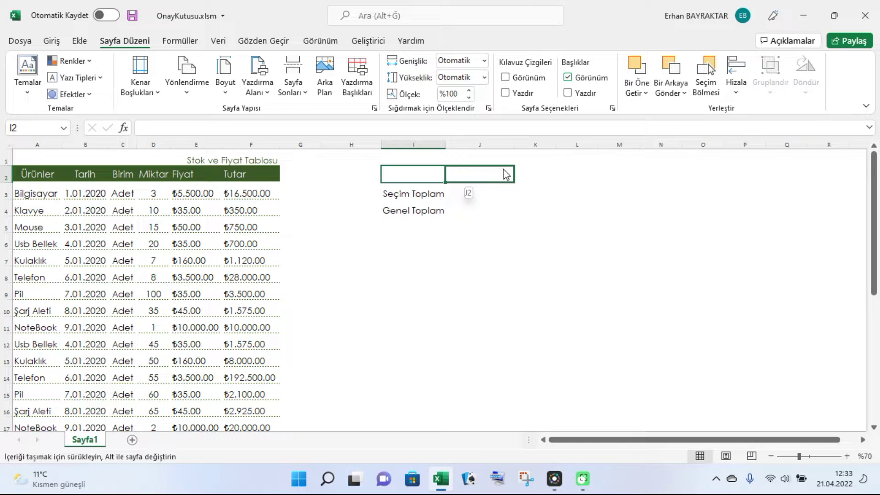
click(498, 224)
drag(399, 174, 480, 174)
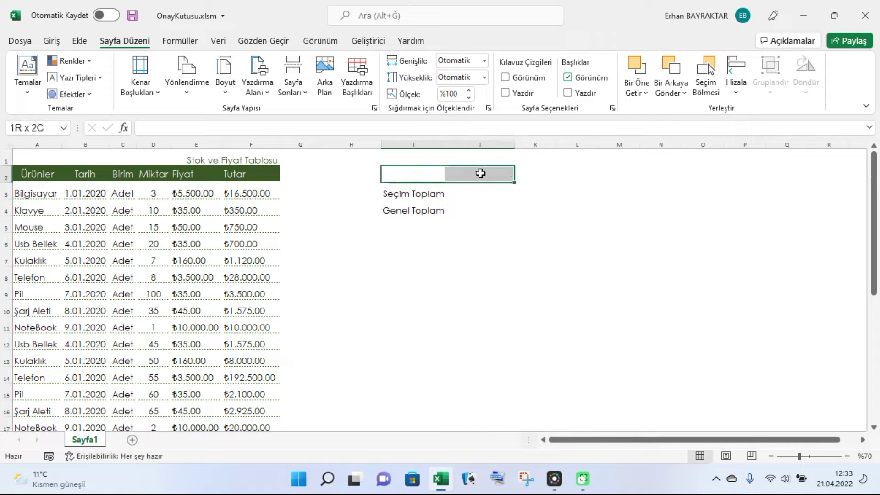
drag(418, 192, 418, 208)
click(424, 193)
click(491, 190)
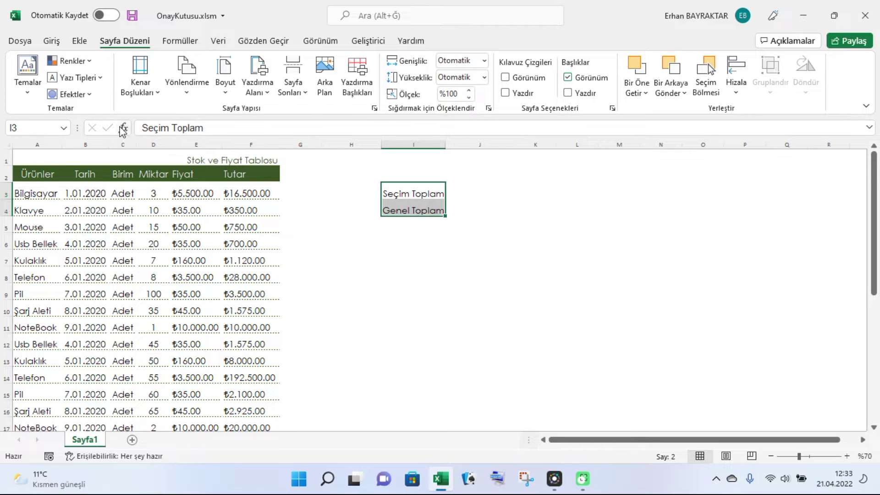
click(51, 41)
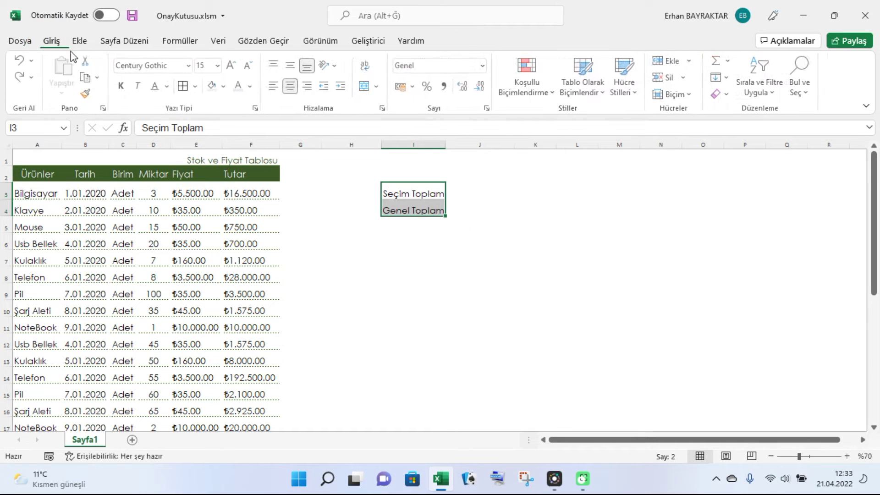
Step: Give the label cells I3:I4 a dark green fill with white text
click(226, 87)
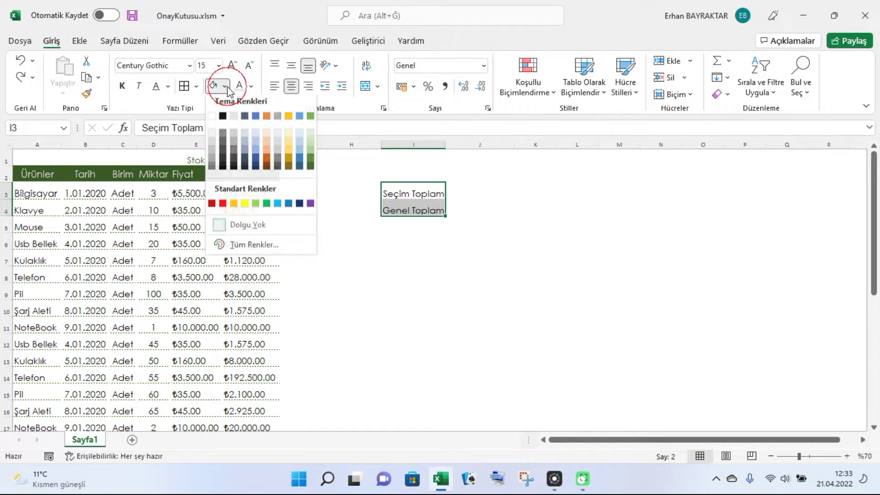
click(310, 164)
click(485, 234)
drag(419, 195, 417, 209)
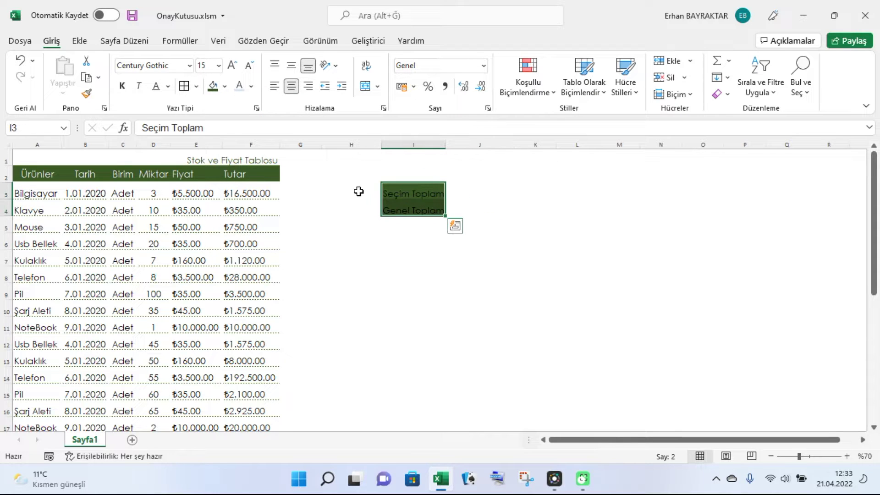
click(239, 86)
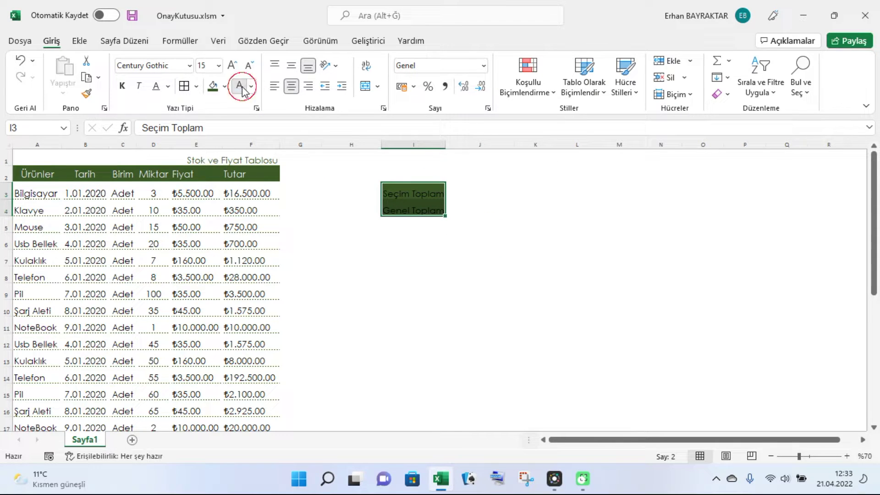
click(584, 229)
Step: Widen column I slightly and fill the value cells J3:J4 light green
drag(445, 146, 453, 145)
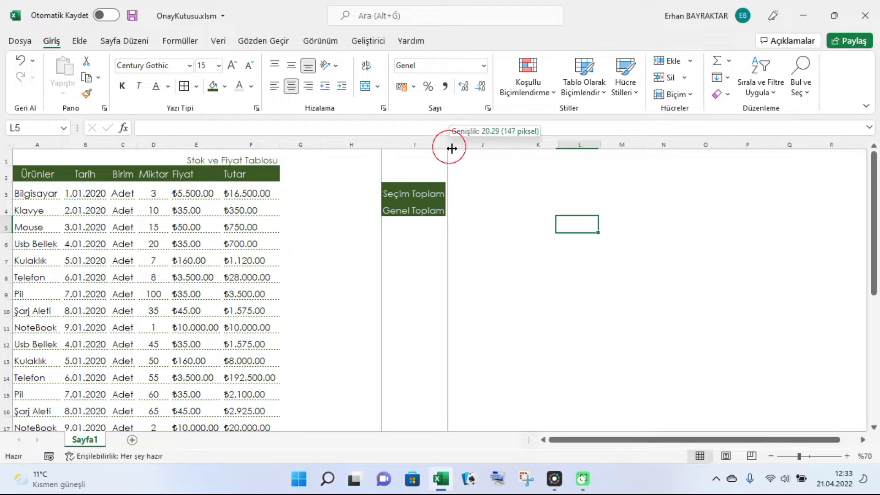
click(491, 240)
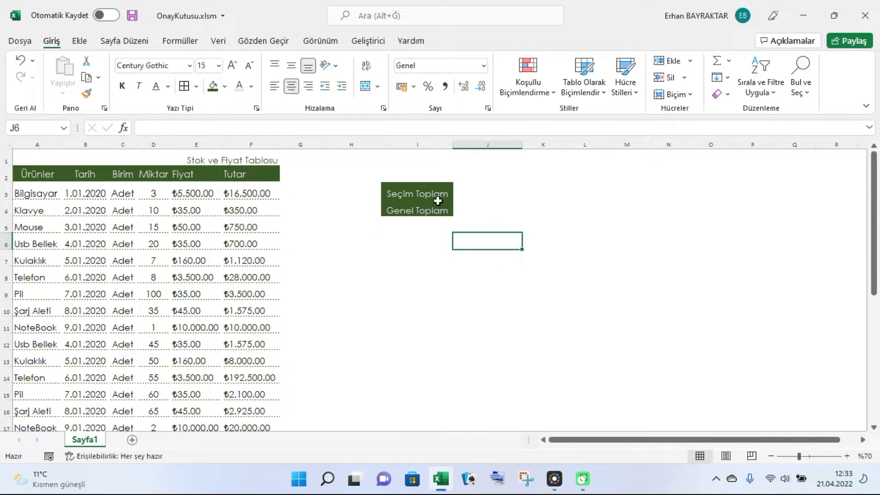
drag(474, 192, 478, 209)
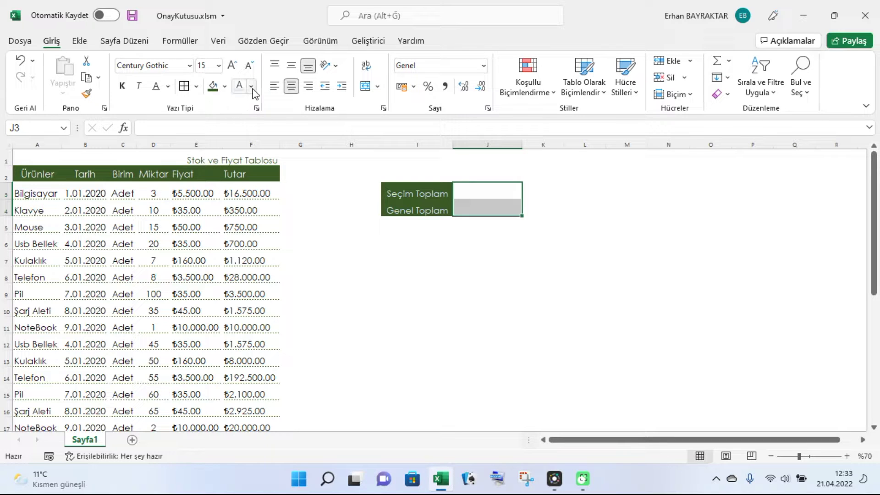
click(225, 86)
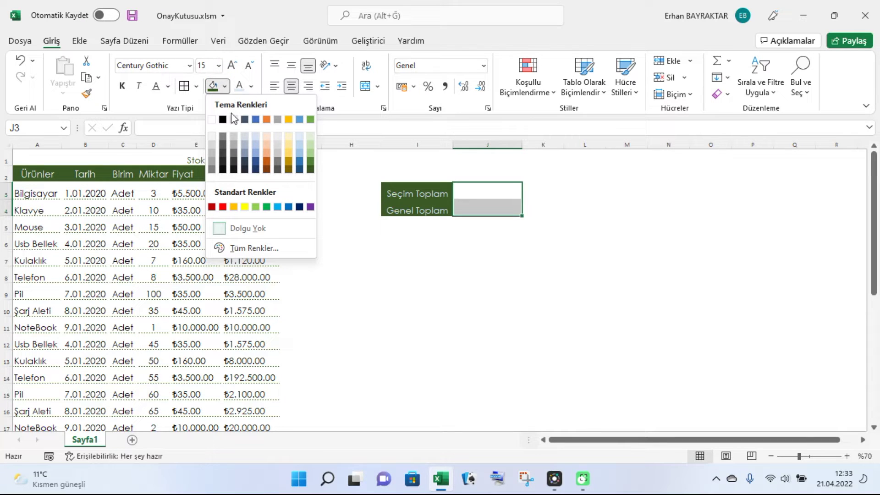
click(311, 146)
drag(644, 322, 665, 323)
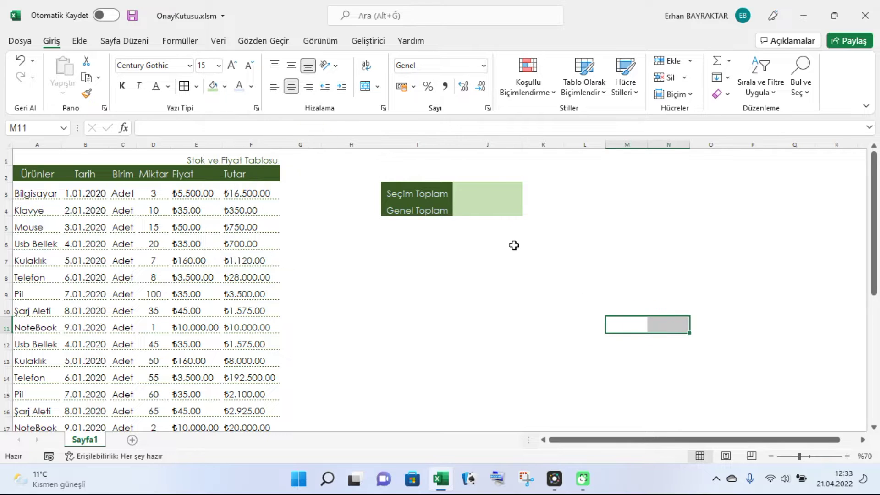
drag(417, 195, 481, 211)
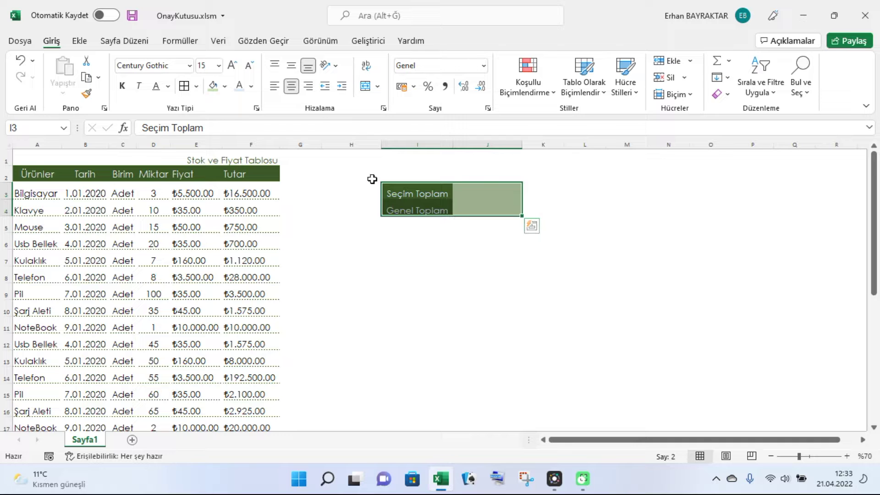
Step: Give the I3:J4 block a light grey dotted outline border
right_click(416, 195)
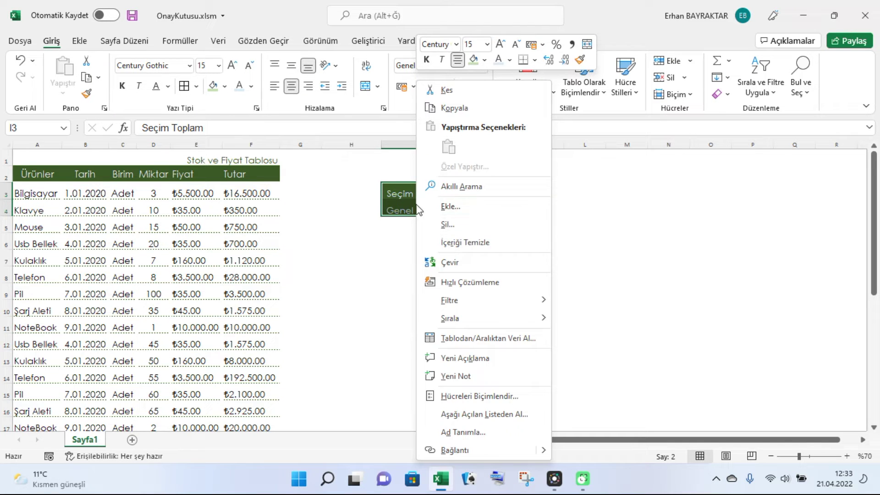
click(381, 241)
drag(403, 196, 483, 214)
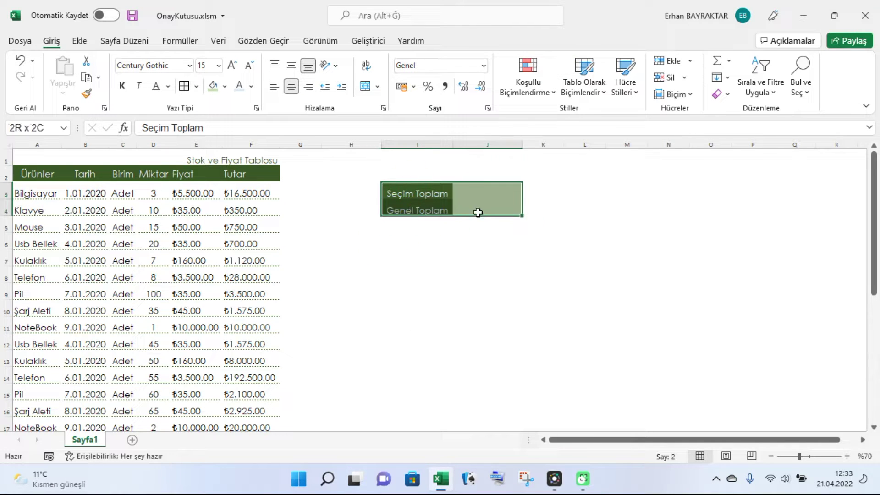
right_click(445, 196)
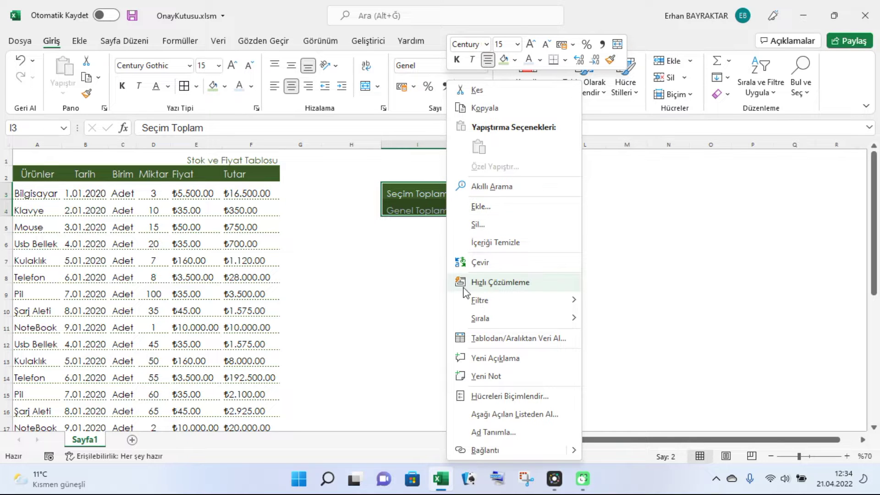
click(499, 397)
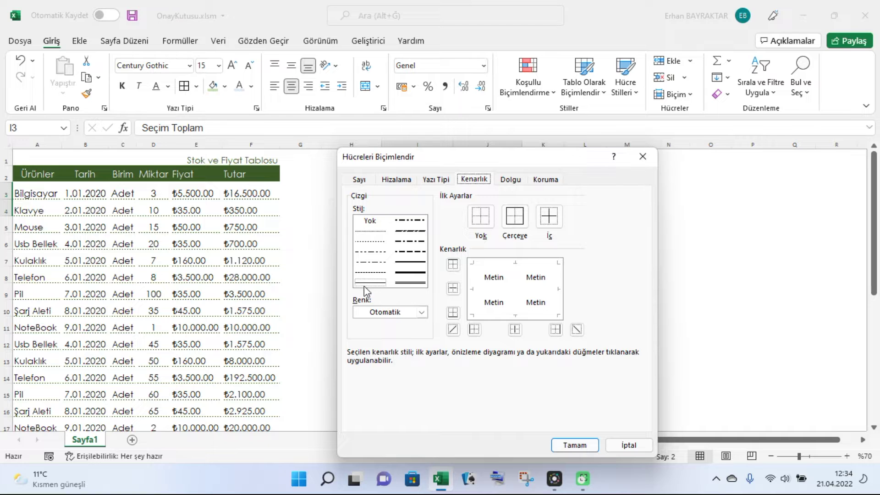
click(421, 313)
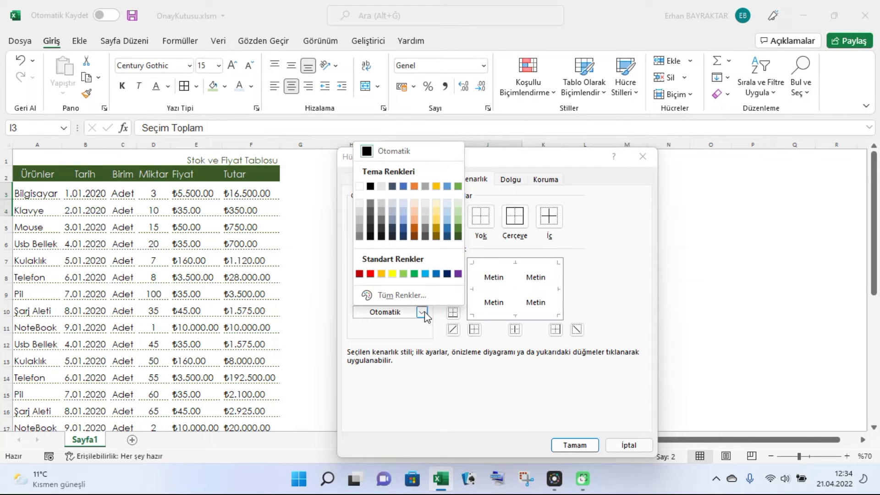
click(360, 211)
click(372, 286)
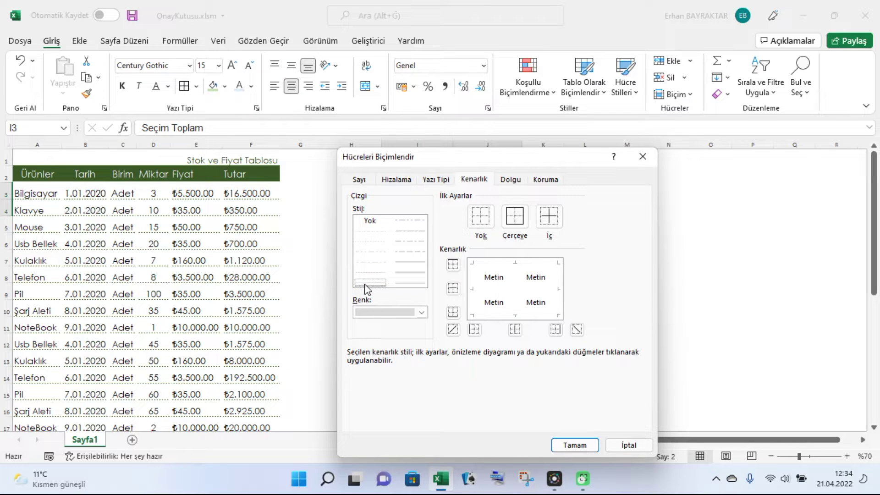
click(514, 220)
click(572, 444)
click(474, 280)
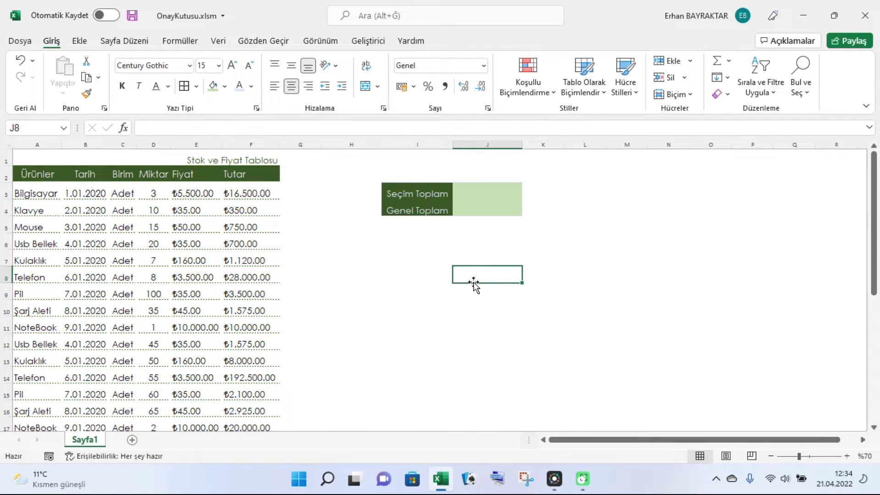
Step: Add inner border lines separating the cells of the I3:J4 block
drag(424, 194, 487, 206)
right_click(487, 206)
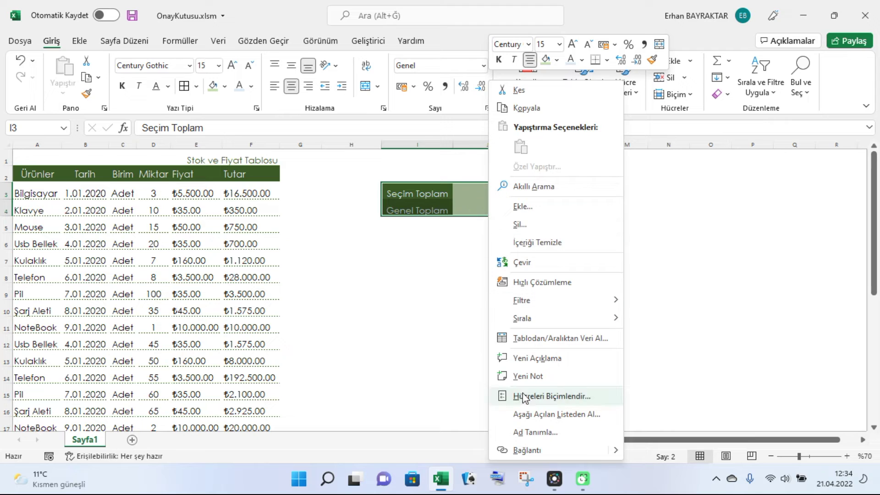
click(531, 397)
click(396, 281)
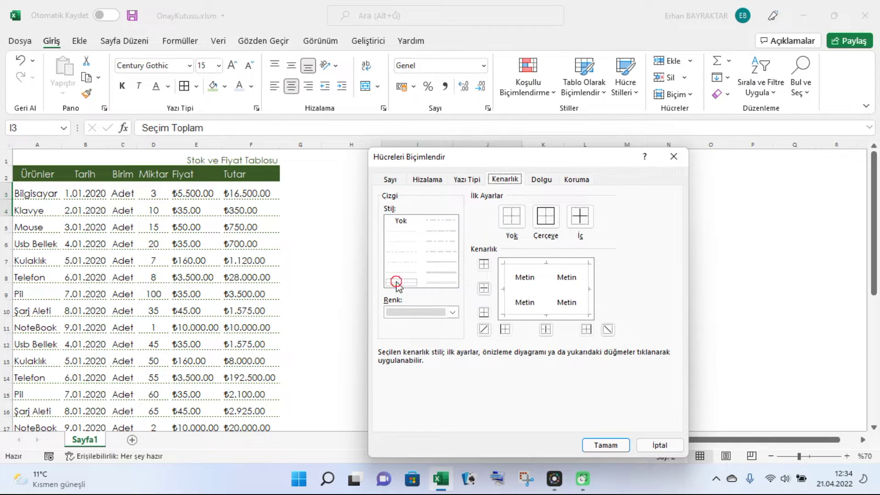
click(588, 222)
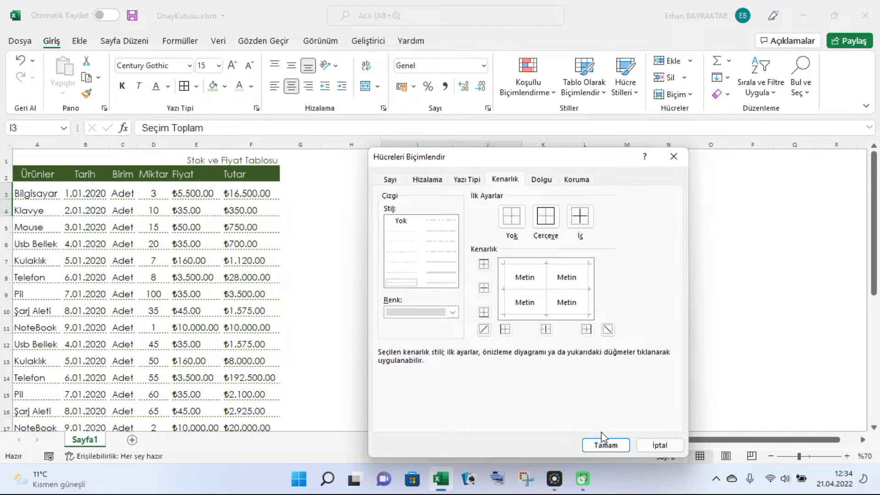
click(614, 438)
click(585, 342)
click(526, 279)
click(477, 204)
click(479, 255)
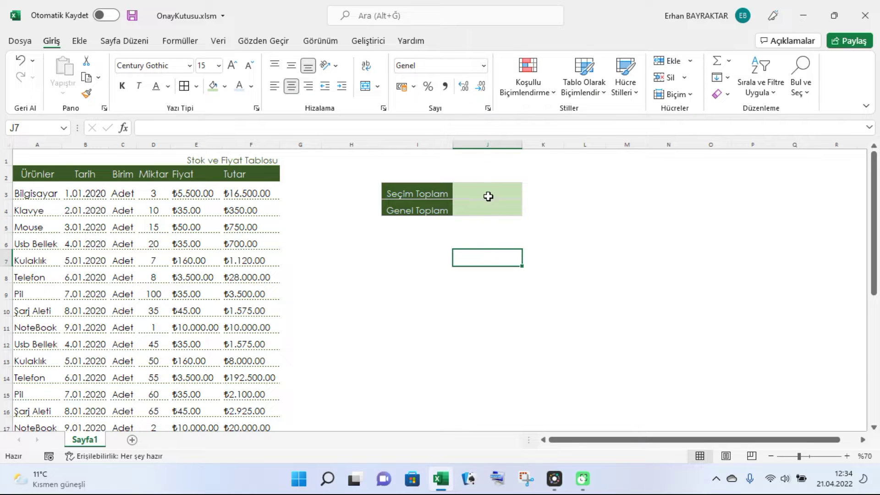
Step: Drag the Seçim Toplam / Genel Toplam block down one row into I4:J5
click(461, 243)
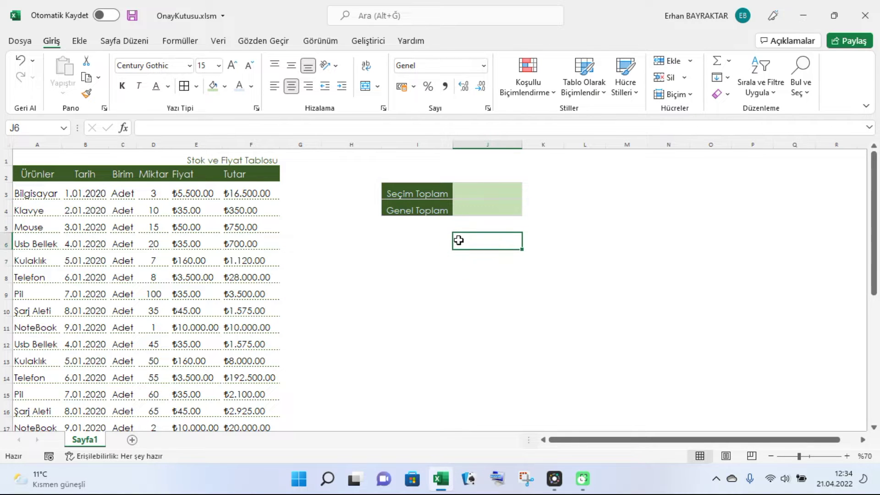
drag(435, 174, 480, 173)
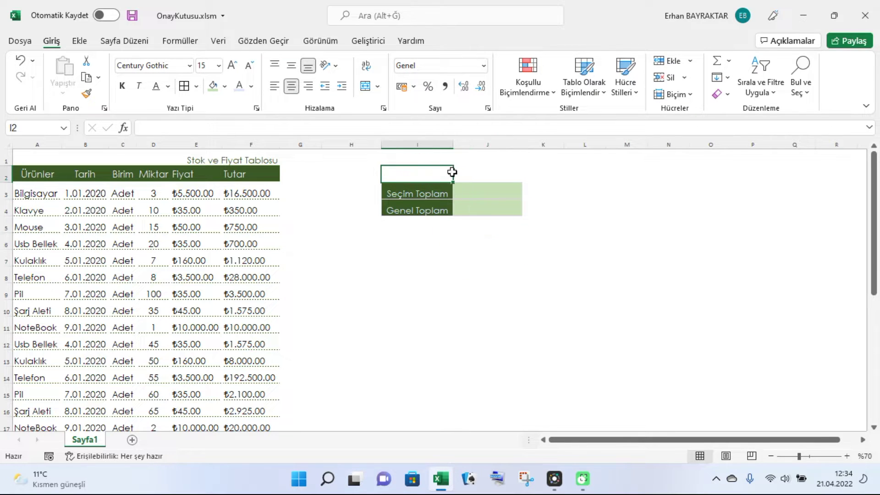
click(495, 246)
click(420, 167)
mouse_move(428, 157)
mouse_down()
mouse_move(487, 174)
mouse_move(491, 153)
mouse_up()
click(440, 247)
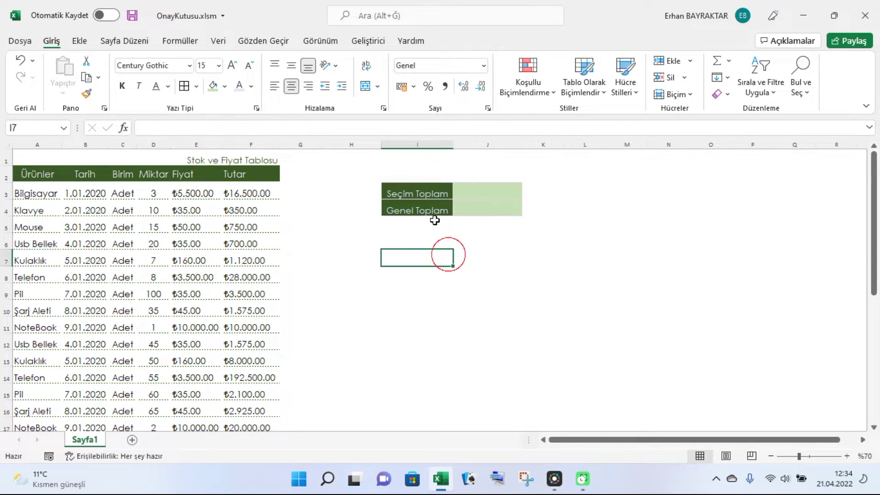
drag(403, 192, 499, 205)
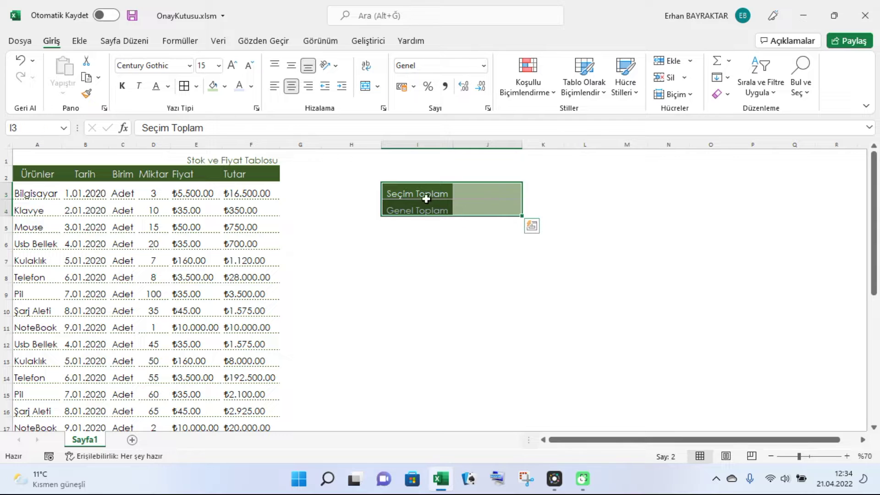
drag(423, 216, 426, 227)
Step: Merge and centre I2:J2 into a single cell
click(453, 177)
drag(454, 177, 495, 175)
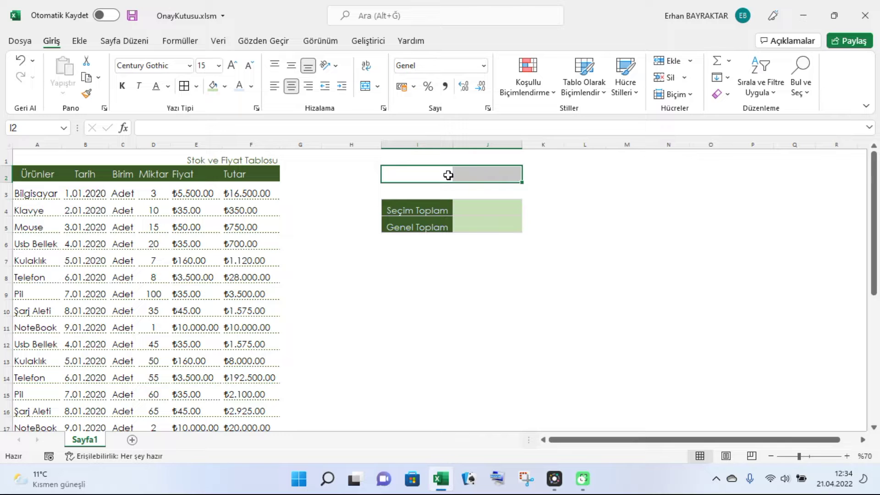
click(365, 90)
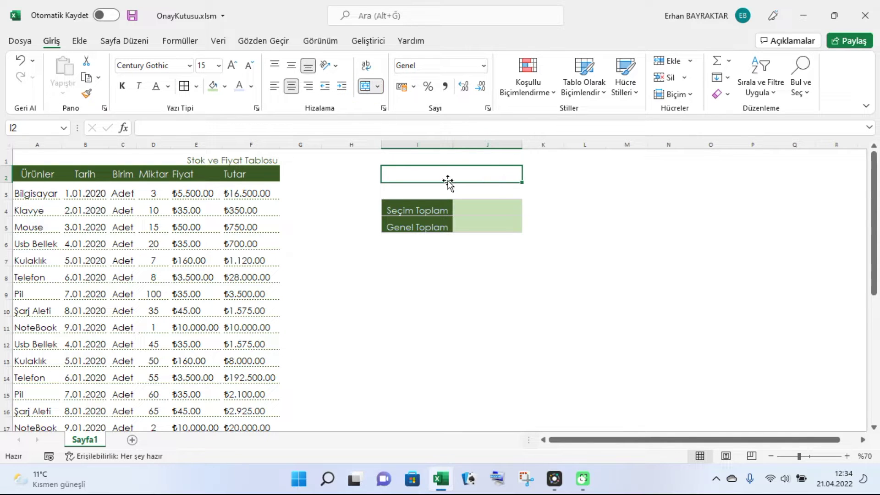
Step: Put a dark green outline border around the merged I2:J2 cell
click(422, 174)
right_click(422, 174)
click(472, 397)
click(370, 316)
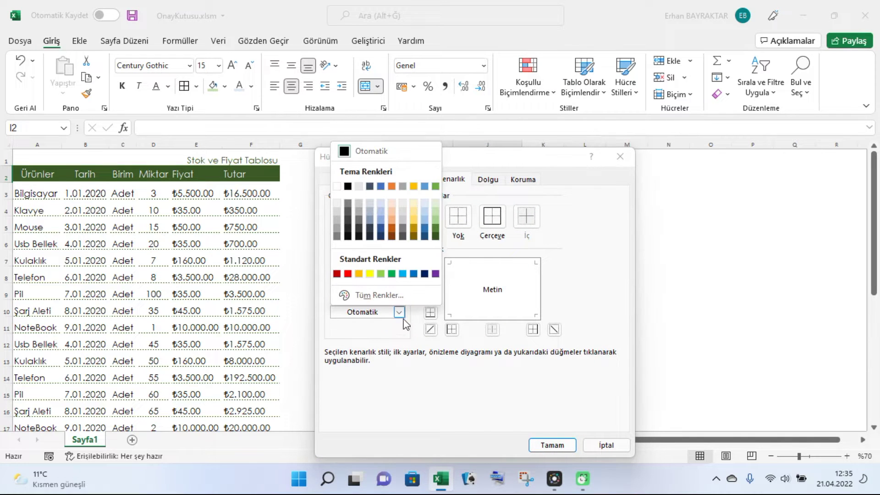
click(435, 232)
click(355, 283)
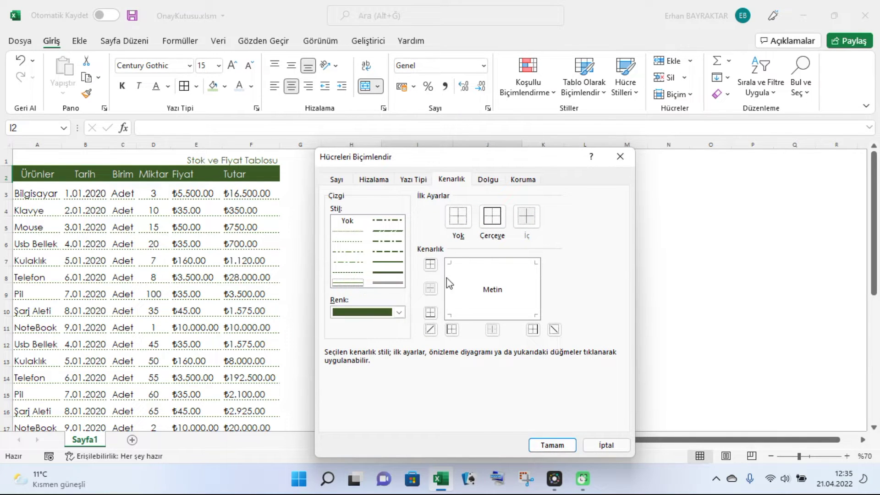
click(499, 219)
click(553, 445)
click(587, 358)
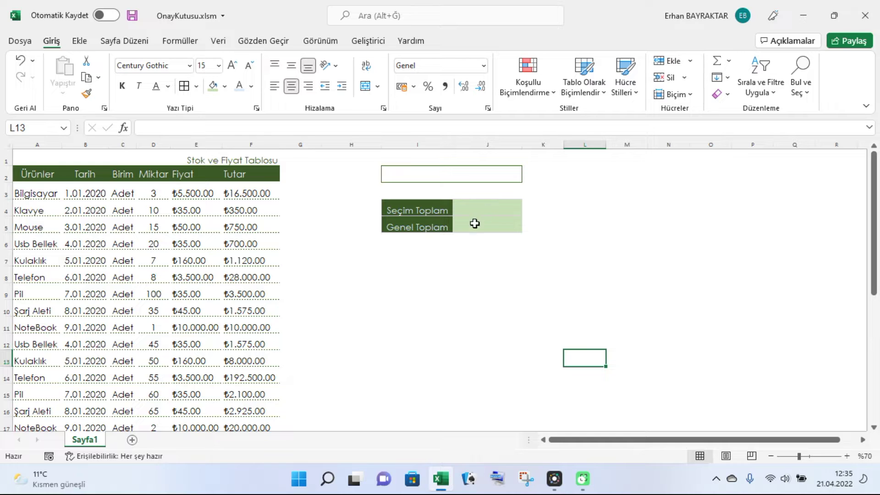
Step: Enter =BENZERSİZ(A3:A30) in I7 to spill the unique product names down column I
click(416, 257)
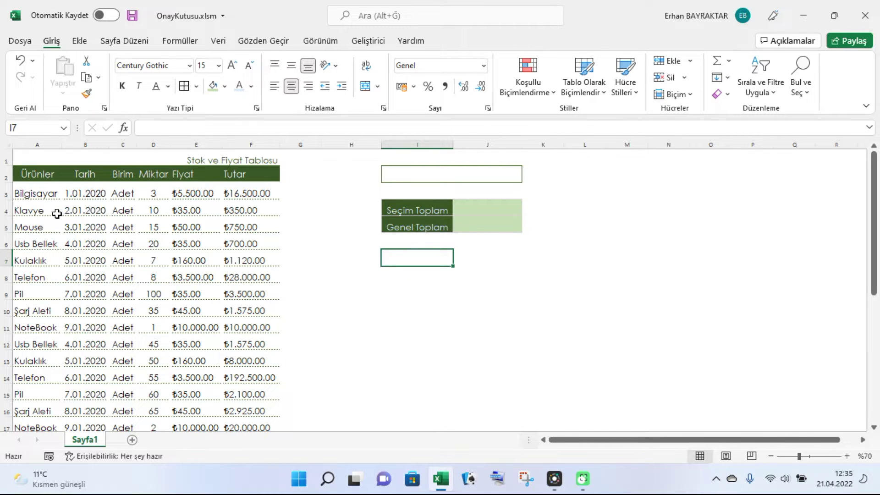
drag(39, 196, 20, 361)
click(435, 242)
click(412, 262)
click(443, 279)
click(421, 259)
text(=)
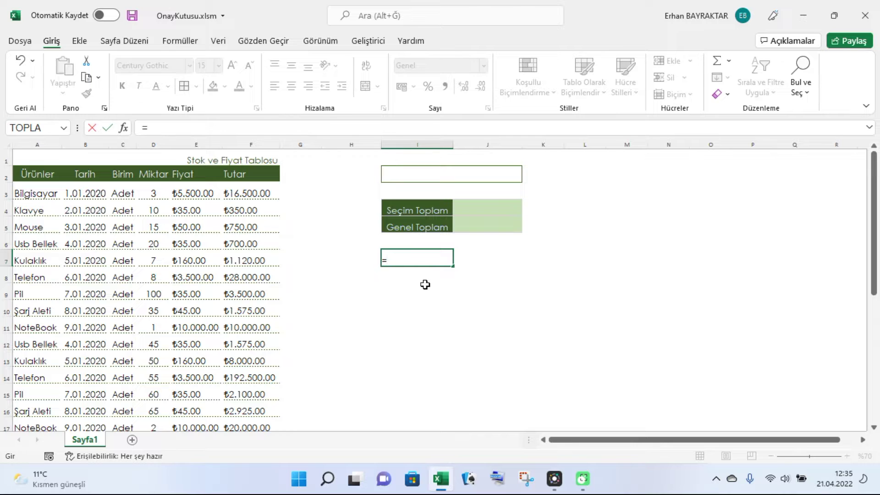
text(ben)
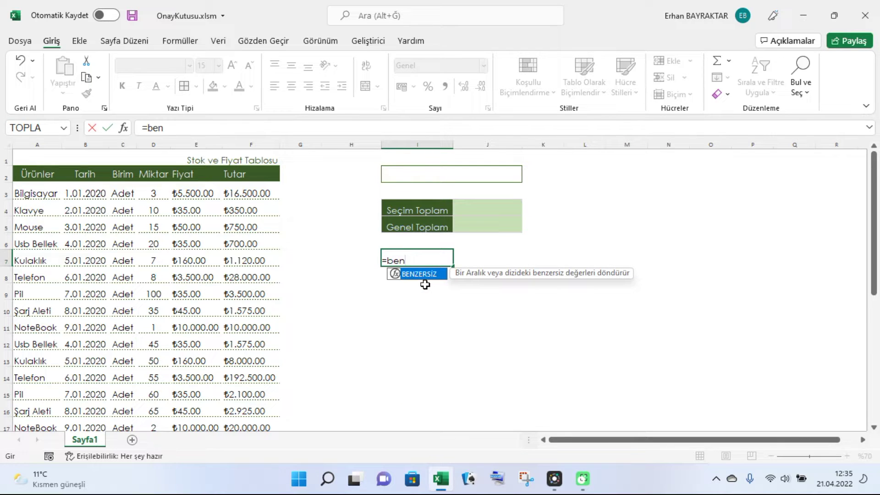
text(zersin)
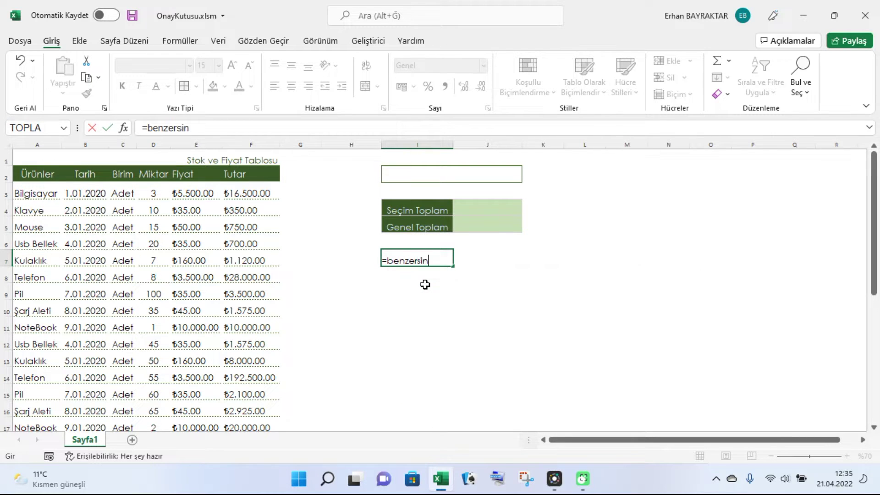
key(BackSpace)
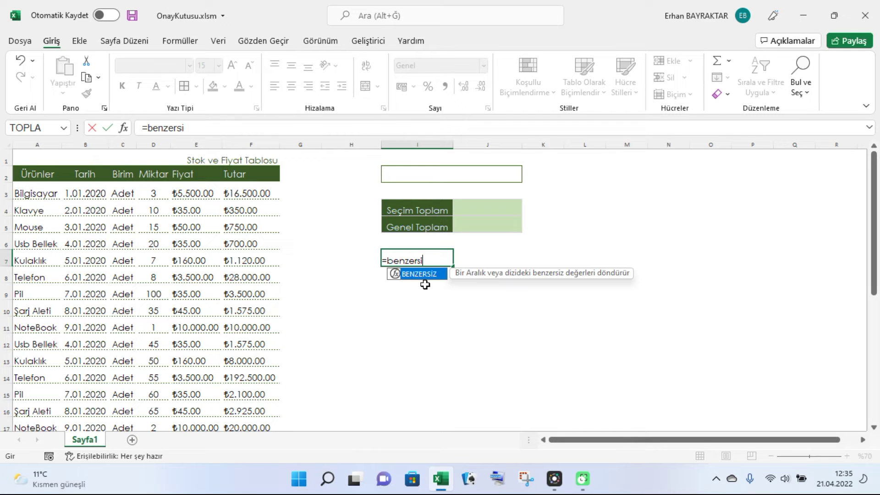
text(()
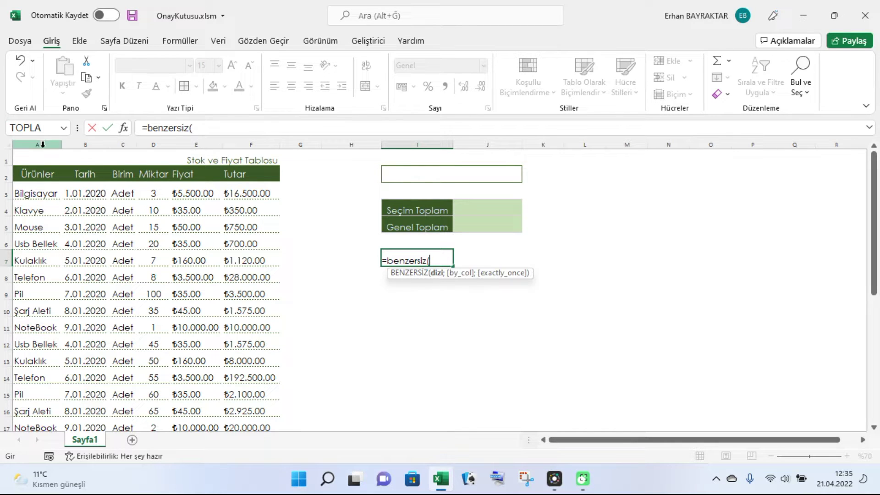
click(37, 195)
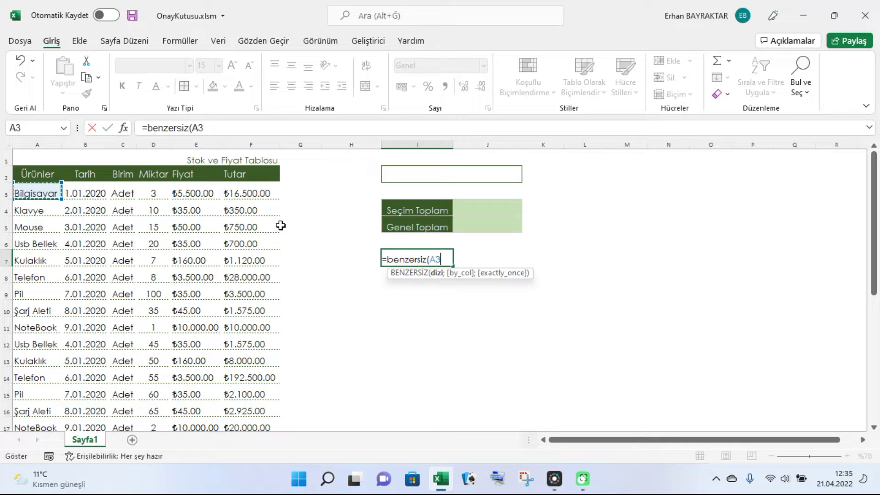
key(F8)
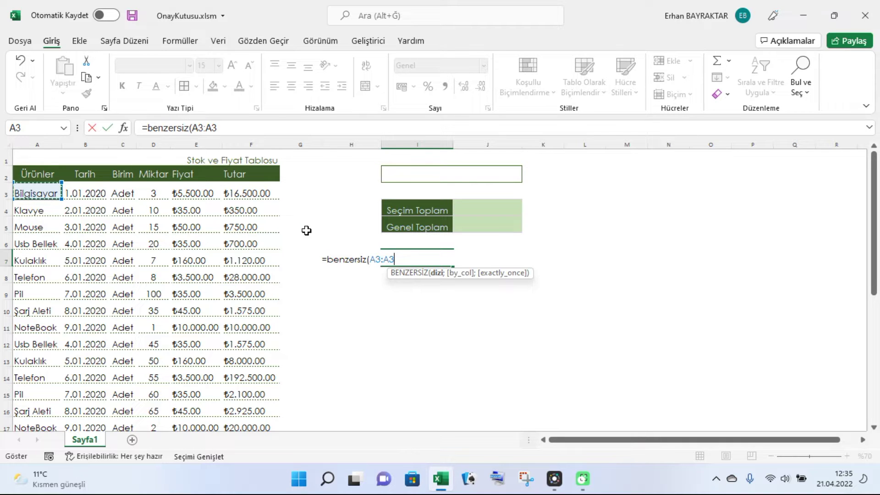
key(BackSpace)
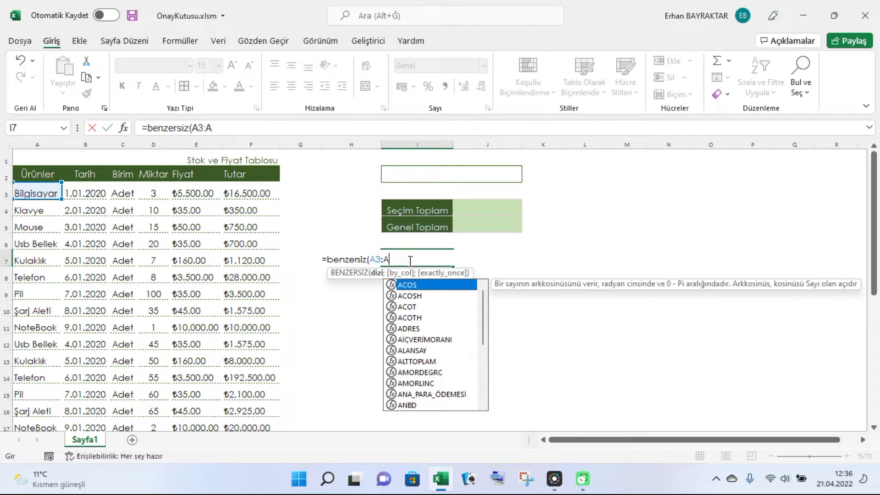
text(30)
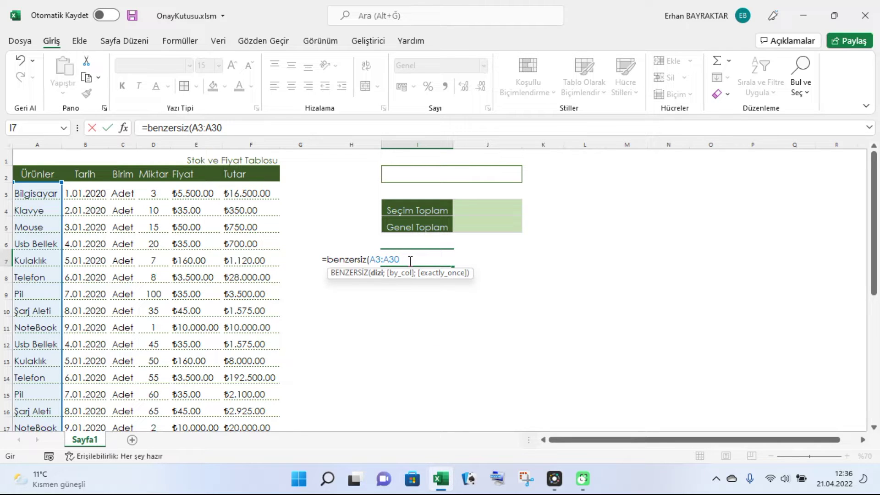
key(Return)
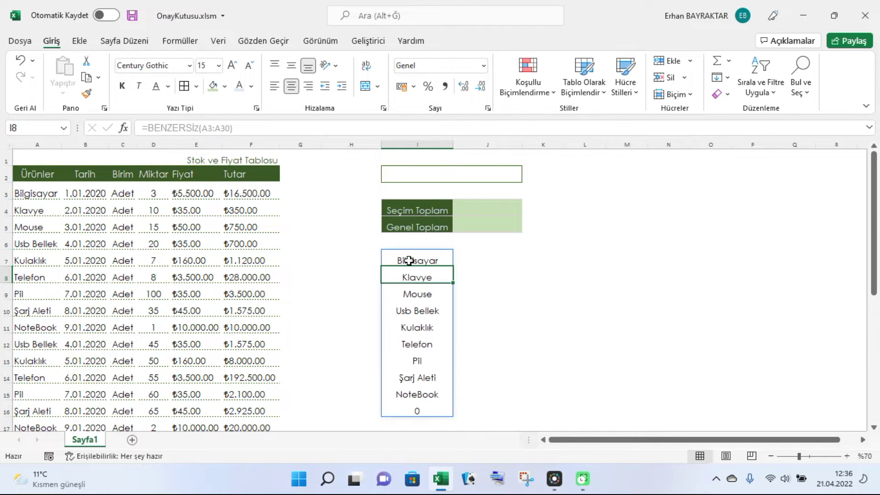
click(584, 375)
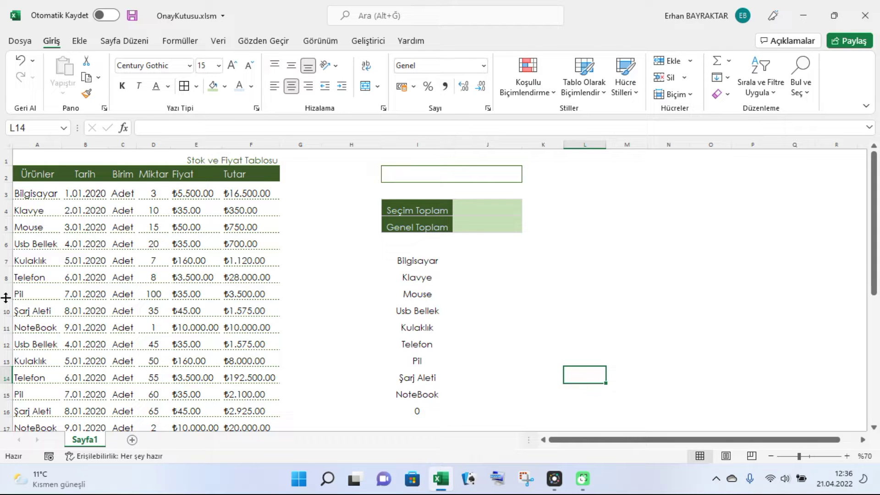
drag(419, 262, 412, 392)
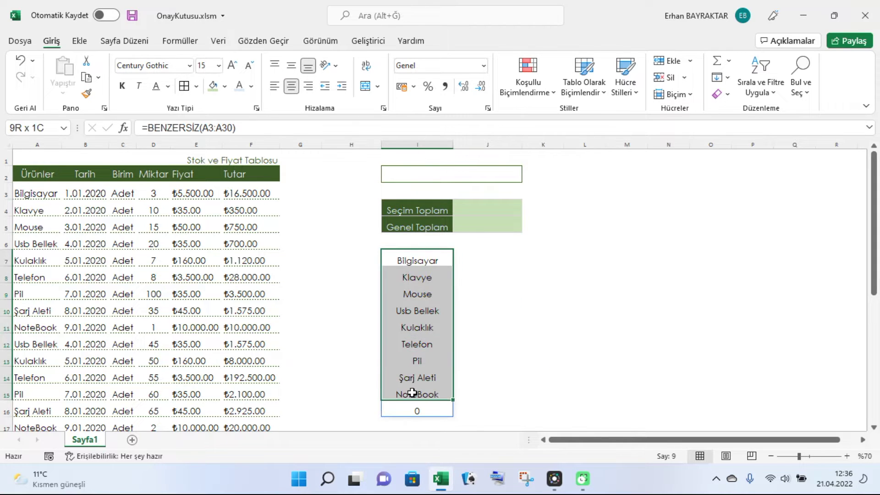
click(487, 374)
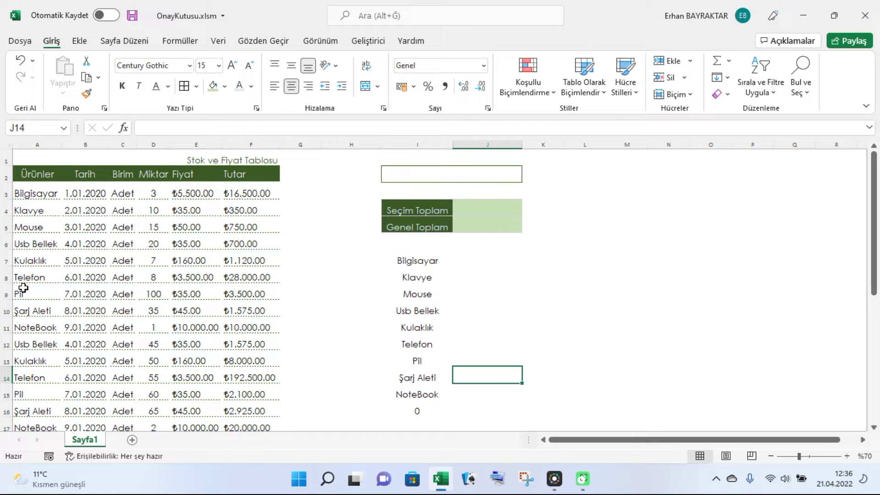
scroll(59, 385, down, 2)
click(35, 338)
scroll(69, 349, up, 2)
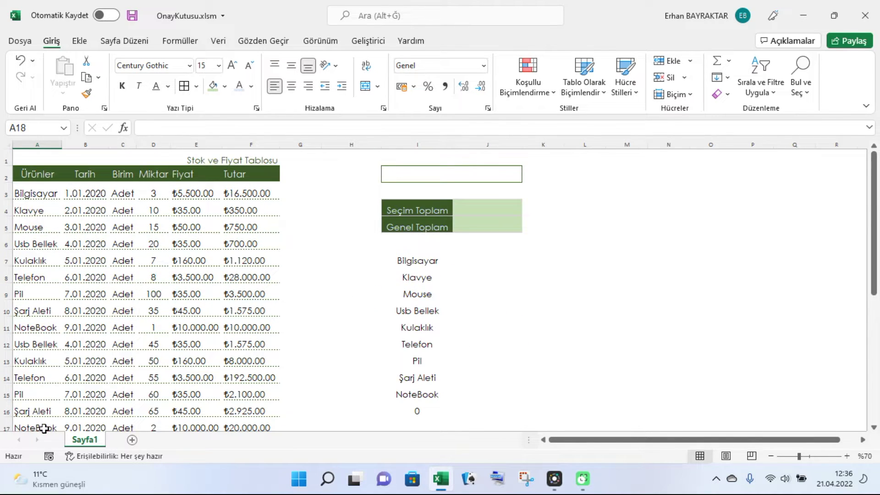
scroll(43, 428, down, 2)
mouse_move(41, 327)
mouse_down()
mouse_move(273, 336)
mouse_move(282, 345)
mouse_up()
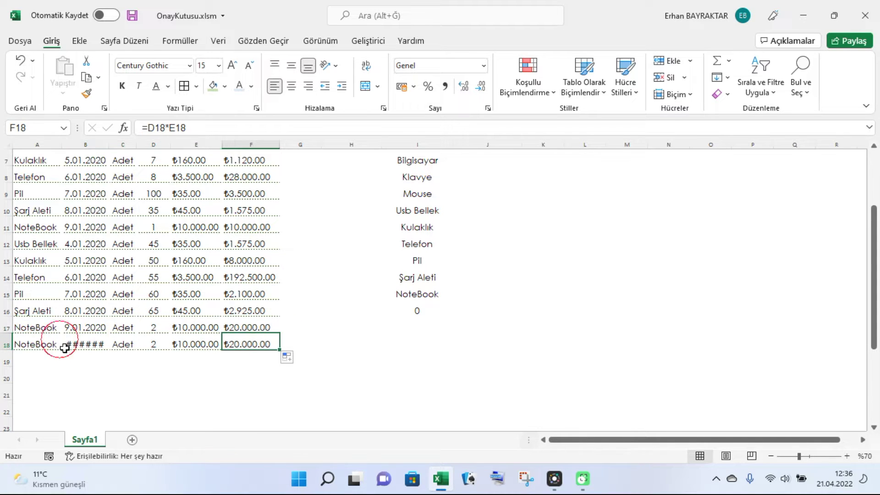
double_click(53, 345)
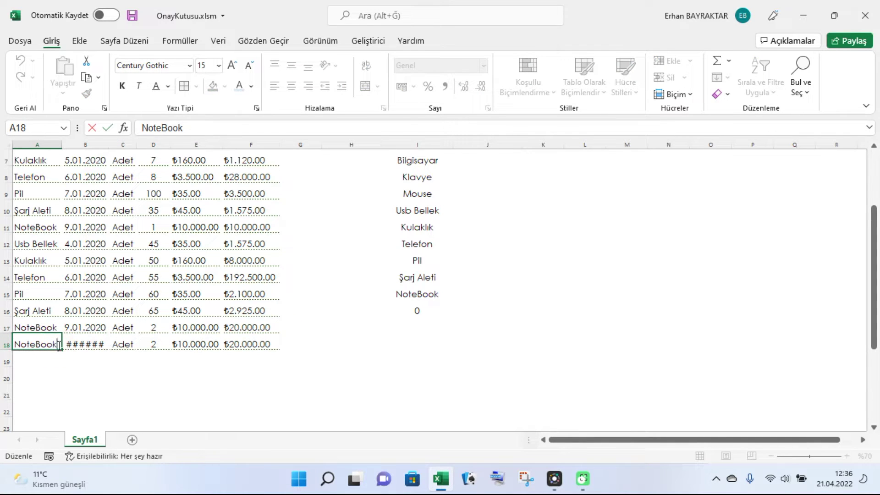
text(1)
key(Return)
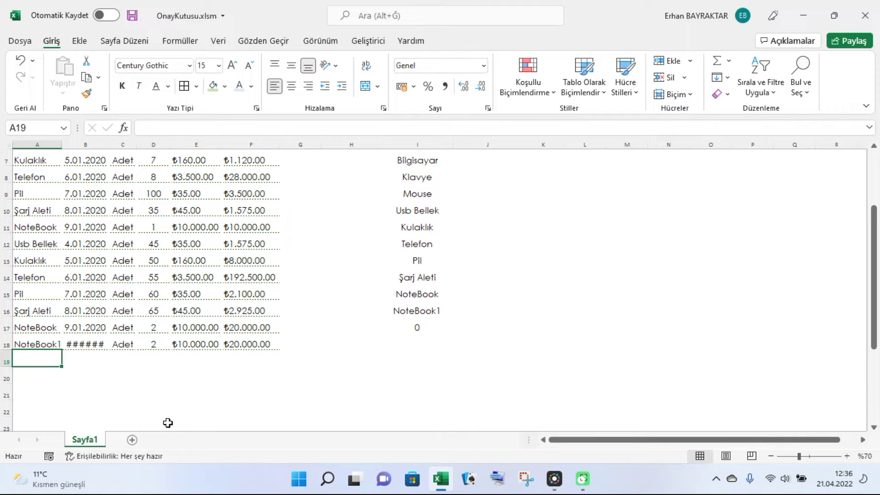
key(ctrl+z)
click(273, 398)
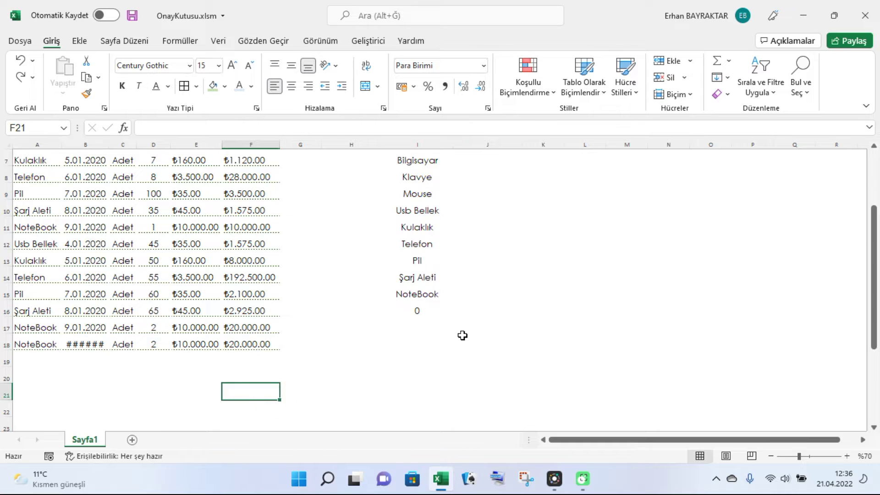
scroll(462, 334, up, 2)
click(472, 292)
click(413, 272)
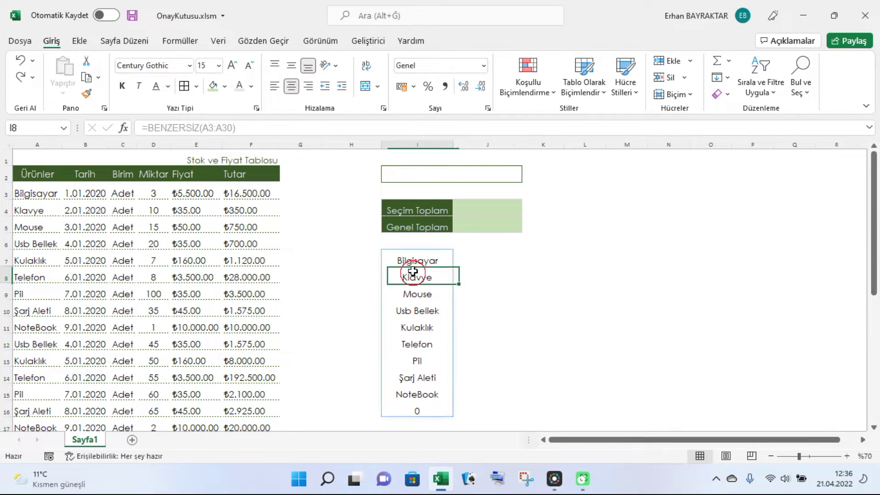
Step: Left-align the product names in column I and narrow column H to checkbox width
click(415, 144)
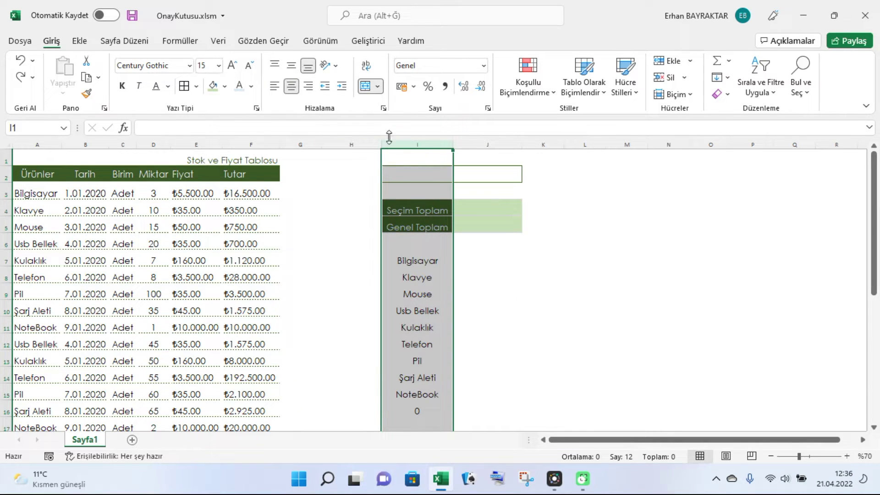
click(275, 86)
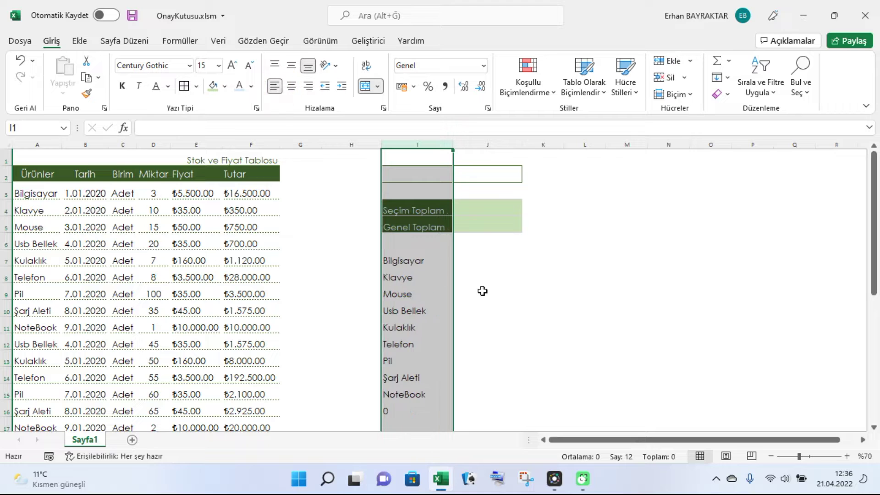
click(507, 303)
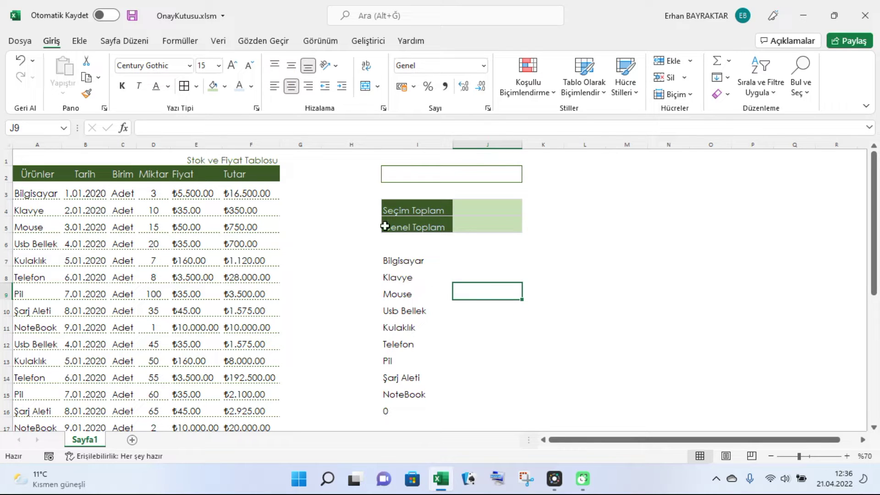
click(362, 152)
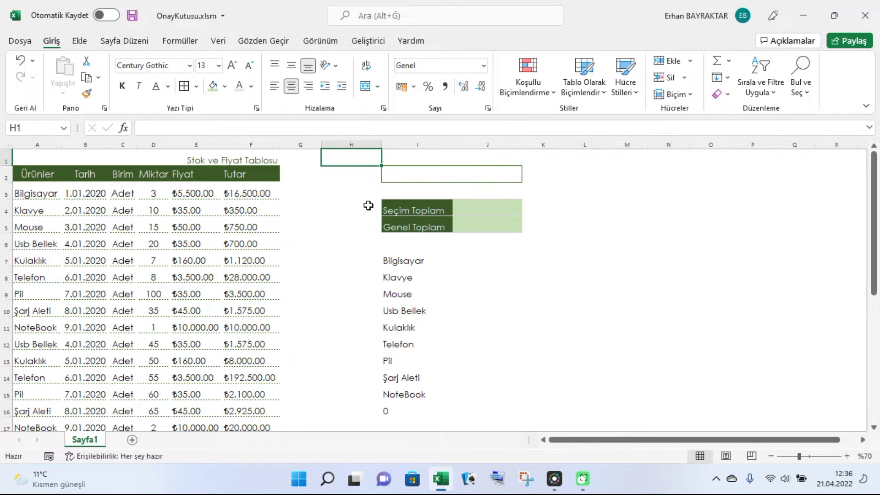
drag(384, 141, 343, 140)
click(419, 306)
Step: Enter the value 1 in H7 beside Bilgisayar
click(341, 263)
click(418, 260)
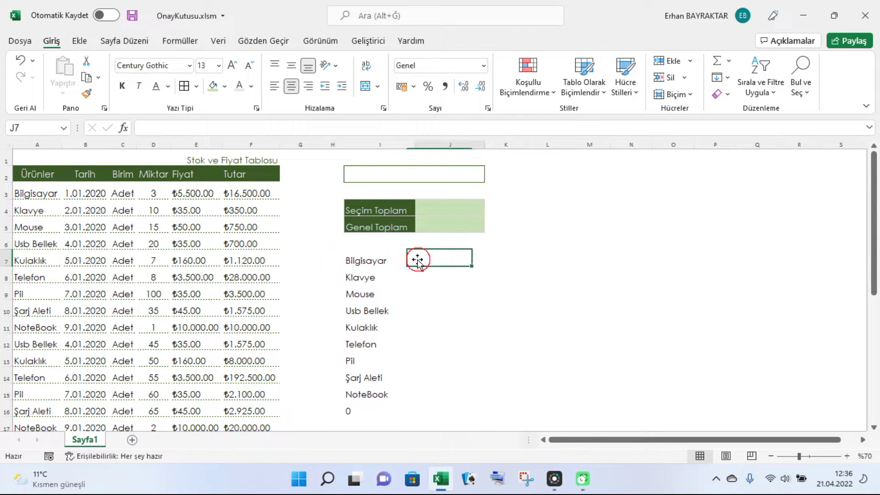
click(327, 260)
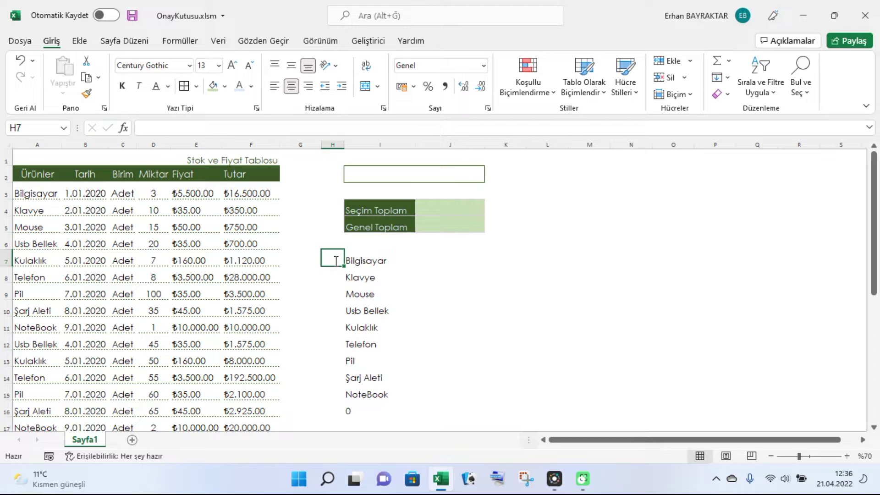
text(1)
key(Return)
click(333, 260)
click(534, 89)
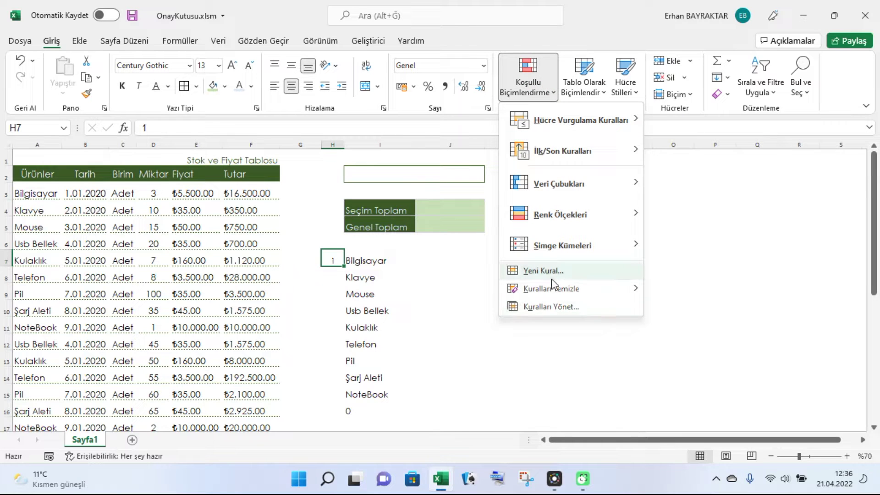
mouse_move(562, 246)
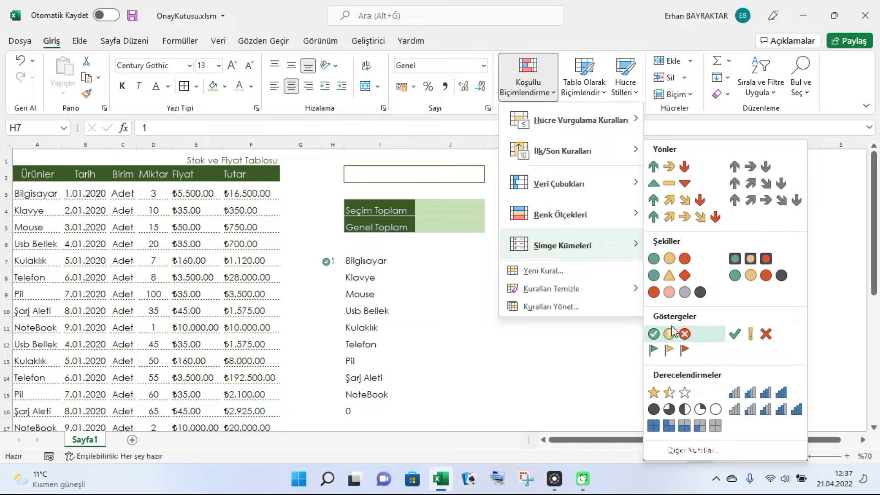
Step: Apply the tick/exclamation/cross Indicators icon set to H7, then open the Rules Manager
click(763, 335)
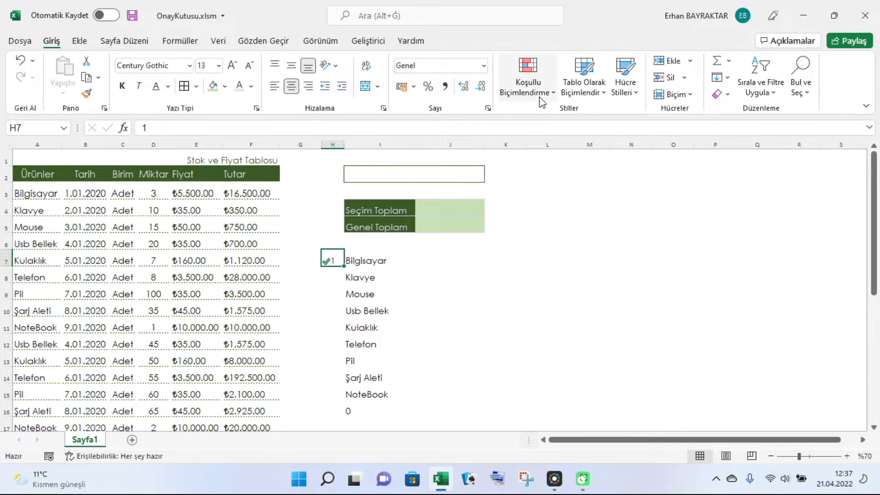
click(541, 97)
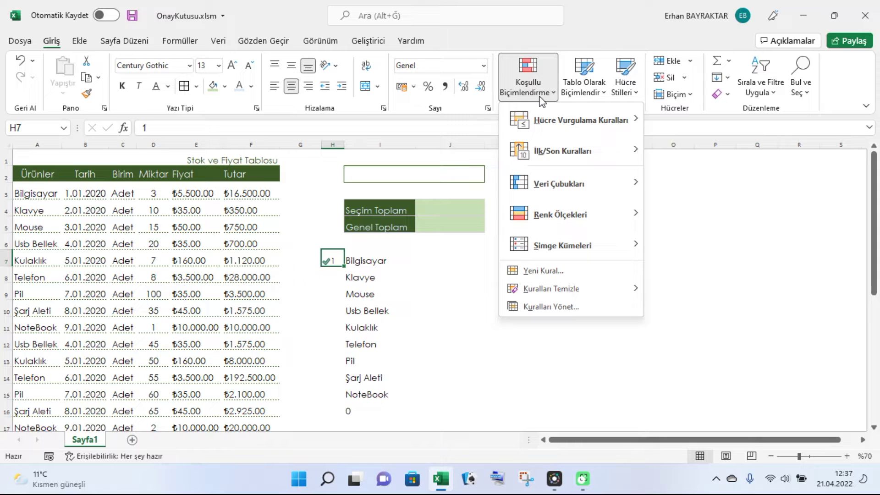
click(550, 311)
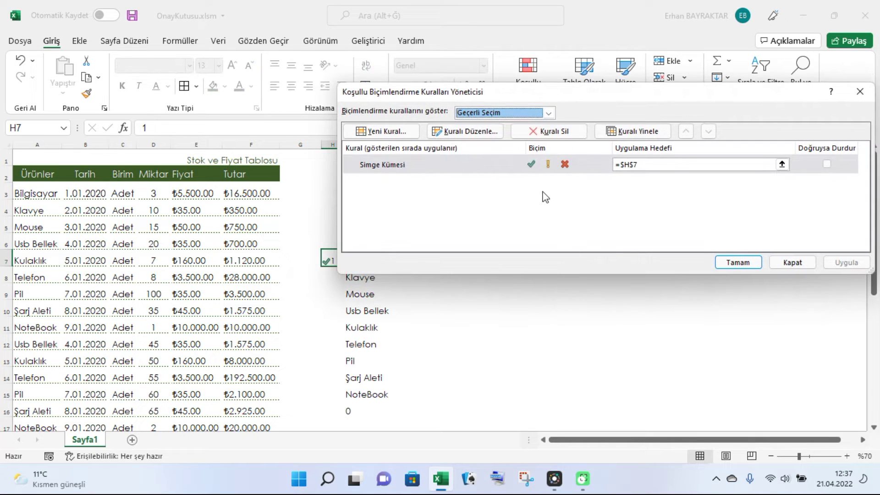
Step: Edit H7's icon rule to show the icon only, with first threshold 1
double_click(459, 164)
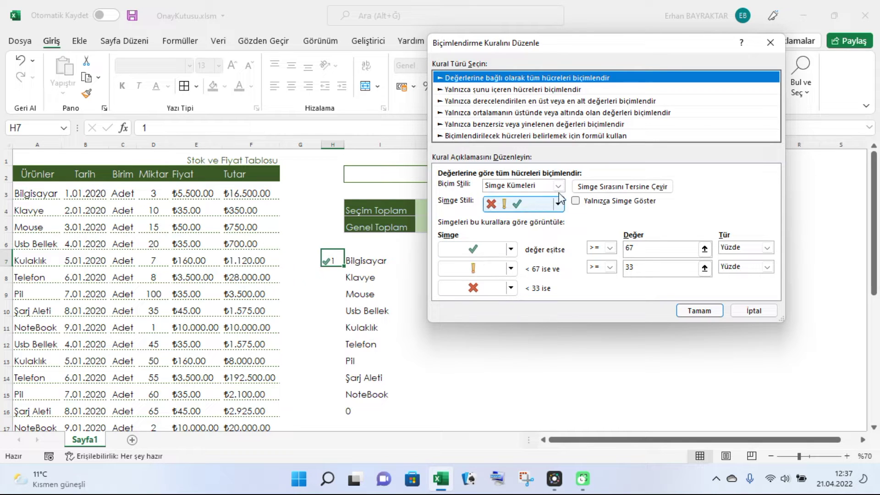
click(611, 201)
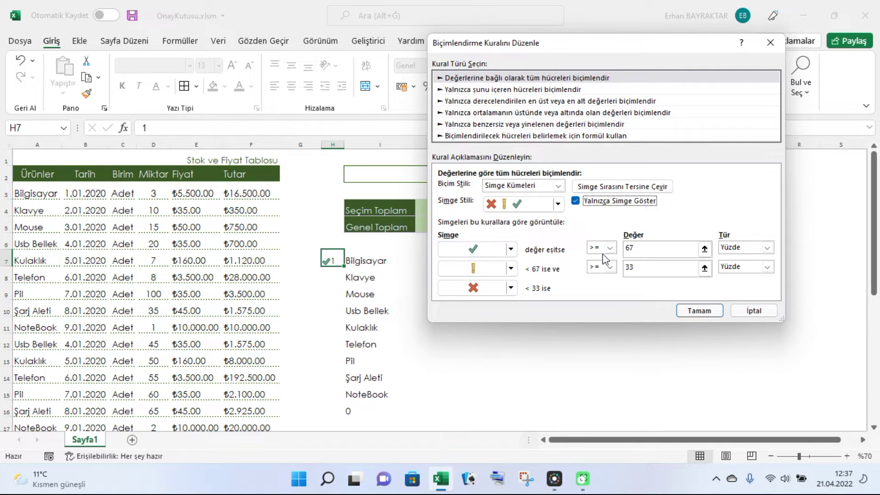
click(641, 250)
double_click(643, 248)
text(0)
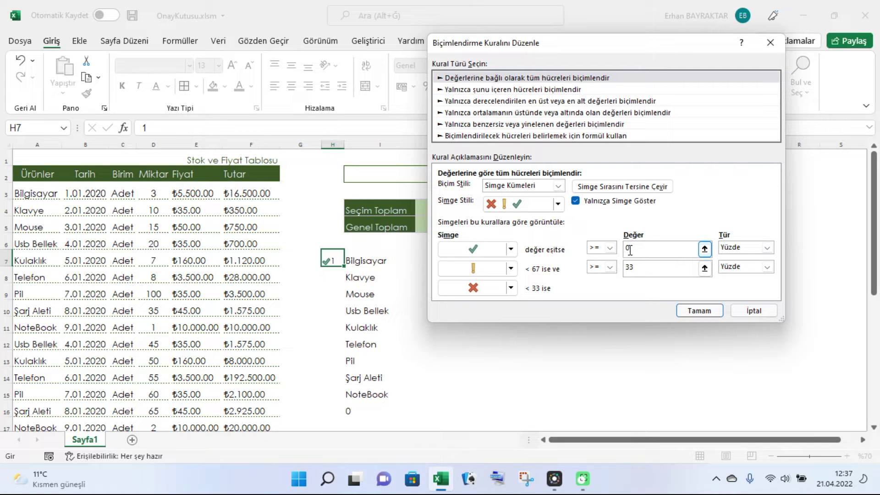
drag(634, 249, 623, 254)
click(495, 273)
click(653, 267)
drag(651, 267, 614, 274)
text(0)
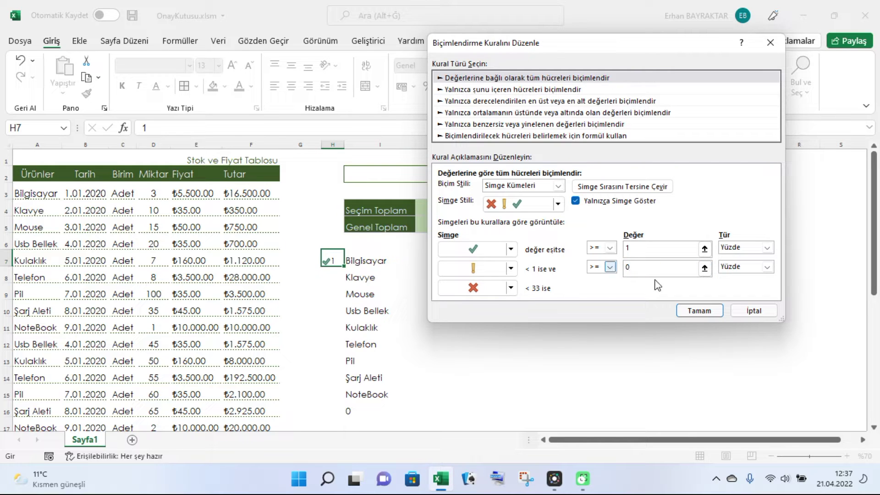
Step: Set the middle and lowest ranges to No Cell Icon and both thresholds to Number
click(510, 271)
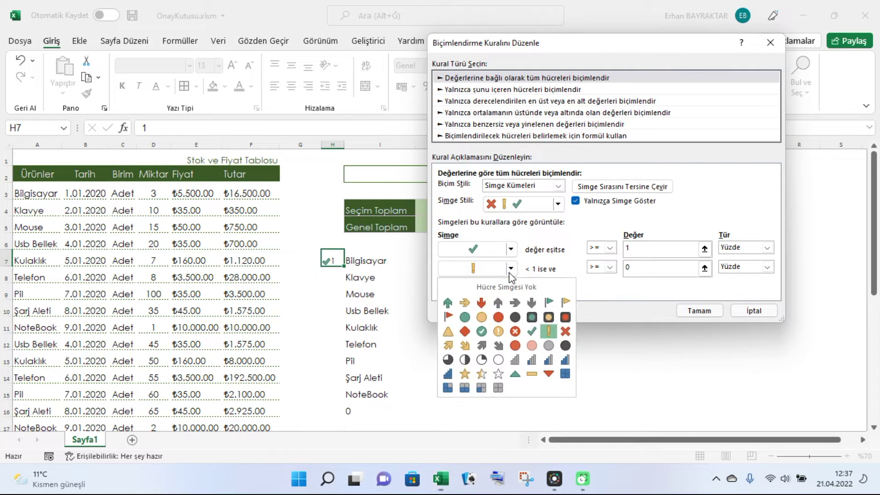
click(502, 287)
click(510, 288)
click(507, 307)
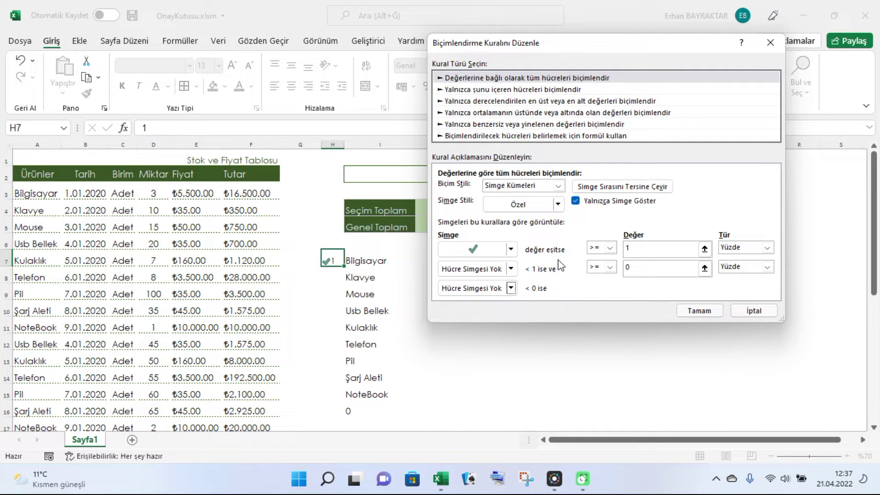
click(767, 247)
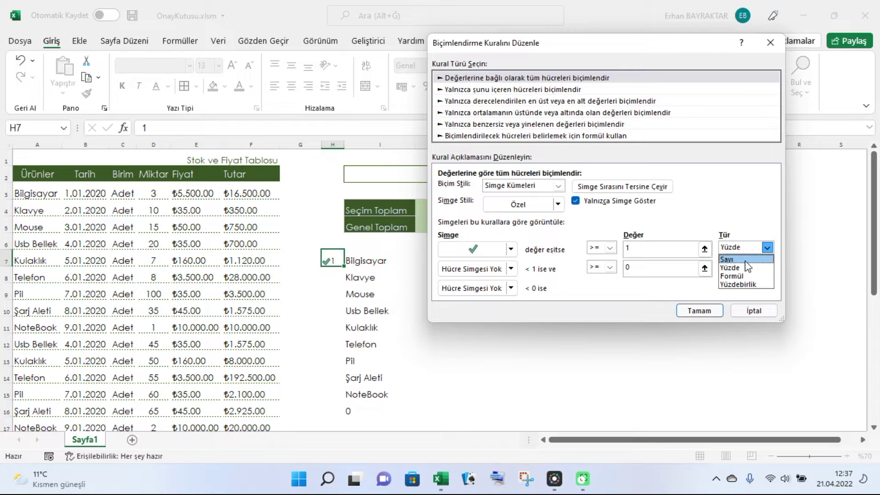
click(745, 260)
click(767, 267)
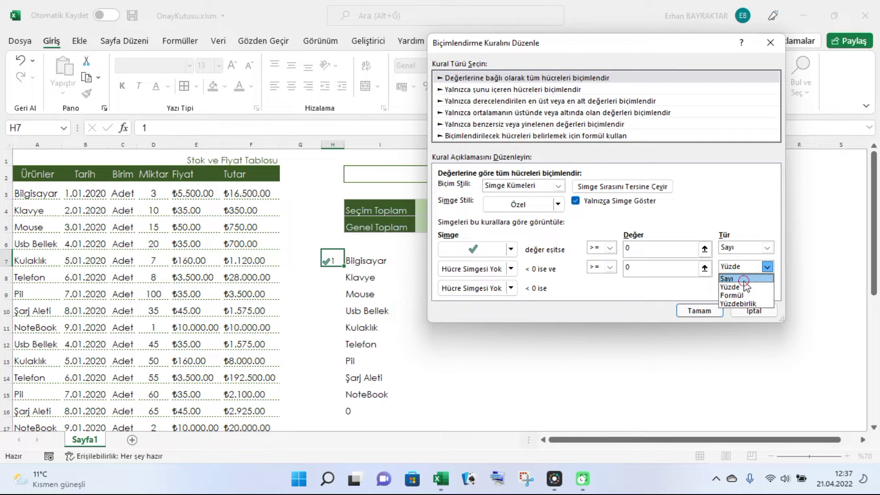
click(733, 277)
click(643, 249)
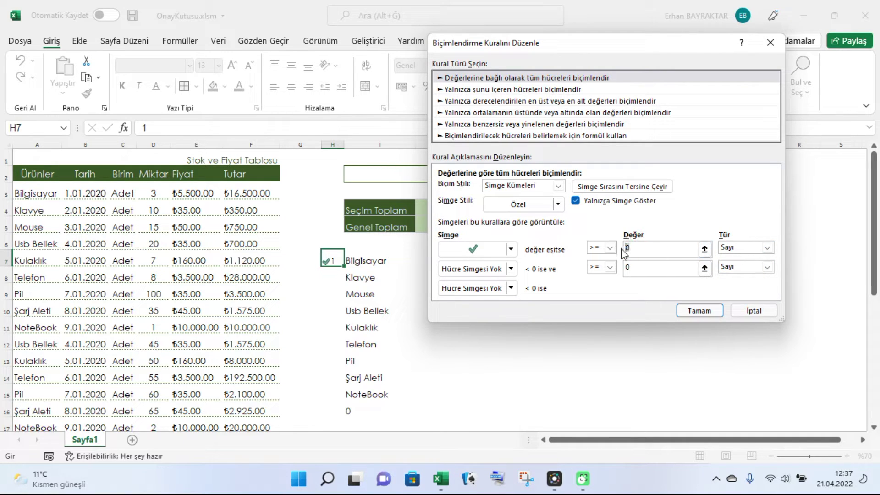
text(1)
click(699, 311)
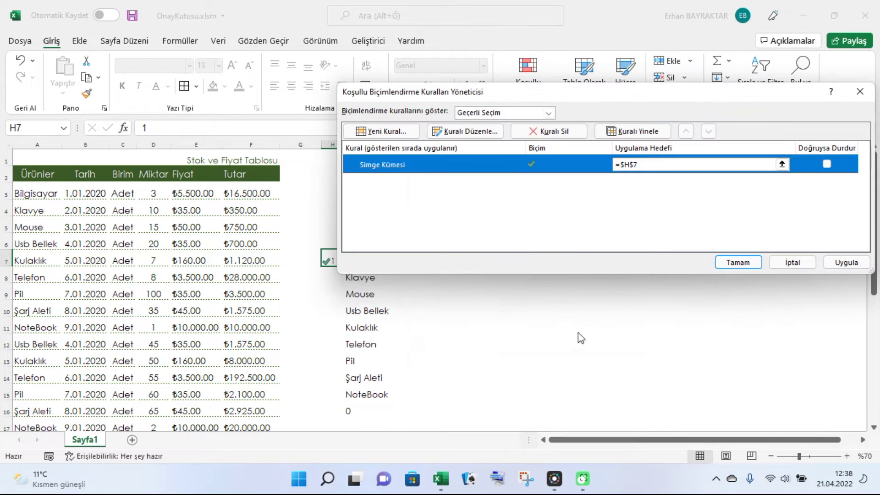
click(733, 262)
Step: Increase the font size of the green tick in H7
click(546, 325)
click(321, 260)
click(323, 260)
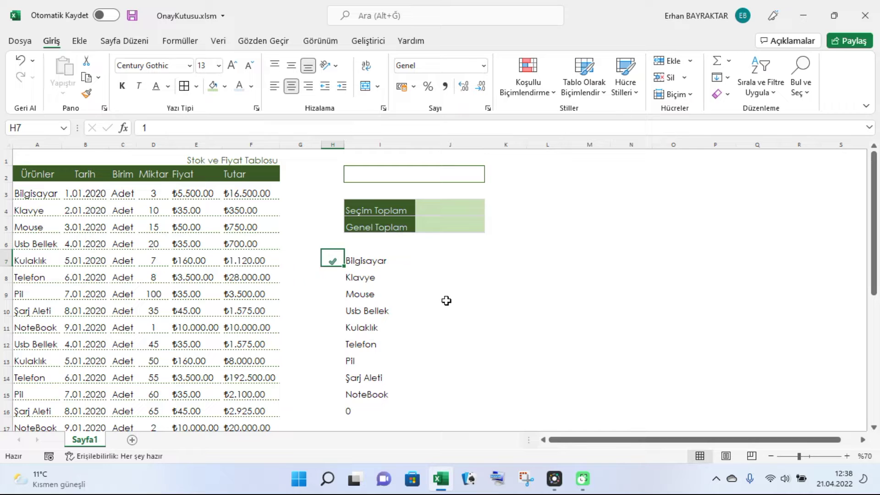
click(232, 65)
click(233, 65)
click(251, 66)
Step: Set H7's tick back to font size 16 and vertically centre it
click(233, 66)
click(291, 65)
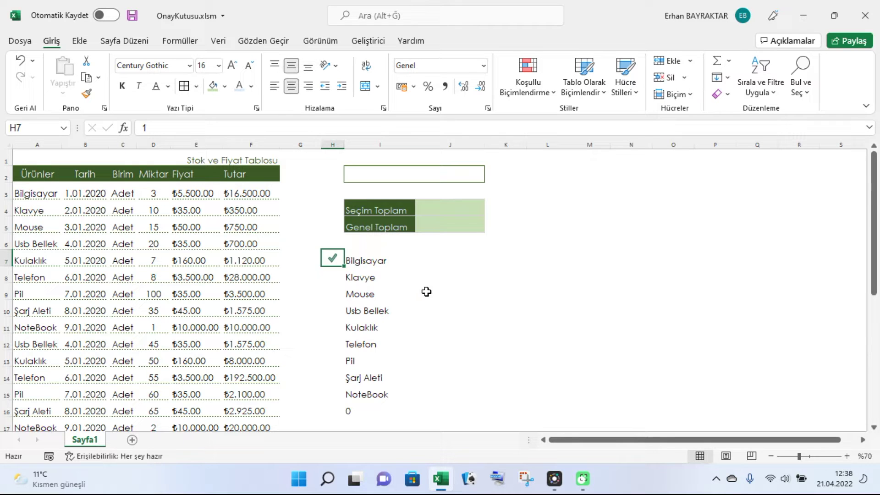
click(457, 289)
Step: Middle-align the product names in column I
click(371, 145)
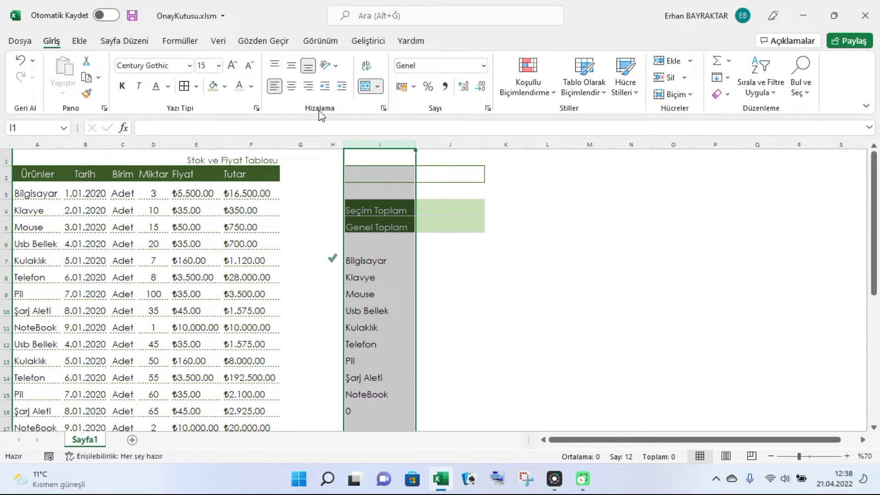
click(292, 67)
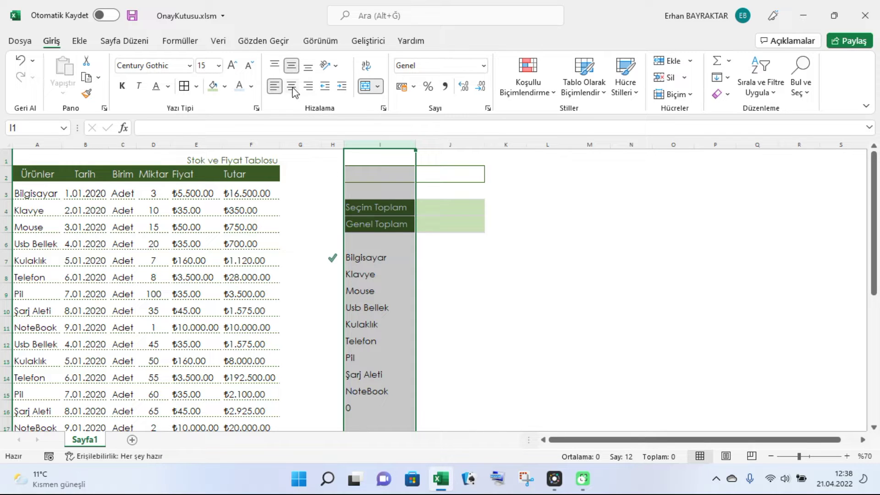
click(502, 358)
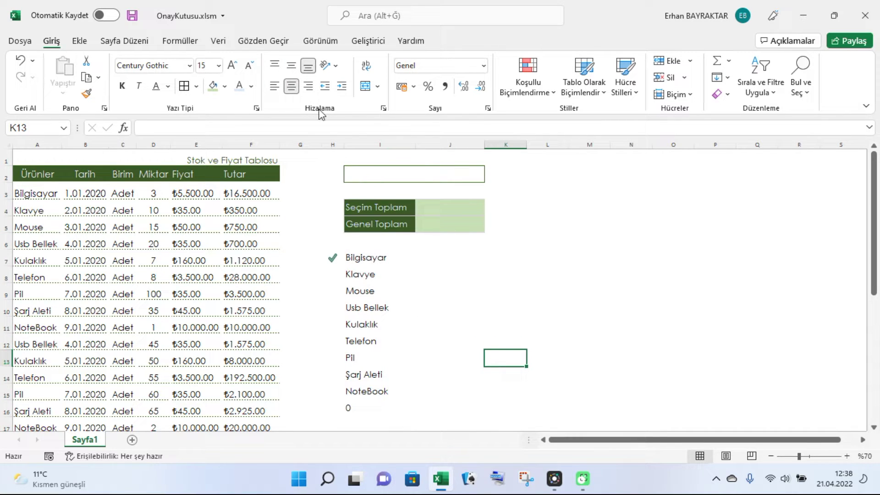
click(370, 145)
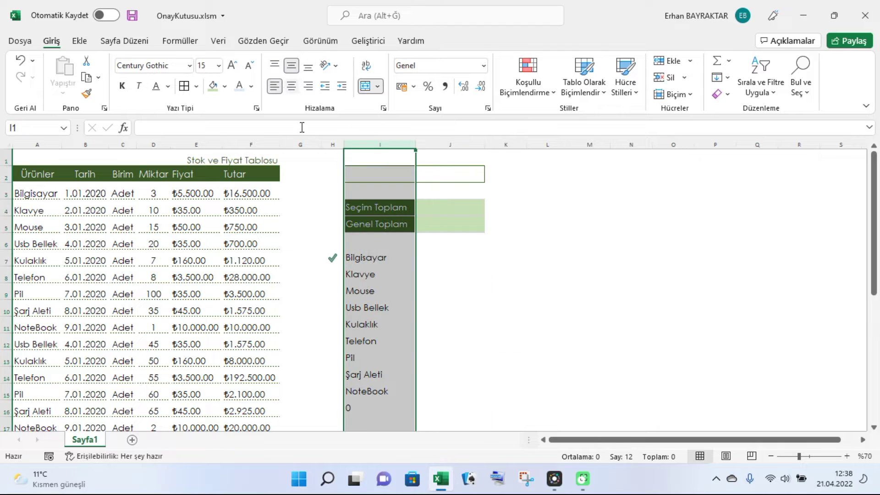
click(308, 65)
click(291, 65)
click(496, 344)
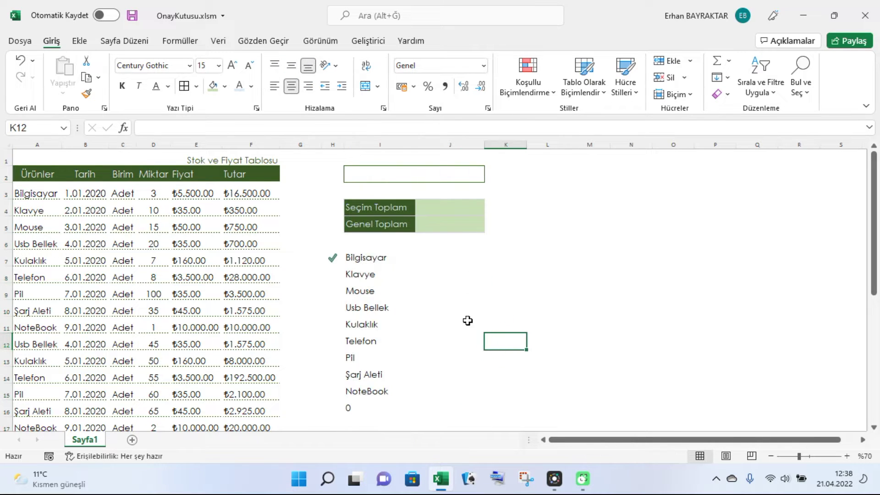
Step: Select the tick cell H7
click(338, 271)
click(337, 261)
click(339, 276)
click(337, 257)
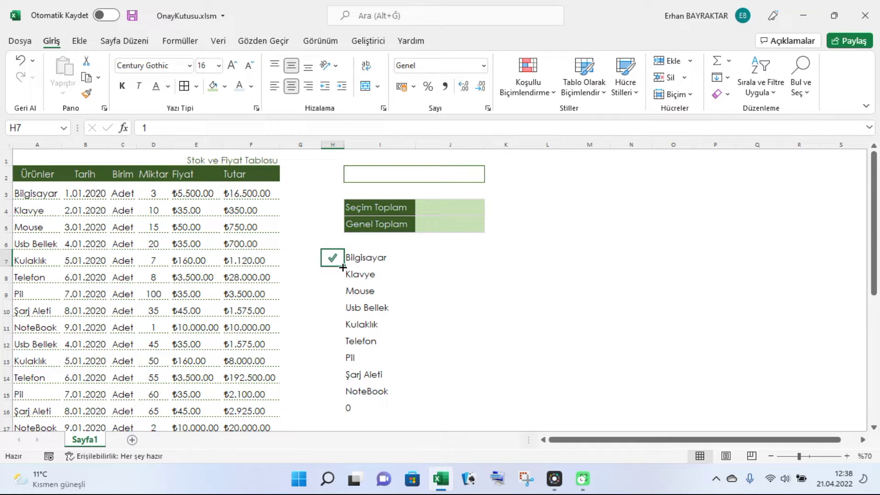
Step: Fill H7's tick down through H16 so every product row has a checkmark
double_click(343, 267)
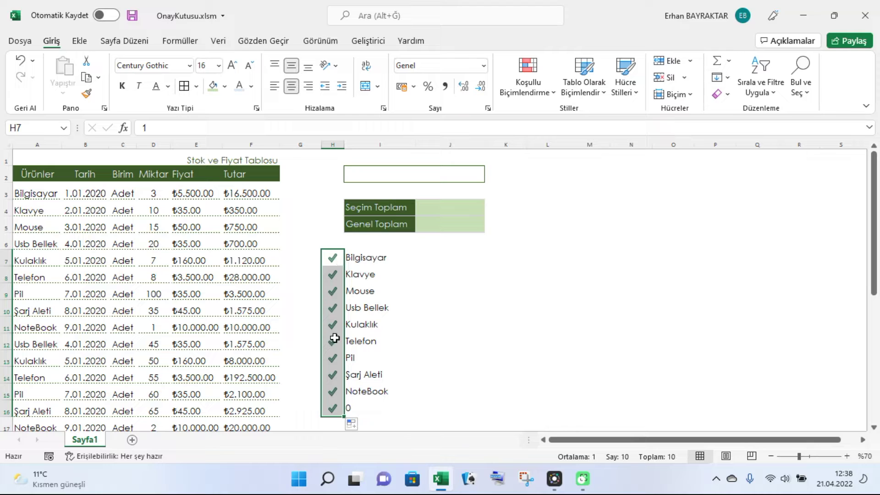
click(332, 258)
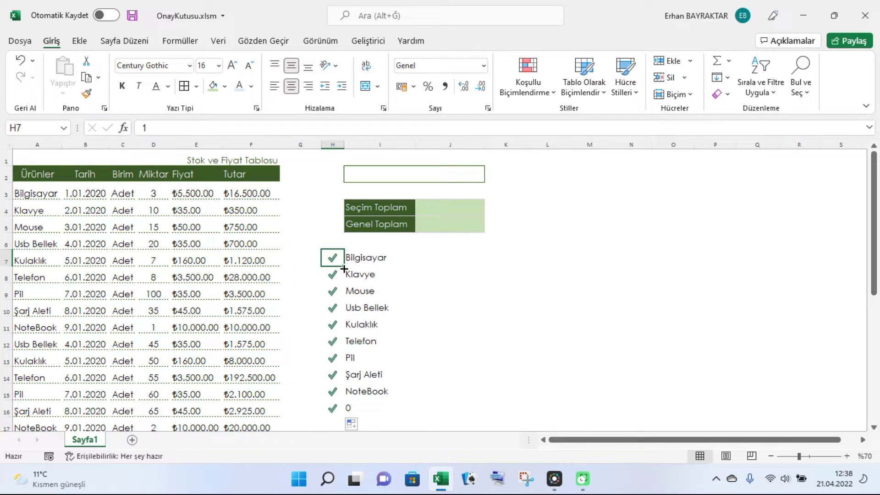
key(ctrl+shift+Down)
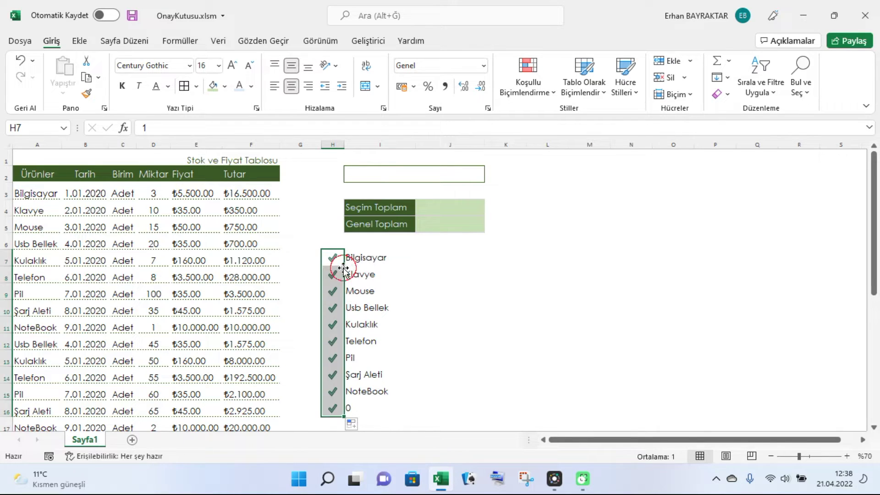
click(432, 379)
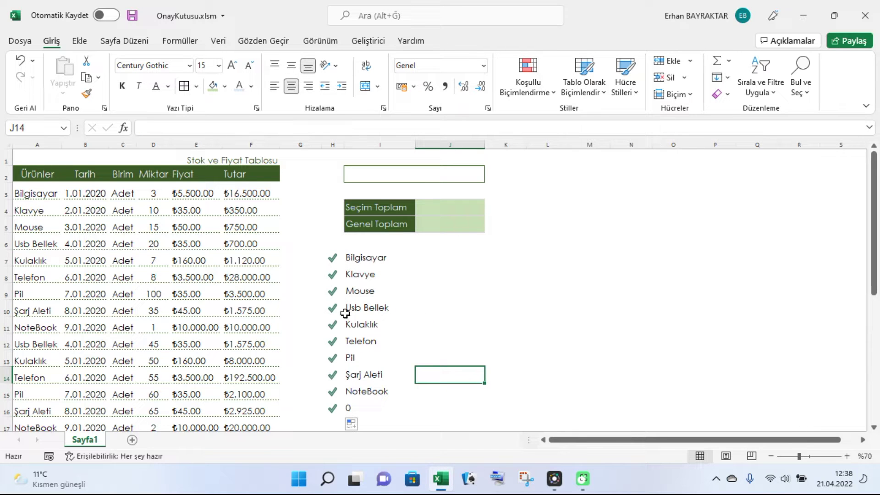
scroll(378, 338, down, 2)
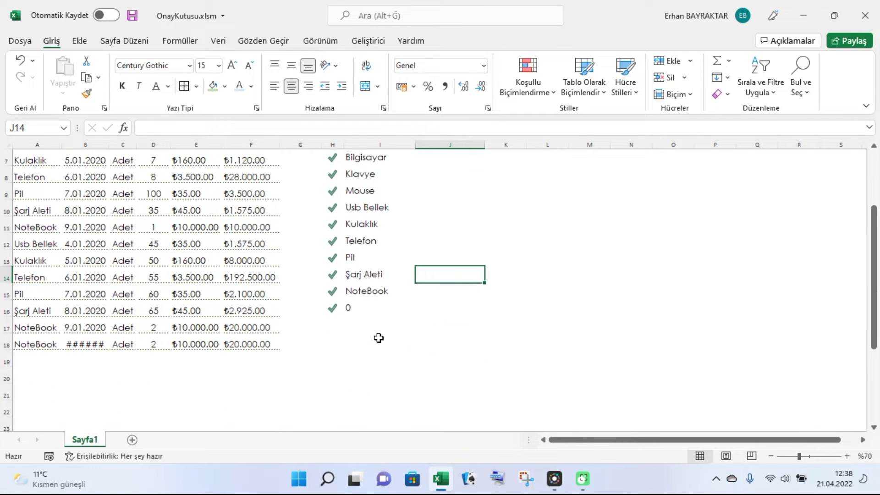
scroll(378, 338, up, 1)
Step: Clear and re-enter the check values for Usb Bellek (H10) and Kulaklık (H11) so both show ticks
click(333, 256)
key(BackSpace)
key(Return)
key(BackSpace)
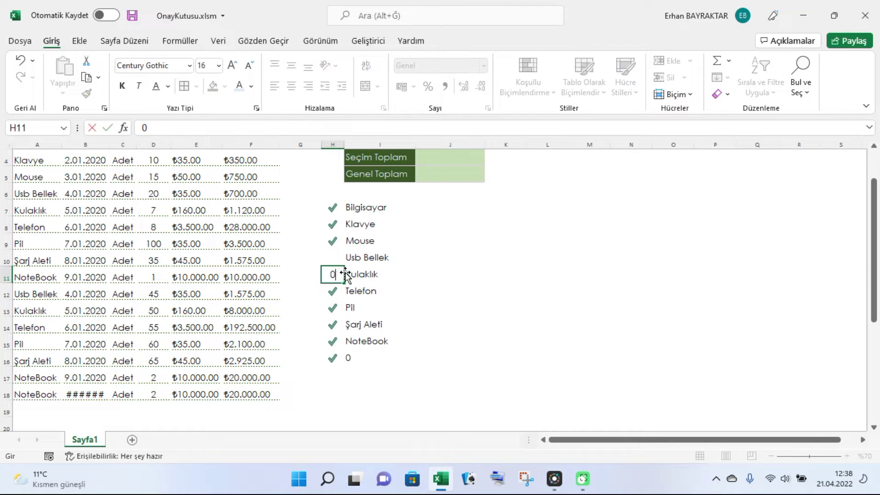
key(Return)
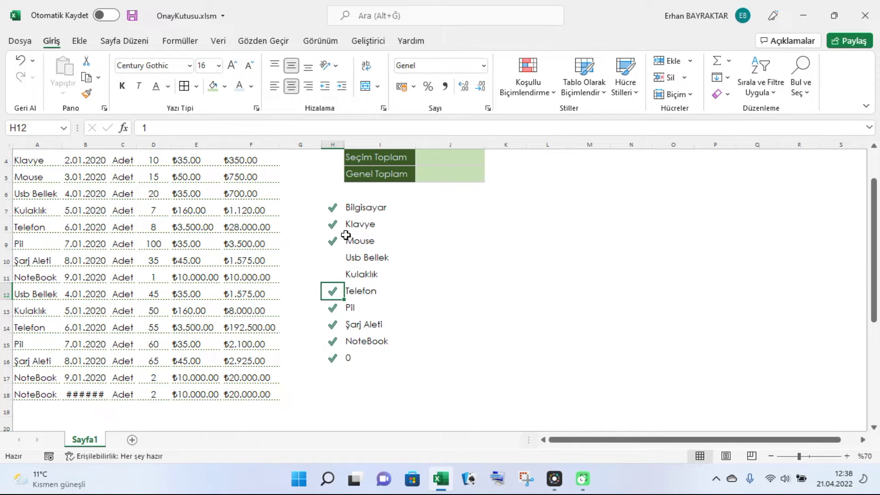
click(335, 260)
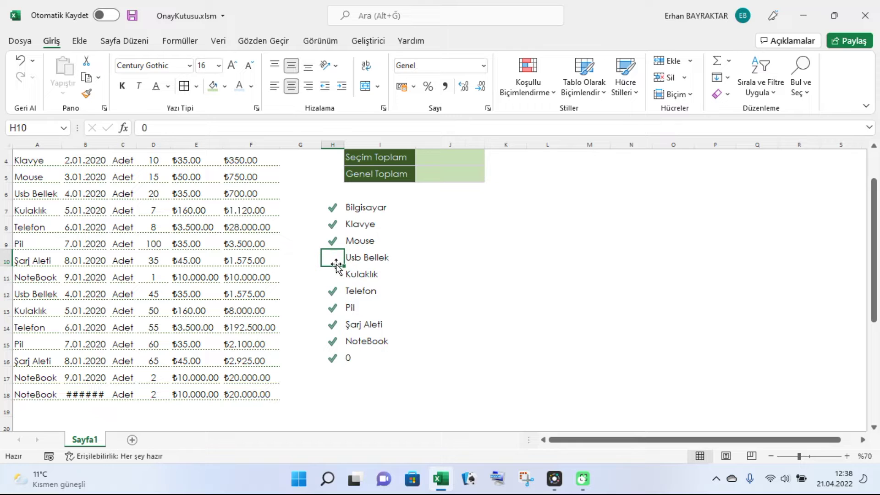
text(0)
key(Return)
text(0)
key(Return)
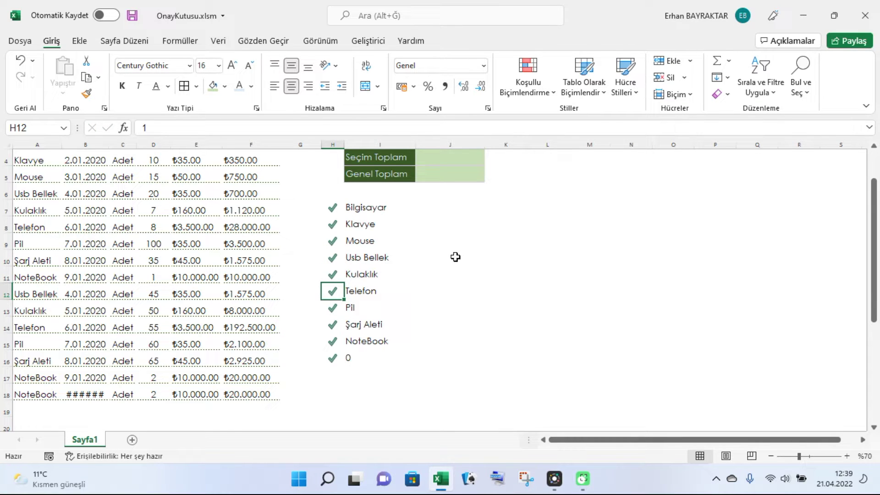
Step: Review the unique product list formula in I7, then select J7 beside Bilgisayar
click(446, 225)
click(433, 207)
click(374, 207)
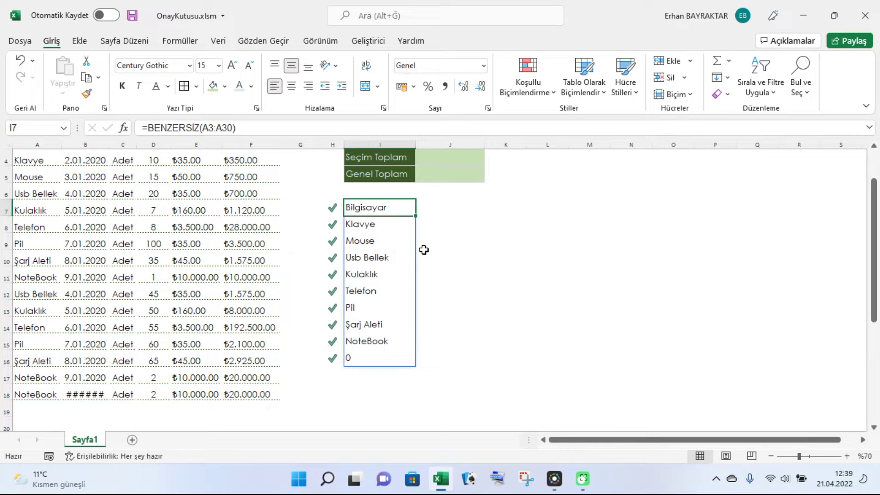
click(449, 243)
click(454, 207)
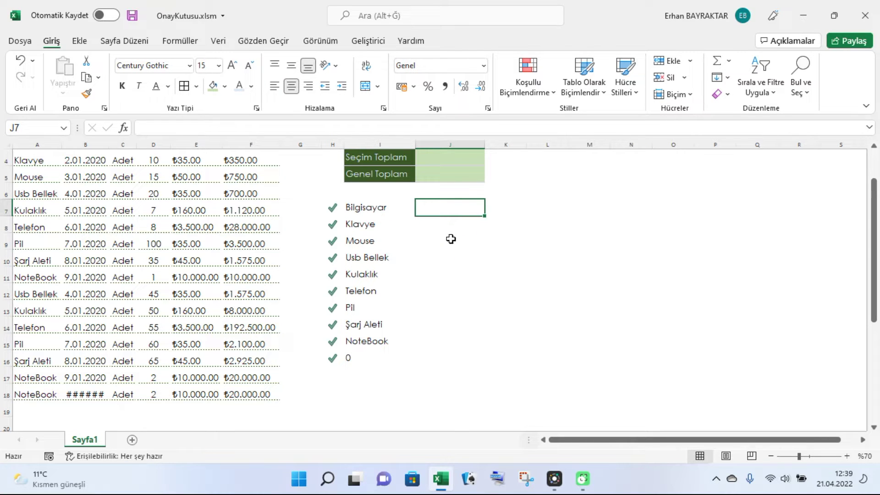
scroll(450, 238, up, 1)
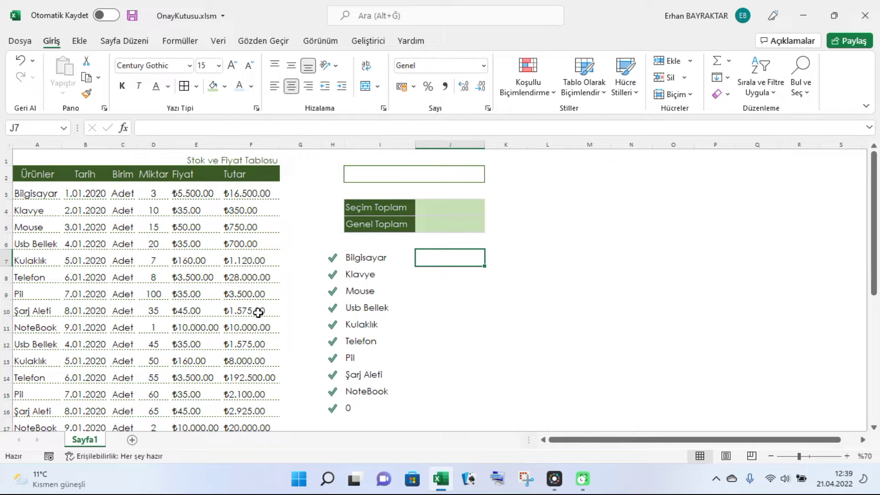
click(446, 259)
Step: Begin =etopla( in J7 with the product range A3:A30
text(=e)
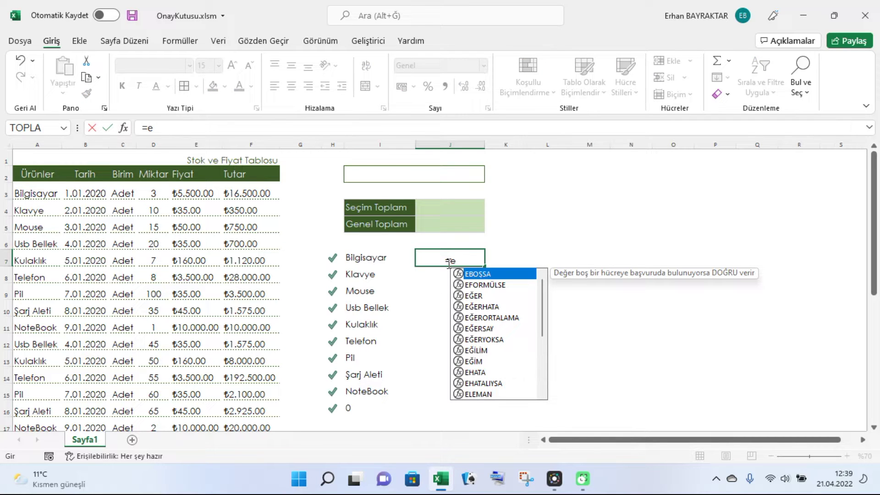
text(toplam)
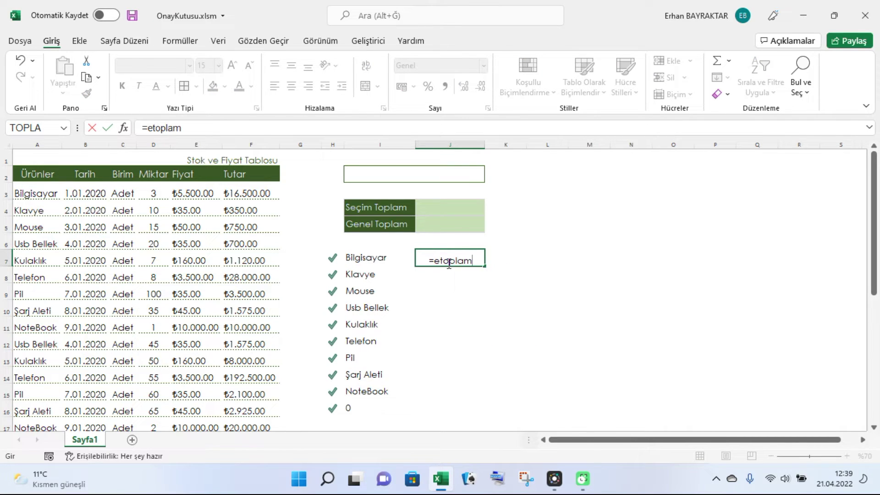
key(BackSpace)
text(()
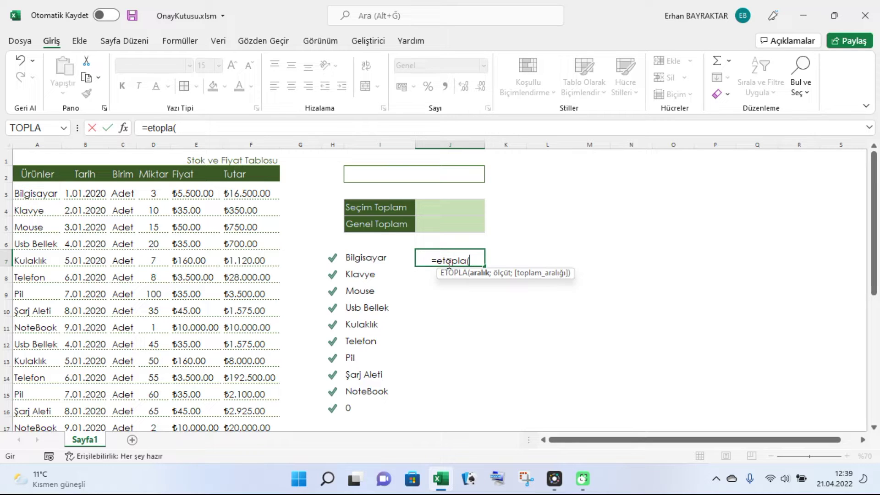
click(29, 196)
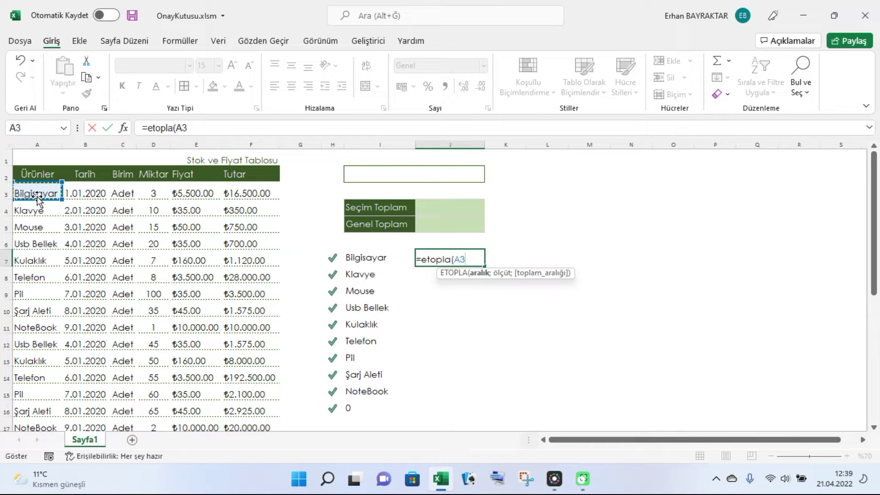
key(F8)
key(BackSpace)
text(:A)
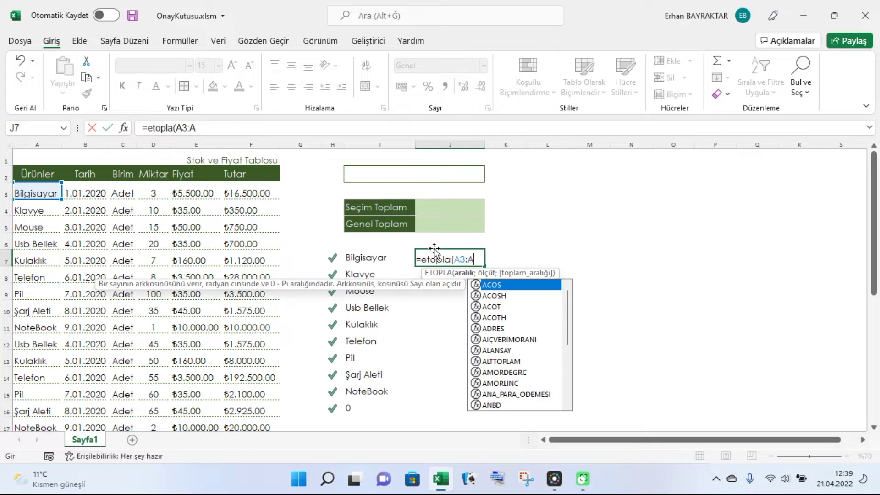
text(30)
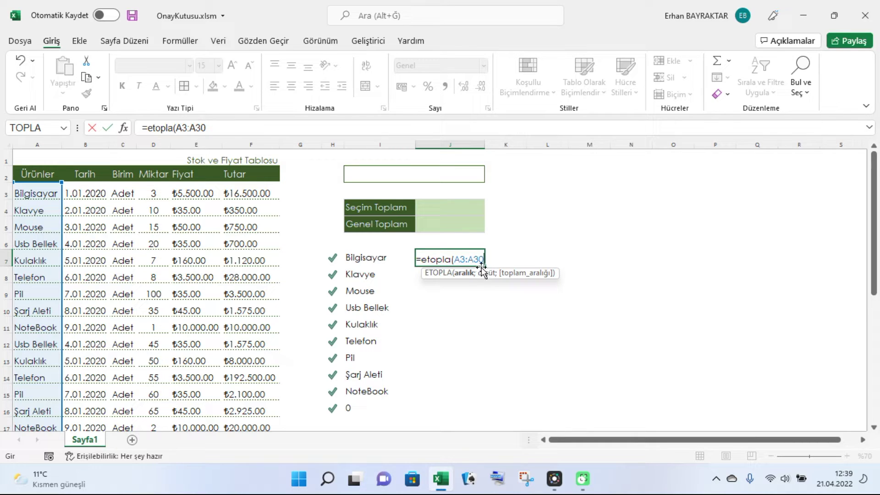
Step: Make the range absolute as $A$3:$A$30 and add I7 as the criterion
key(F4)
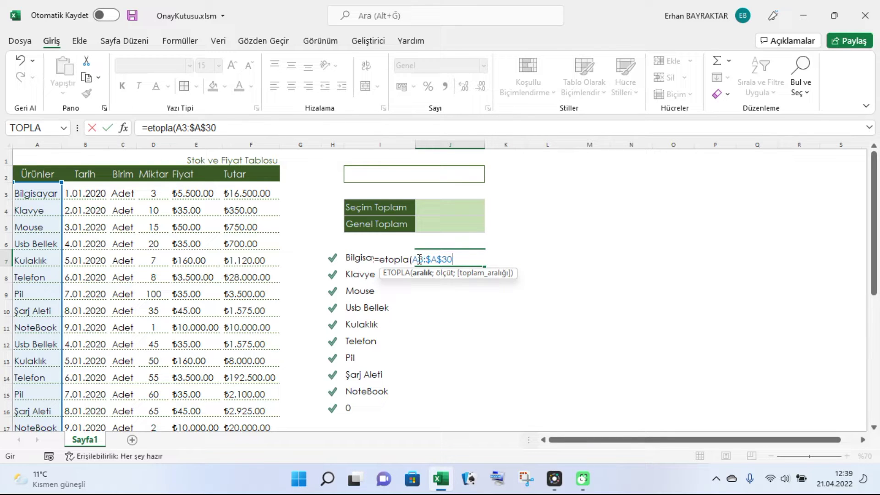
drag(452, 259, 411, 260)
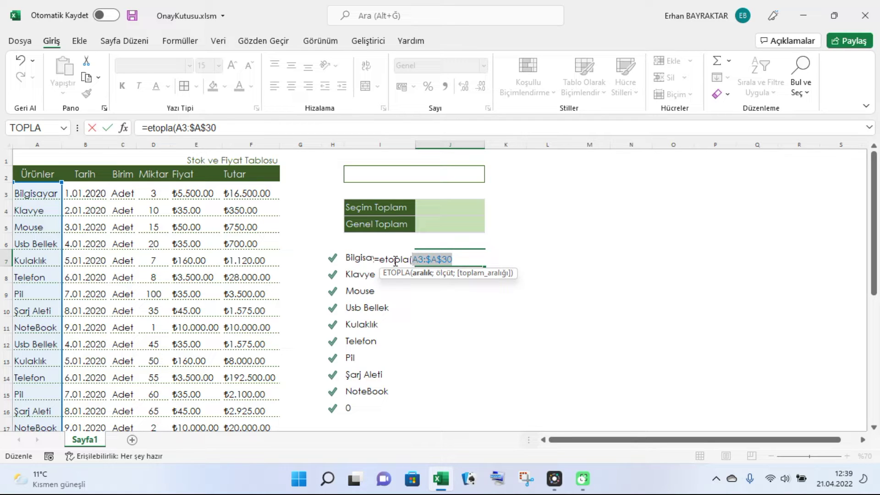
key(F4)
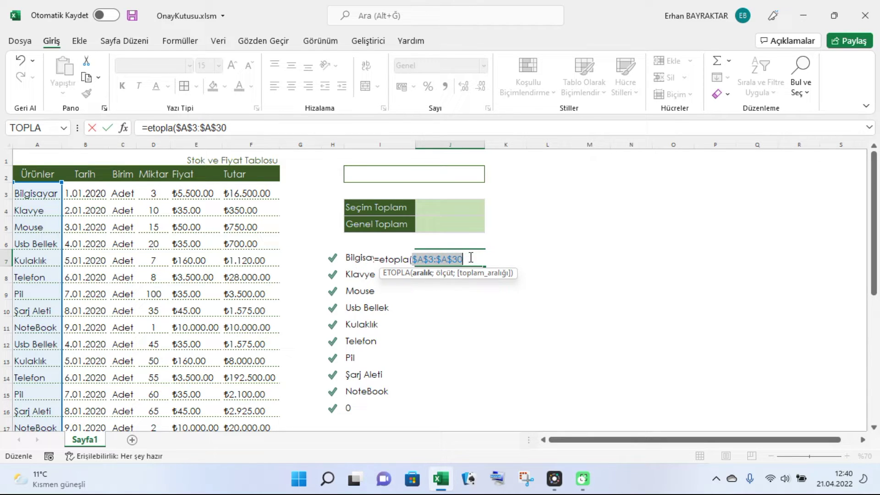
click(473, 259)
text(;)
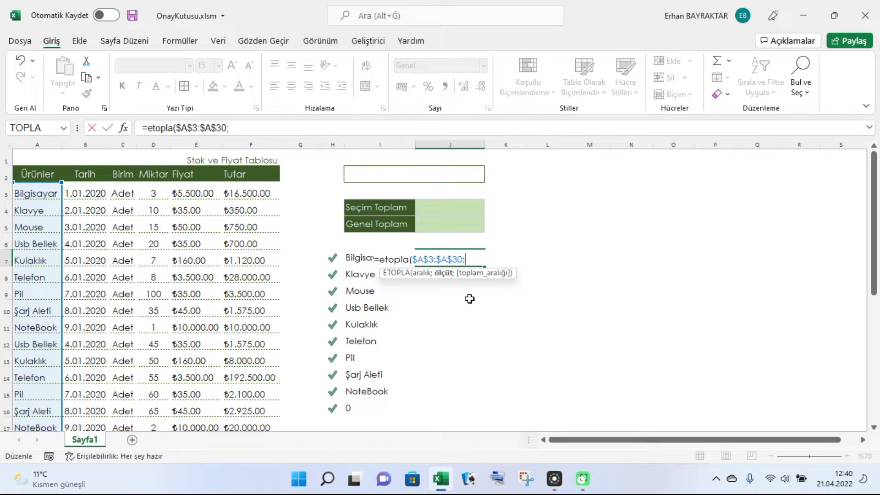
click(356, 260)
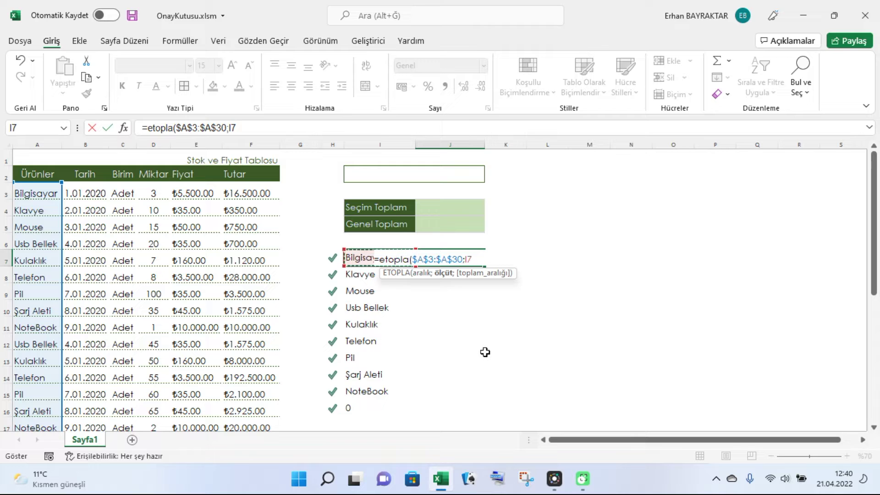
Step: Add the absolute sum range $F$3:$F$30, close the formula and commit it, giving 16500
text(;)
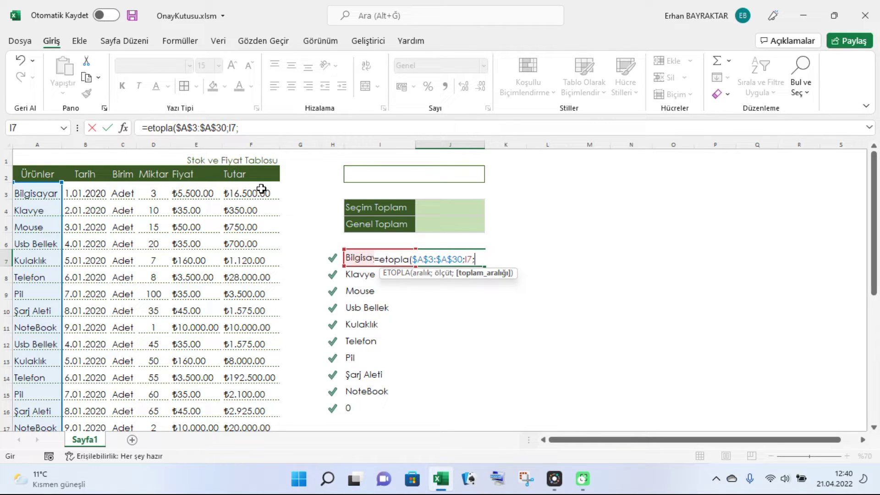
click(249, 195)
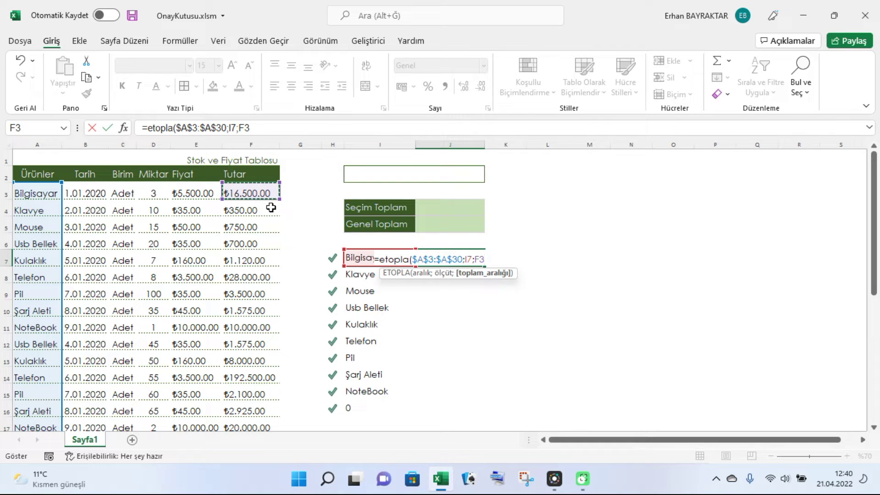
key(F8)
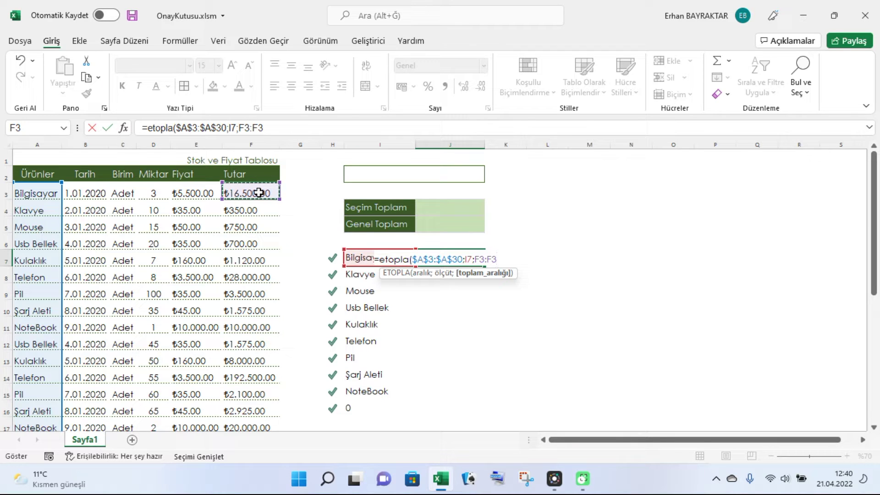
key(ctrl+shift+Down)
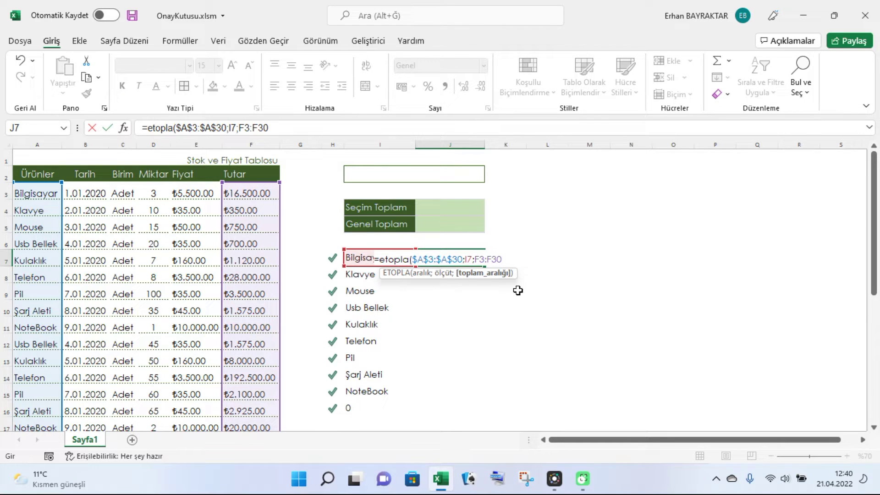
drag(504, 259, 478, 259)
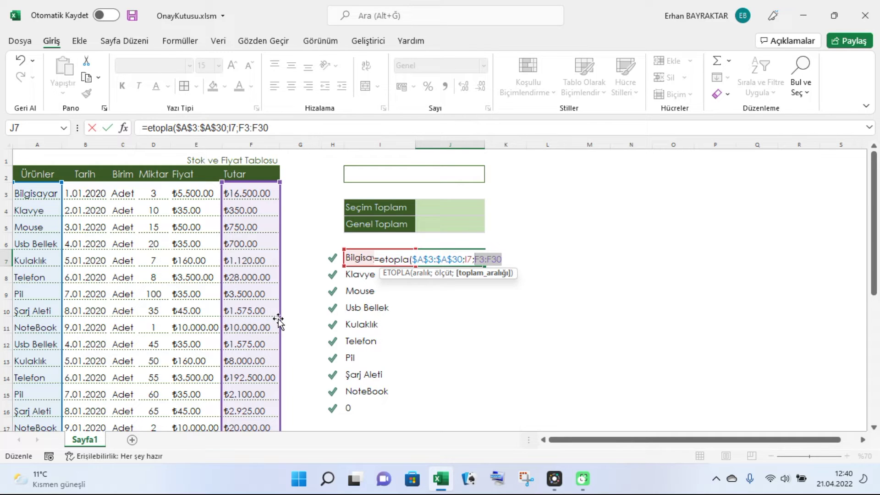
key(F4)
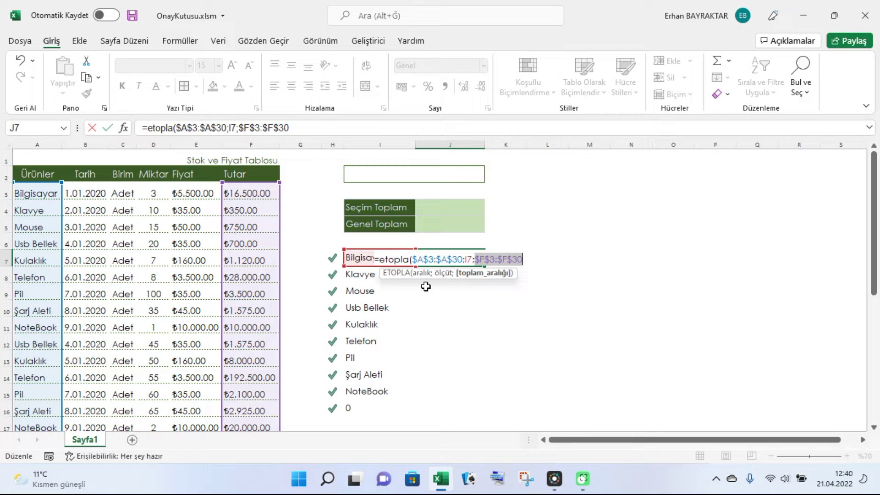
key(BackSpace)
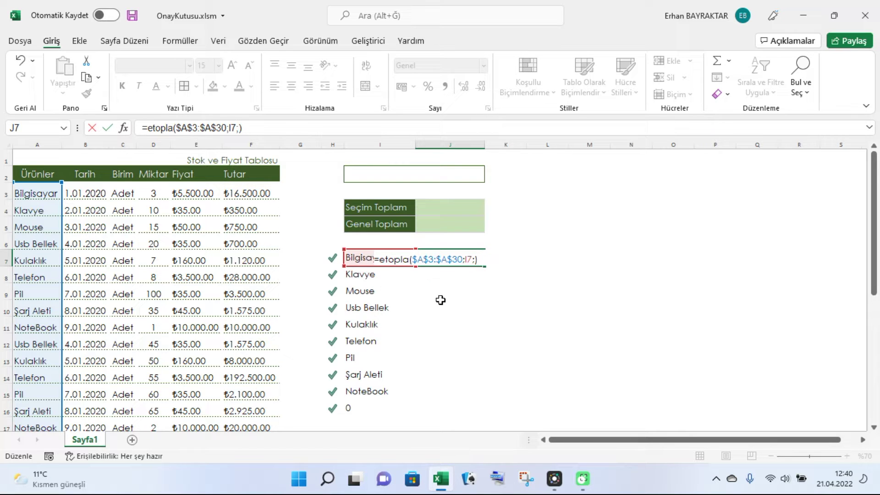
key(ctrl+z)
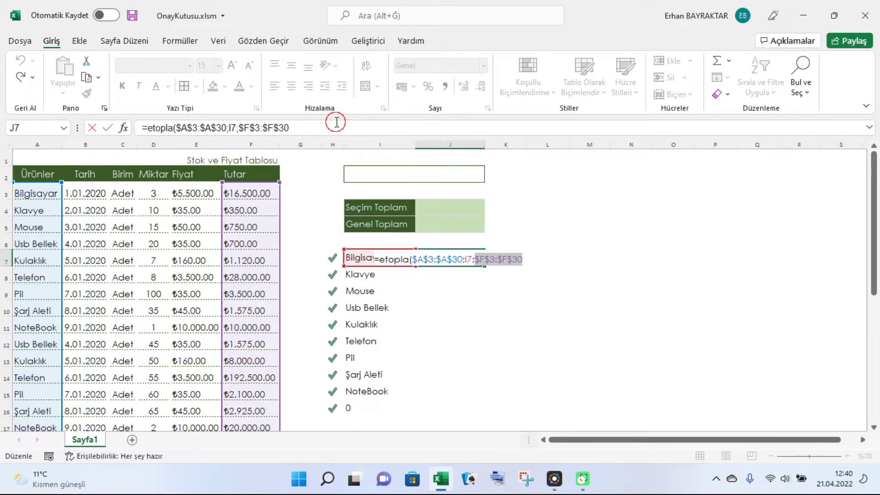
click(336, 122)
text())
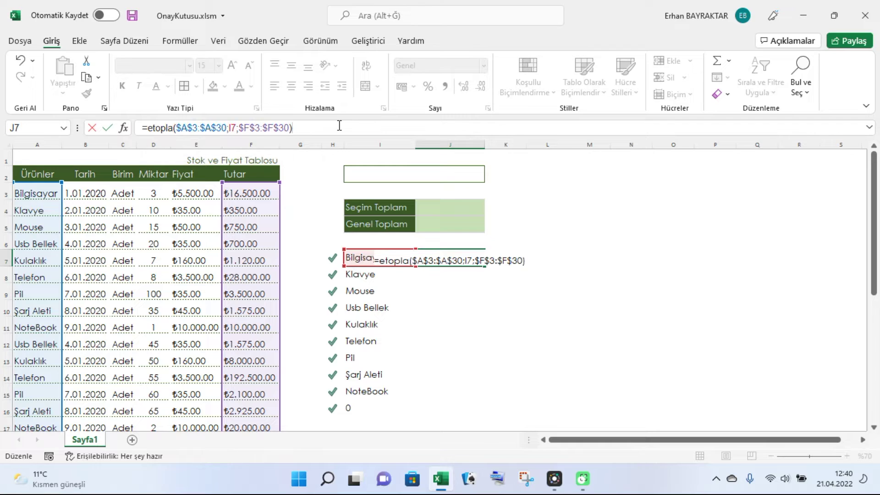
key(Return)
click(450, 261)
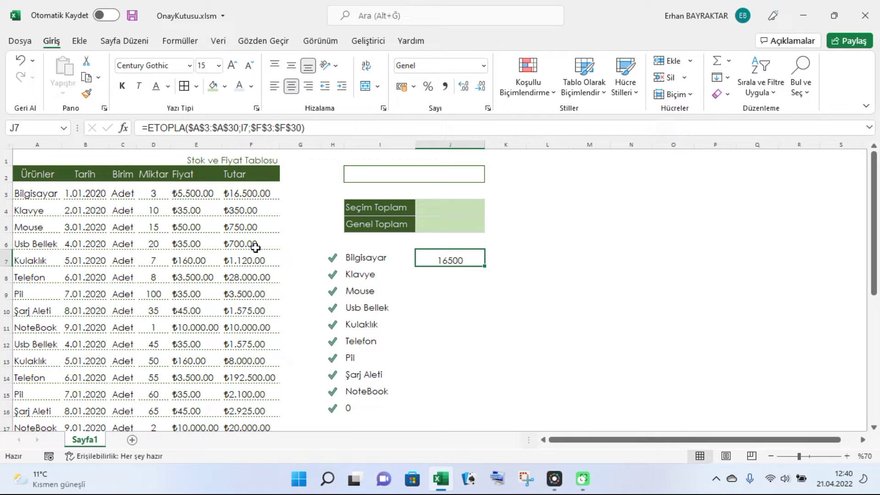
Step: Copy J7's ETOPLA total formula down through J16
scroll(250, 271, down, 1)
scroll(250, 271, down, 1)
scroll(250, 271, up, 1)
scroll(253, 274, down, 1)
scroll(413, 276, up, 1)
drag(487, 268, 501, 419)
click(526, 373)
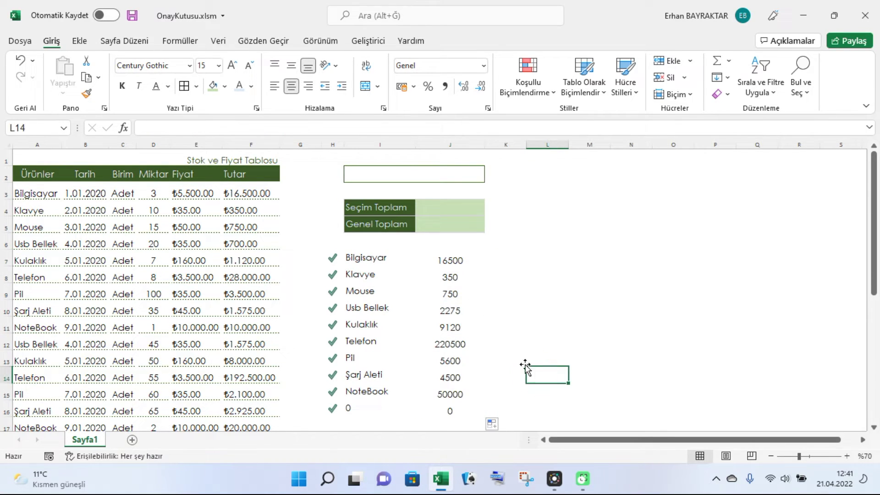
Step: Check that the copied totals in J9, J10 and J12 refer to their own product rows
click(449, 260)
click(376, 275)
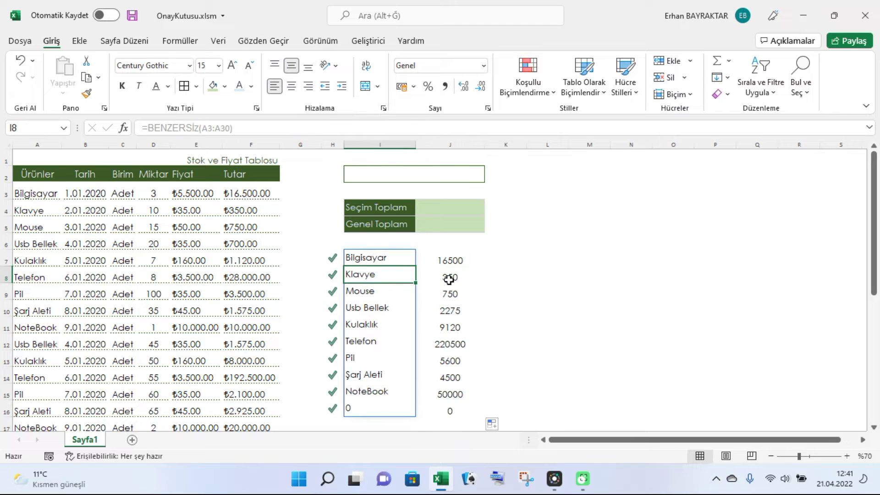
click(451, 288)
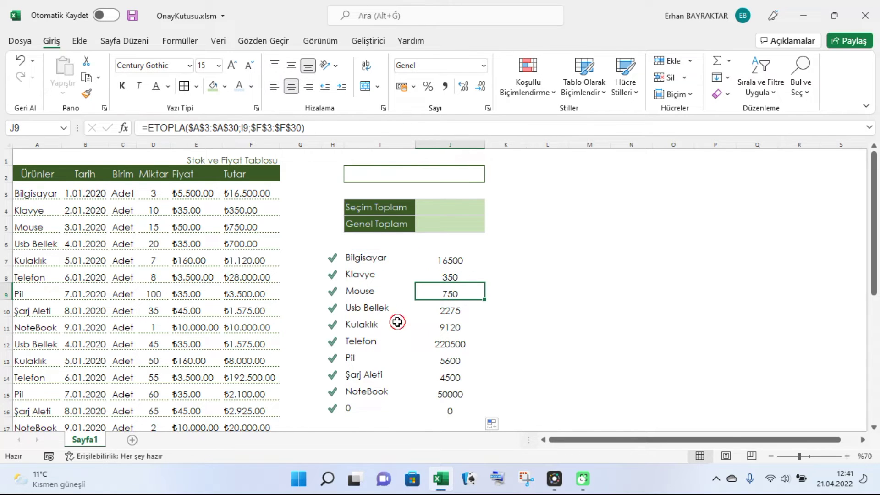
click(463, 312)
click(455, 346)
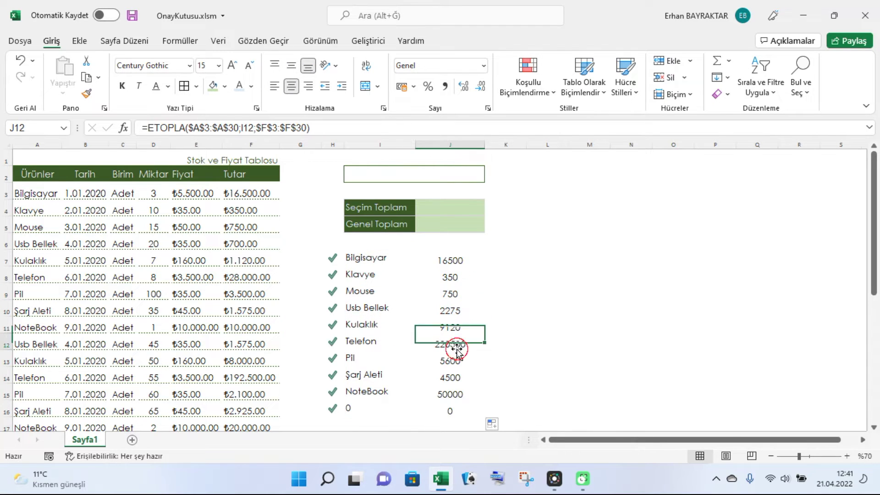
Step: Left-align the totals in column J
click(434, 145)
click(281, 86)
click(581, 205)
click(473, 328)
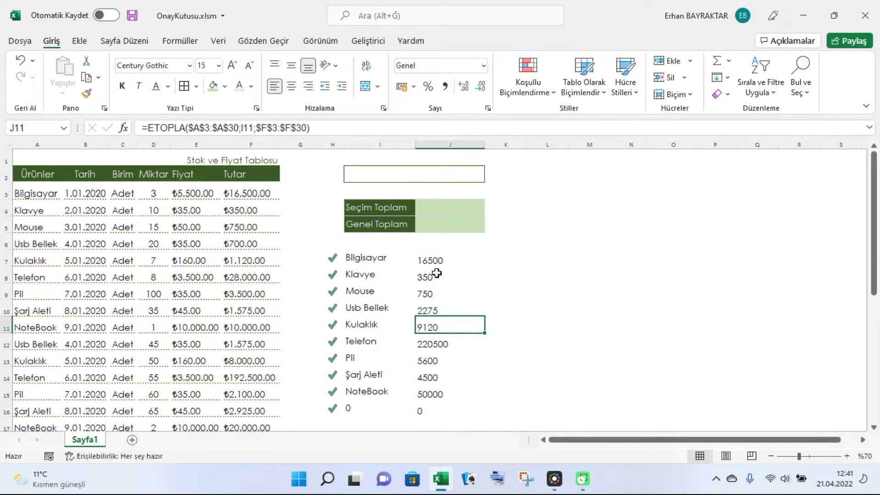
Step: Review the ten product names alongside their left-aligned ETOPLA totals
scroll(454, 298, down, 1)
scroll(453, 295, down, 1)
scroll(454, 296, up, 2)
click(446, 279)
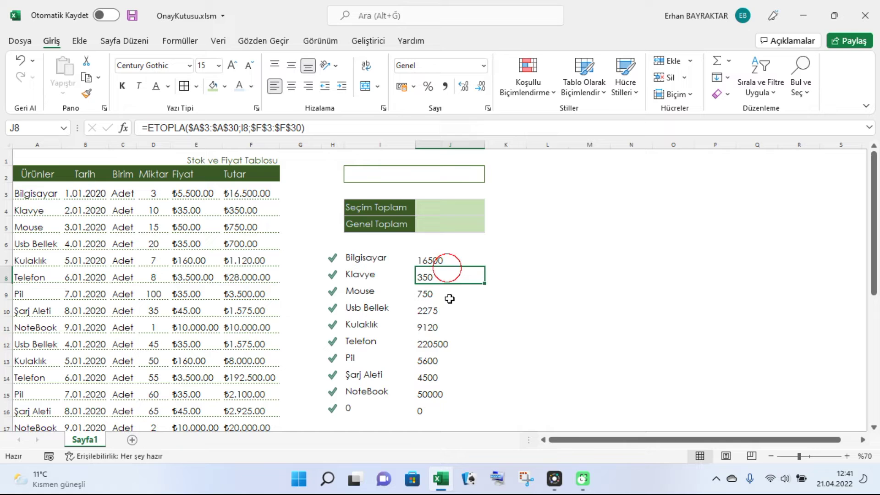
drag(447, 265, 475, 411)
click(573, 343)
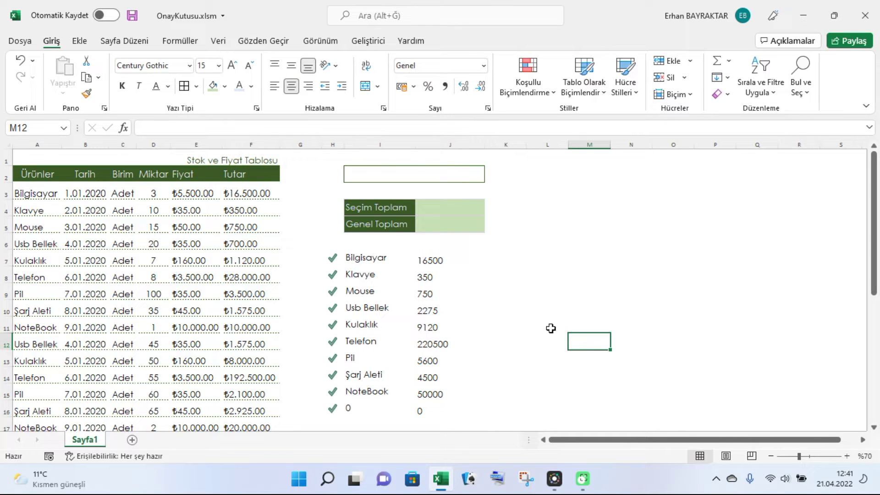
mouse_move(383, 260)
mouse_down()
mouse_move(483, 346)
mouse_move(483, 408)
mouse_up()
click(530, 341)
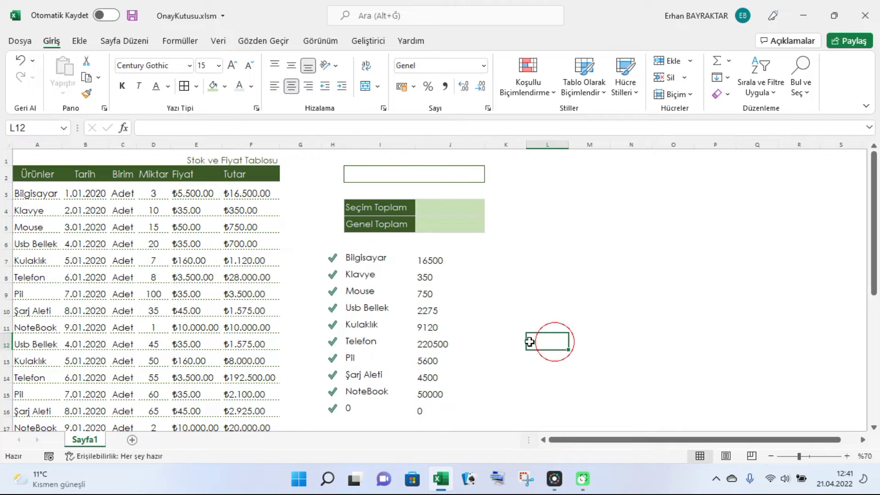
click(330, 307)
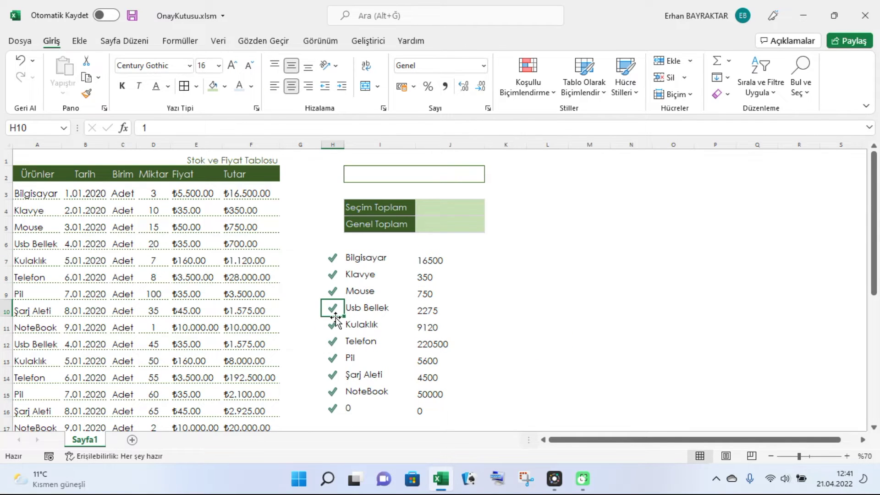
text(0)
key(Return)
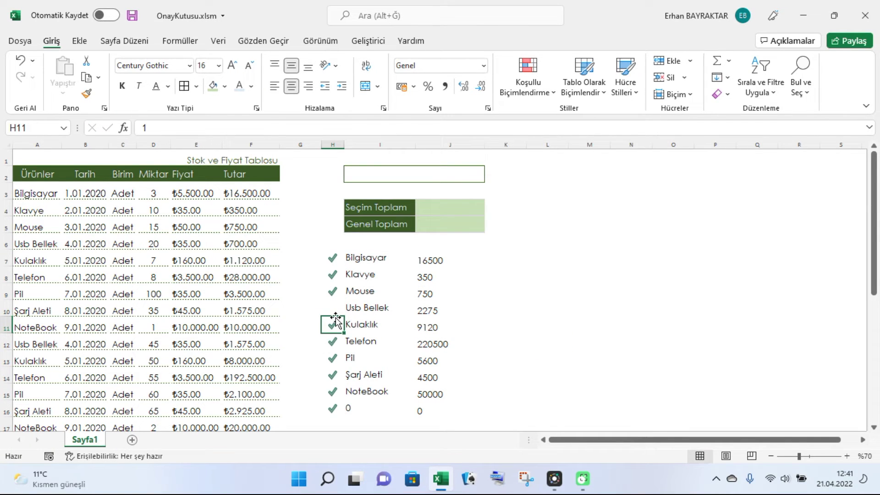
drag(362, 308, 458, 309)
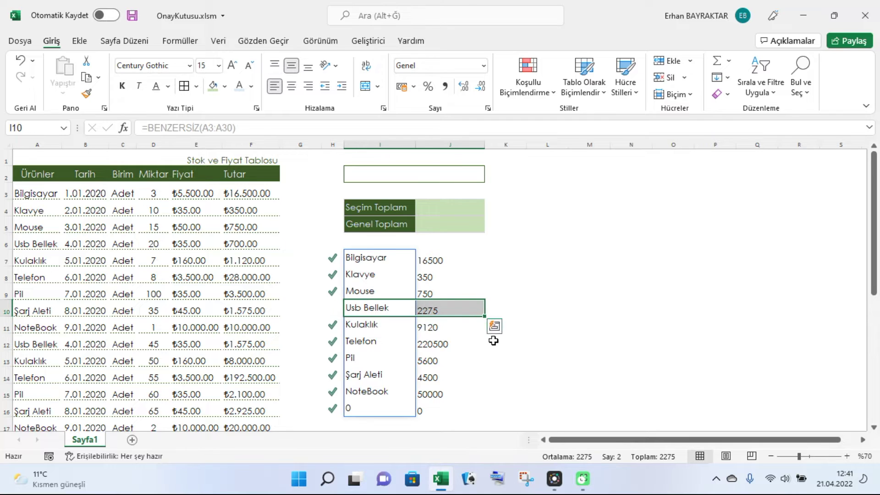
click(469, 345)
click(327, 307)
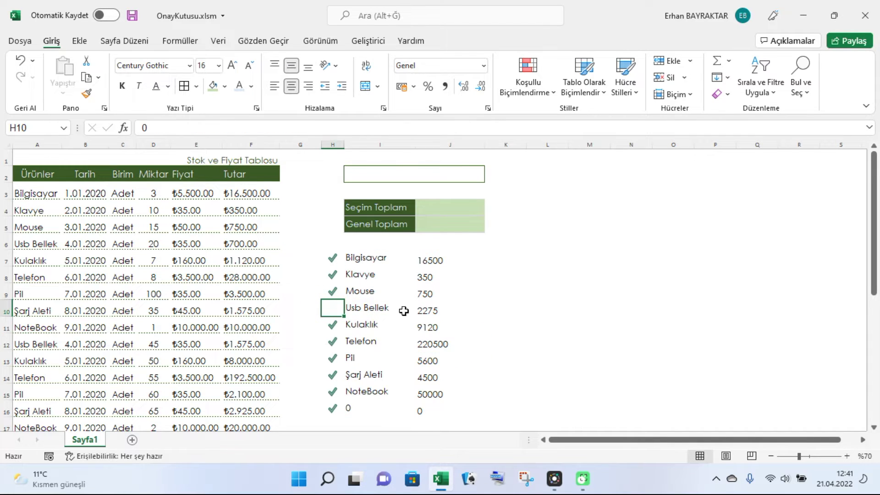
text(1)
key(Return)
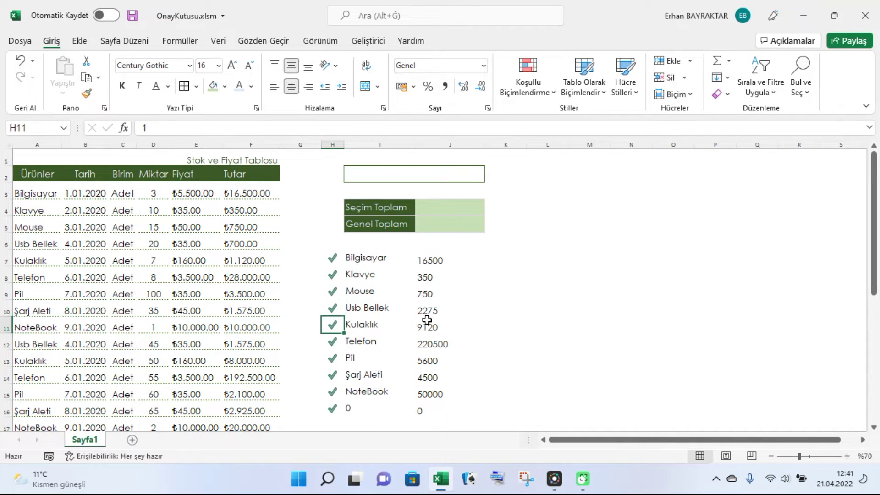
click(499, 340)
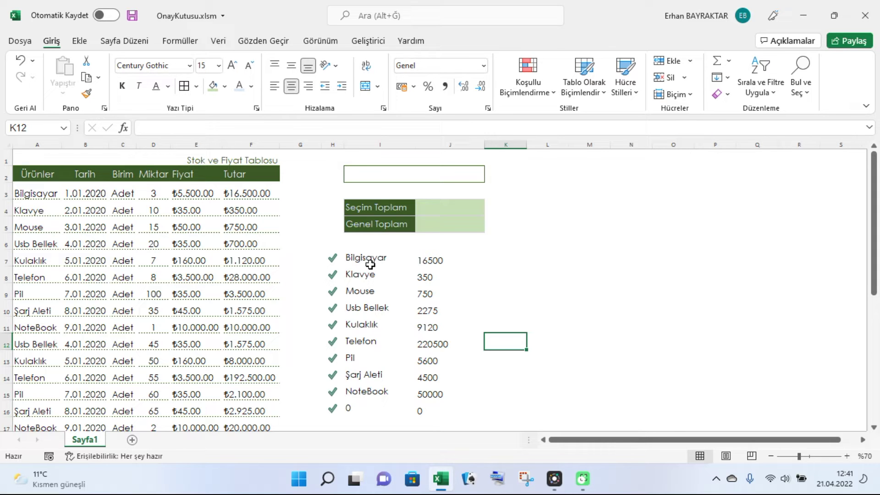
click(362, 256)
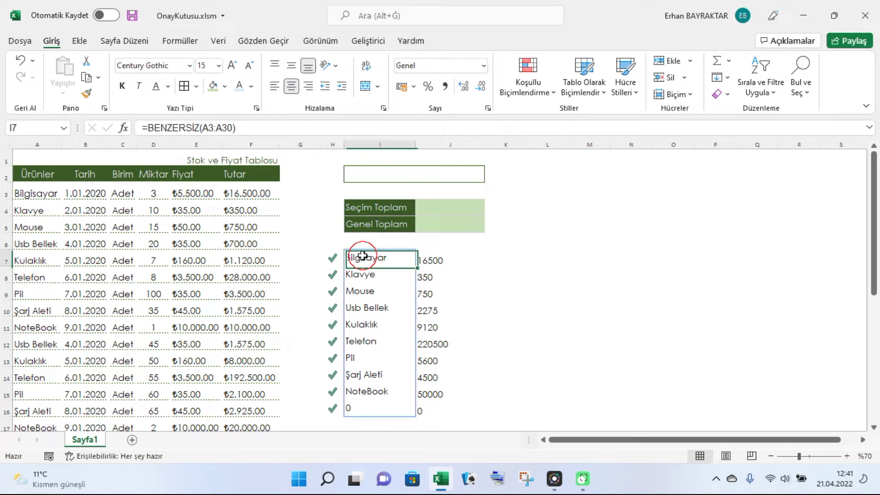
Step: Select I7:J30 through the Name Box and bring up the Conditional Formatting menu
click(457, 280)
click(373, 256)
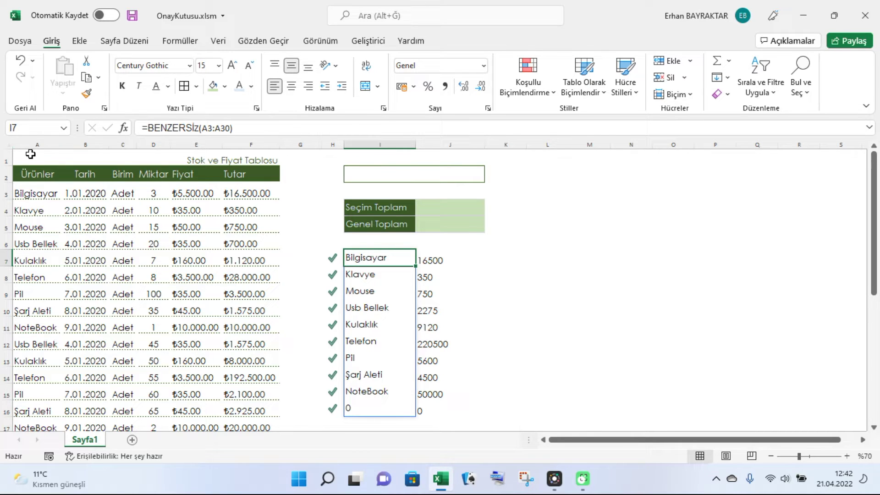
click(32, 130)
click(32, 130)
key(Return)
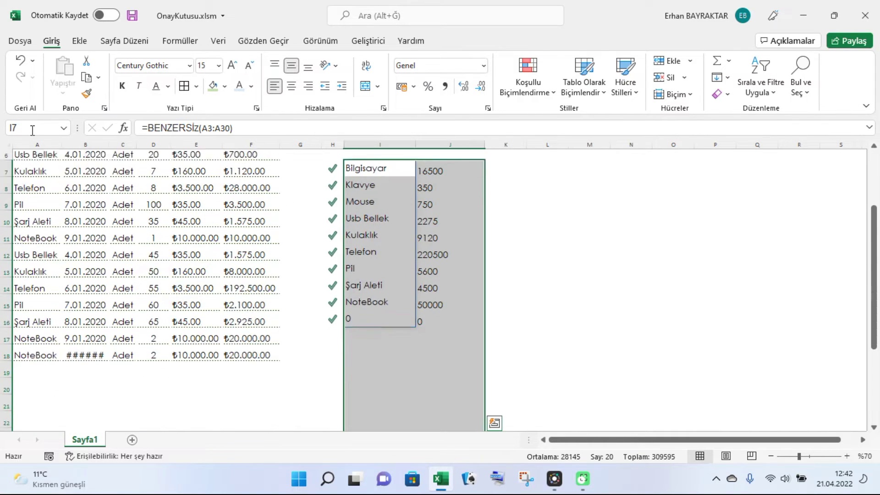
scroll(438, 255, up, 2)
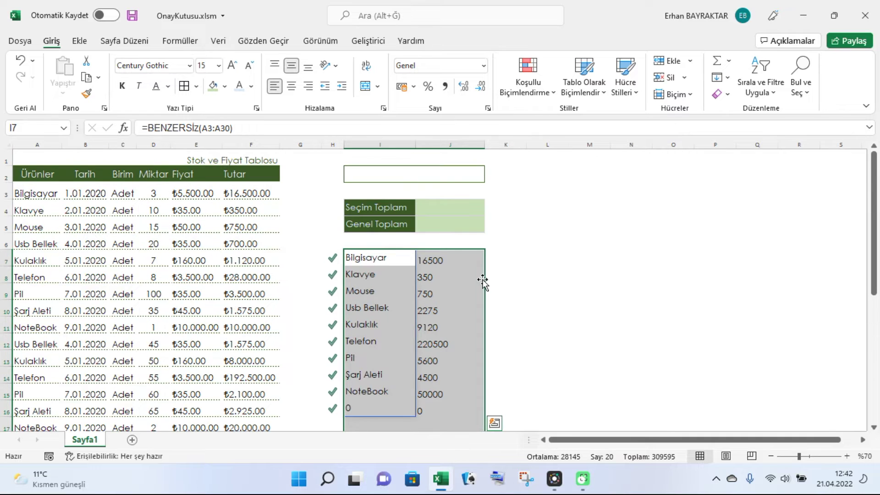
click(541, 100)
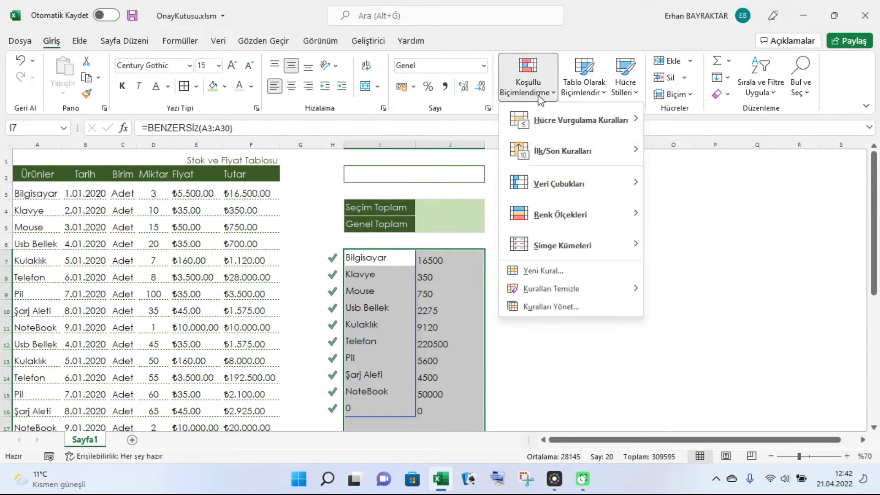
Step: Create a 'Use a formula' rule whose formula references $H$7 followed by '='
click(554, 275)
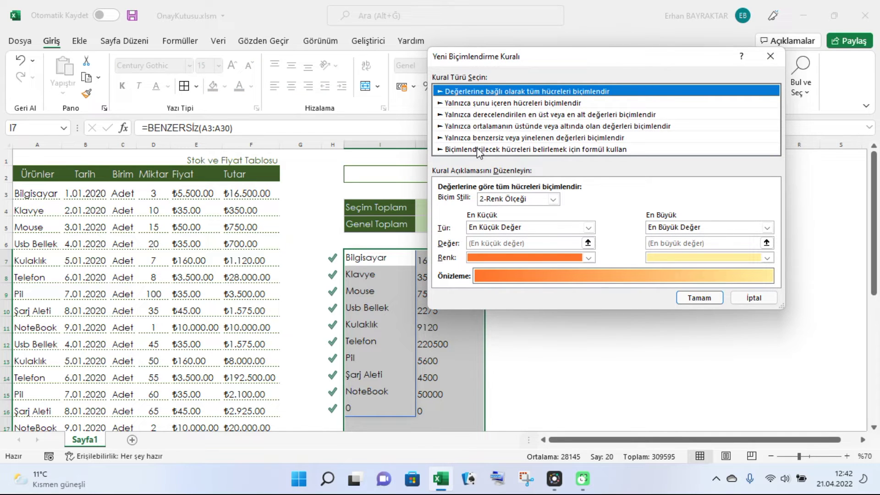
click(479, 150)
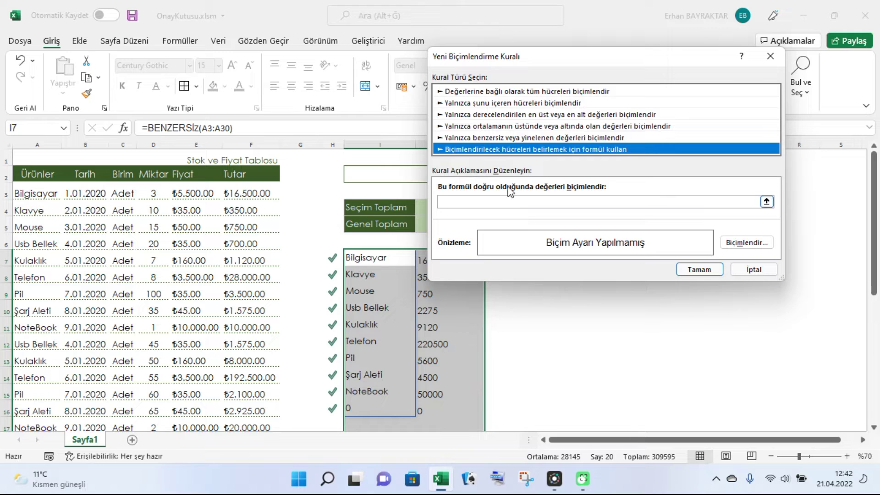
drag(511, 60, 575, 77)
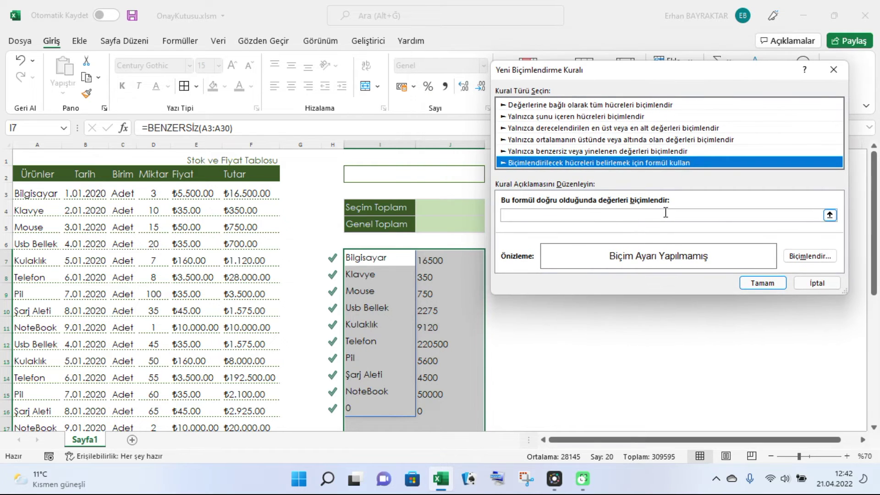
click(536, 216)
text(=)
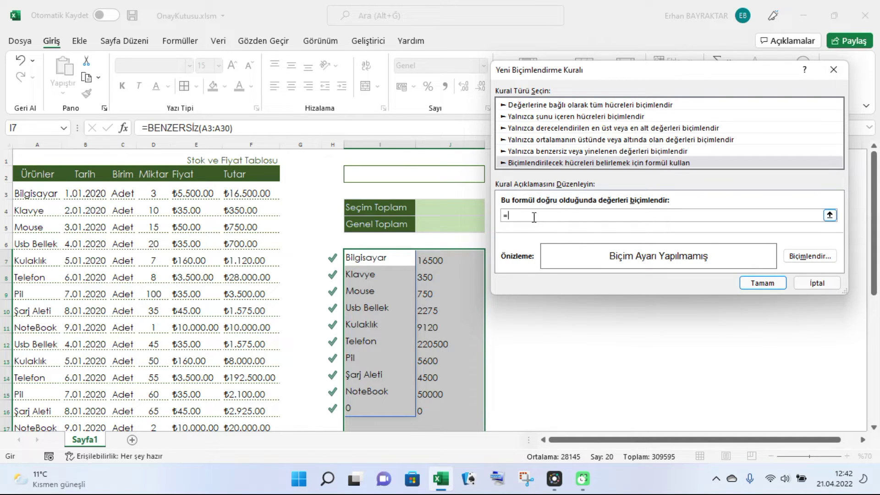
click(332, 259)
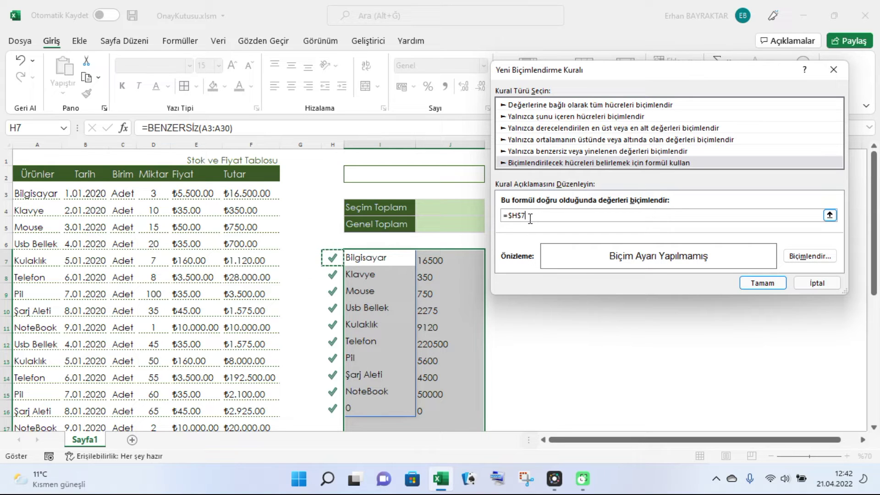
text(=0)
Step: Give the rule a light grey font colour
click(809, 256)
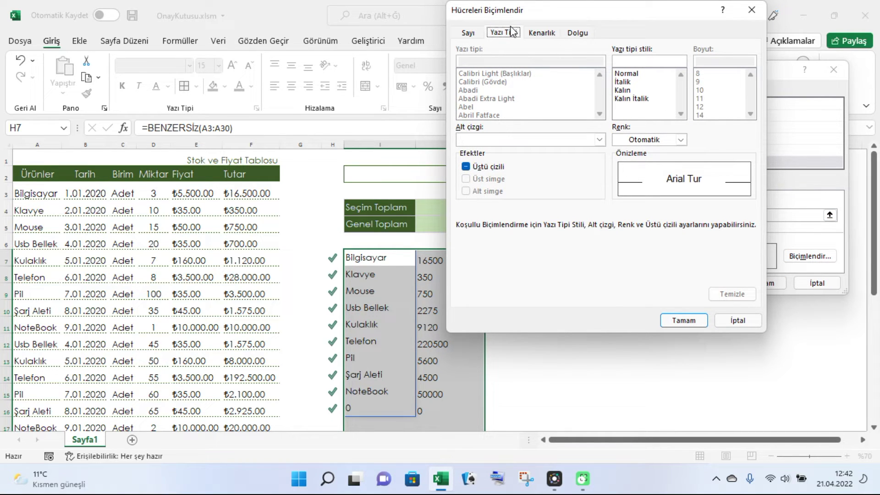
click(681, 139)
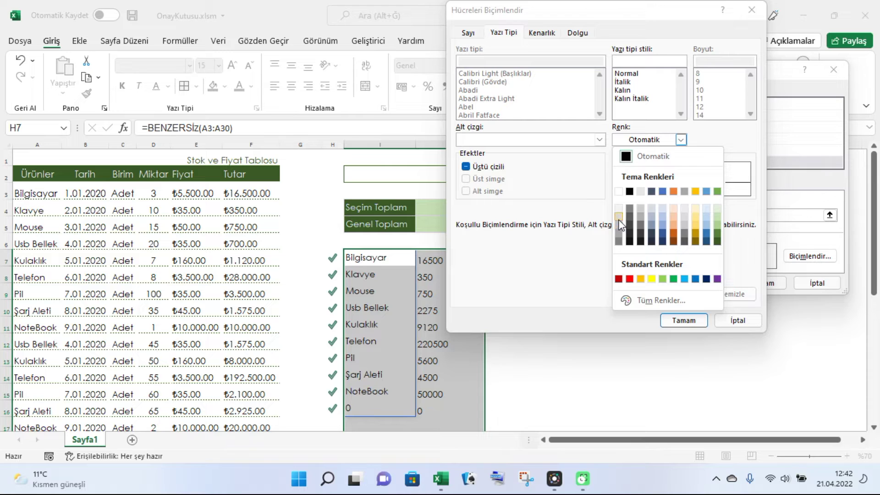
click(619, 224)
click(684, 320)
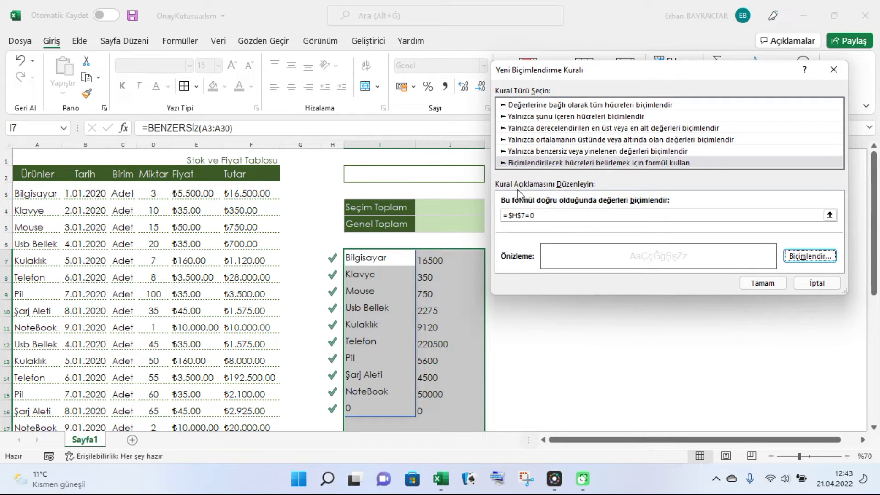
Step: Change the rule formula to the row-relative =$H7=0 and apply it to I7:J30
click(514, 216)
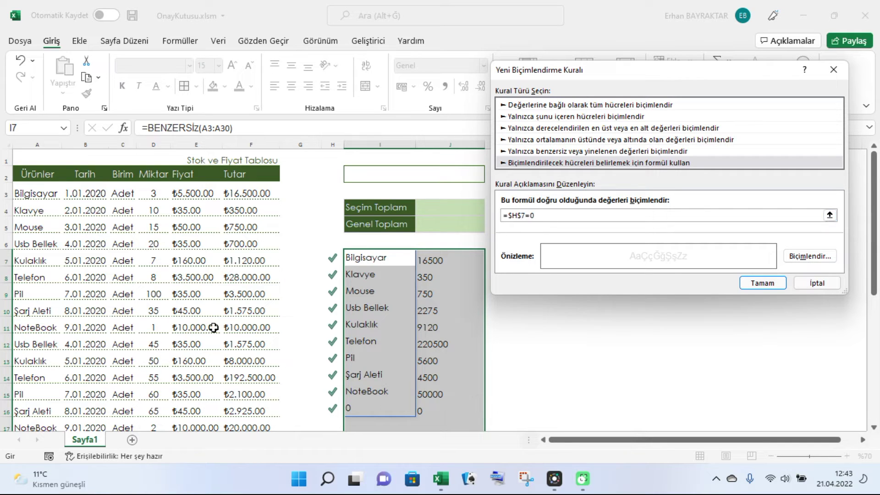
click(523, 216)
click(761, 283)
click(606, 313)
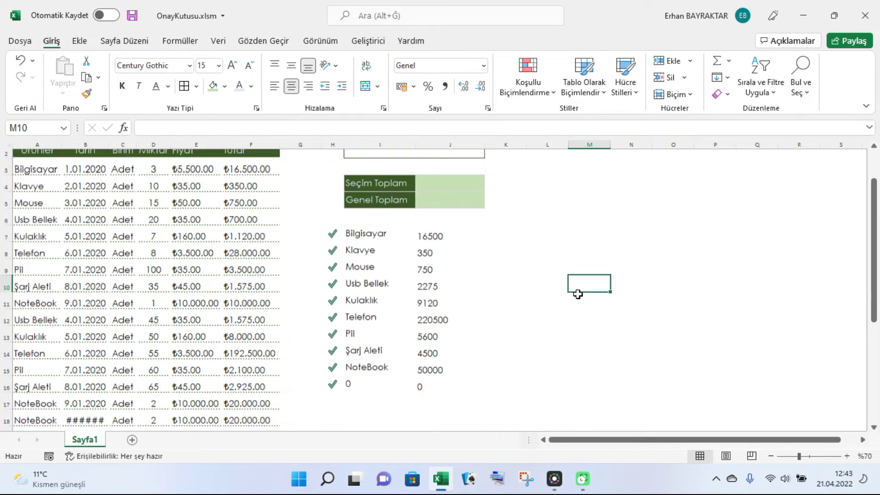
Step: Test the rule by entering 0 for Usb Bellek and Kulaklık so their rows grey out
click(335, 303)
text(0)
key(Return)
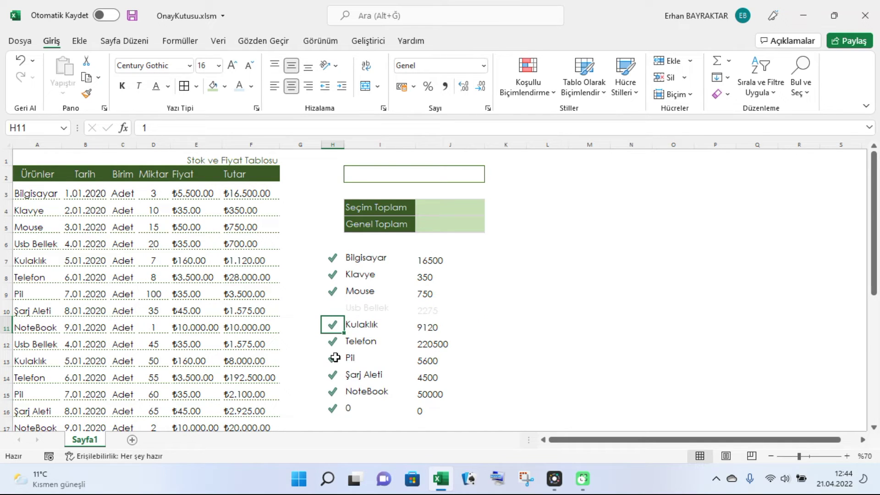
text(0)
key(Return)
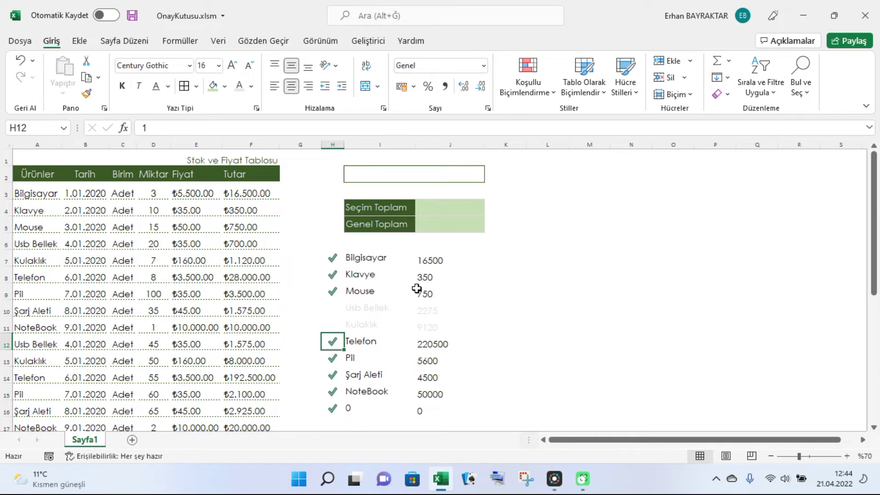
scroll(407, 299, down, 2)
scroll(407, 300, up, 2)
Step: Re-tick Usb Bellek and Kulaklık by entering 1 in their check cells
click(331, 308)
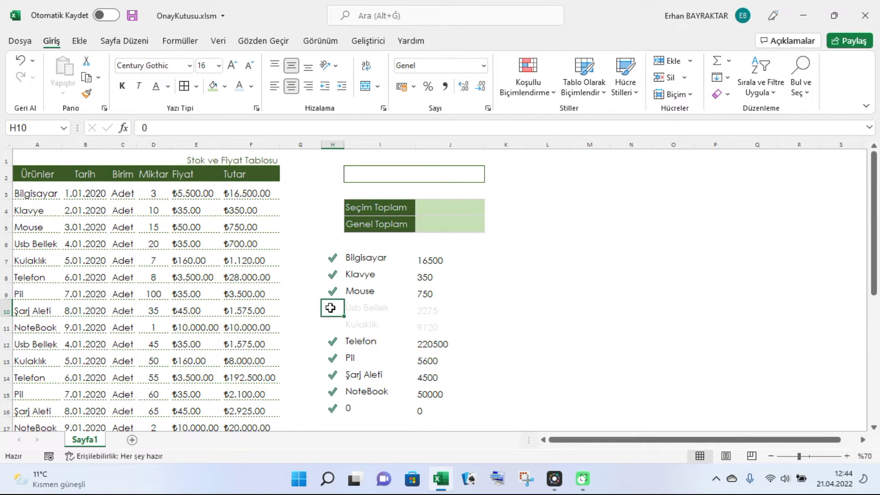
text(1)
key(Return)
text(1)
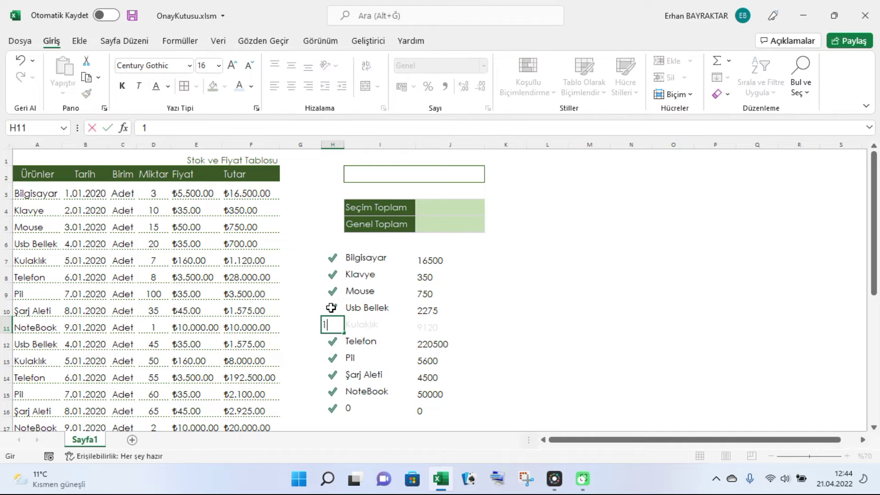
key(Return)
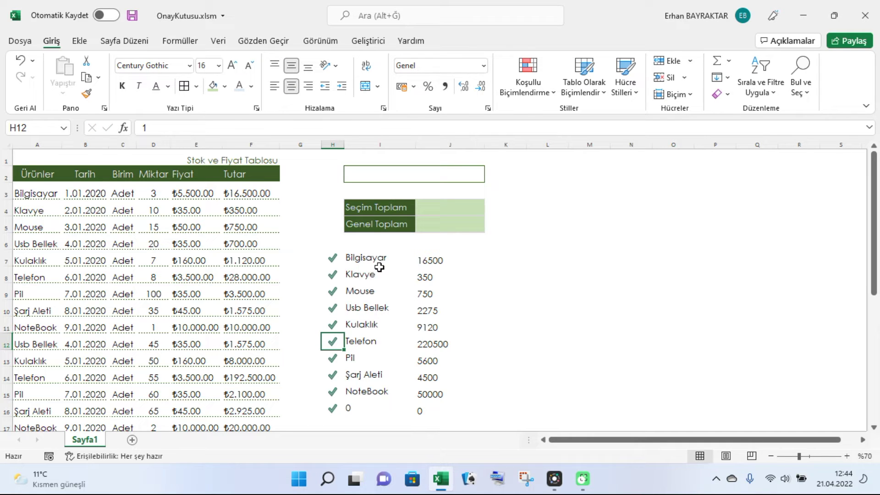
Step: Enter 0 in H9 to untick Mouse
click(356, 291)
scroll(339, 285, down, 1)
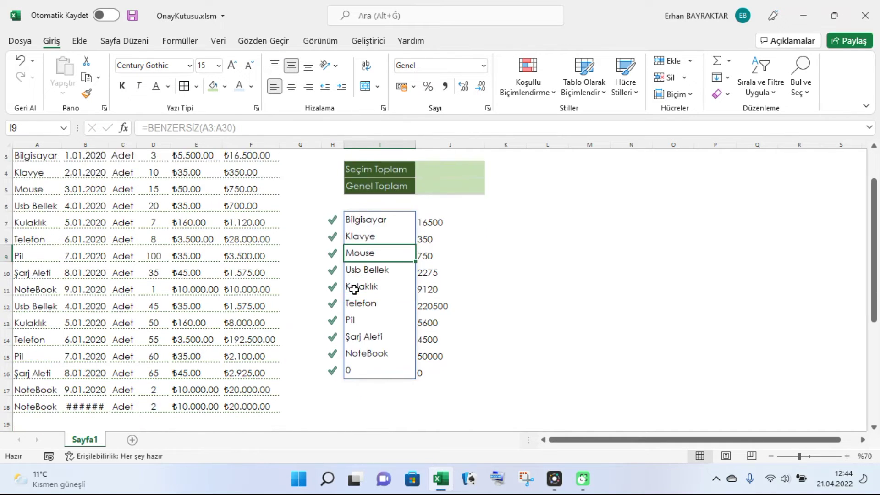
click(331, 278)
scroll(391, 286, up, 1)
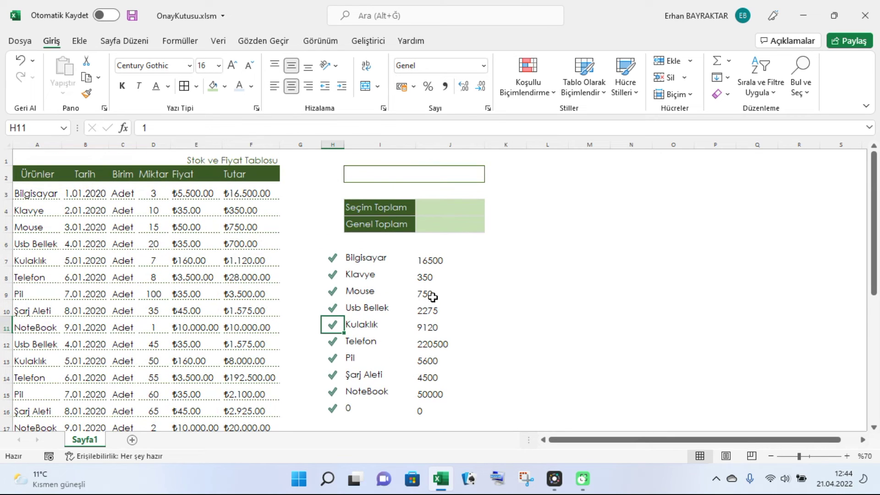
click(333, 291)
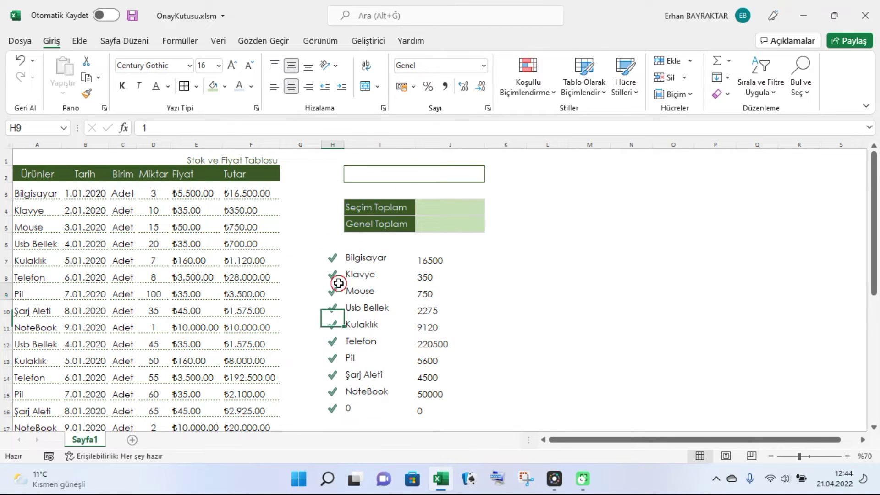
text(0)
key(Return)
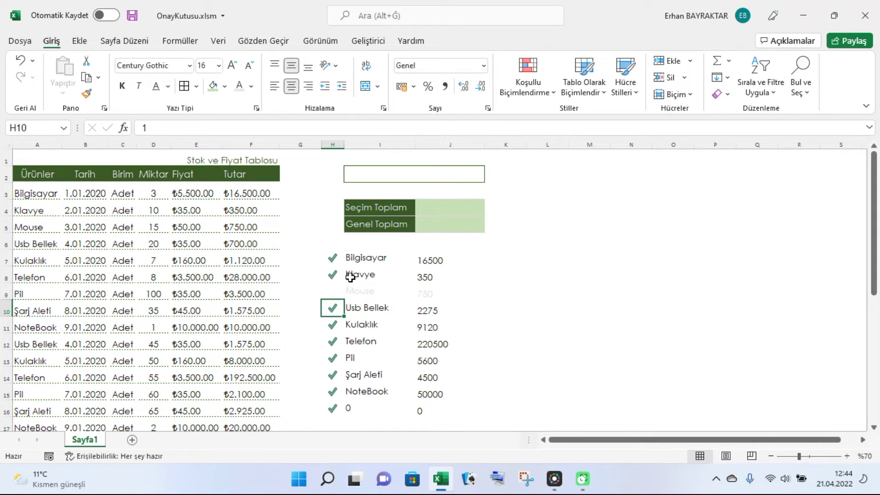
click(525, 89)
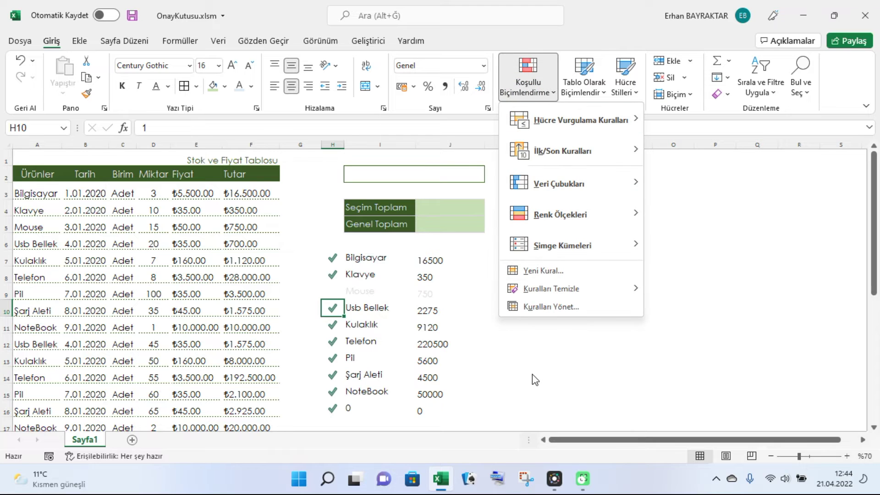
click(549, 311)
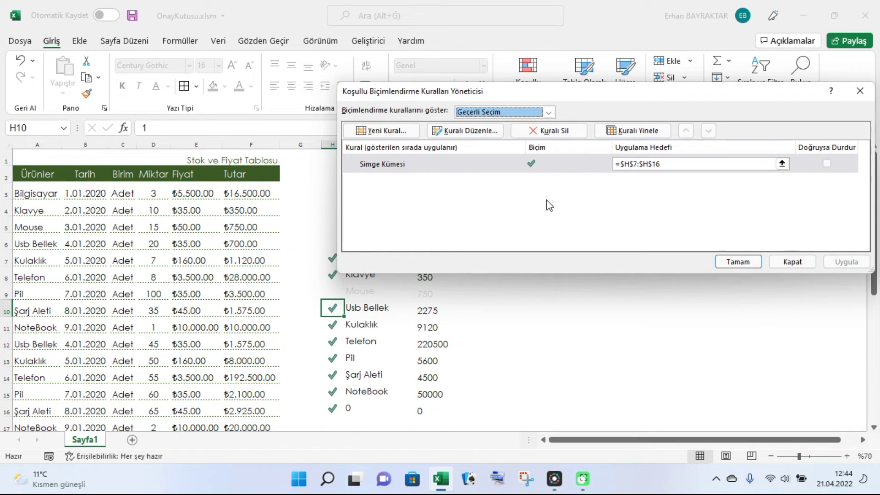
double_click(425, 165)
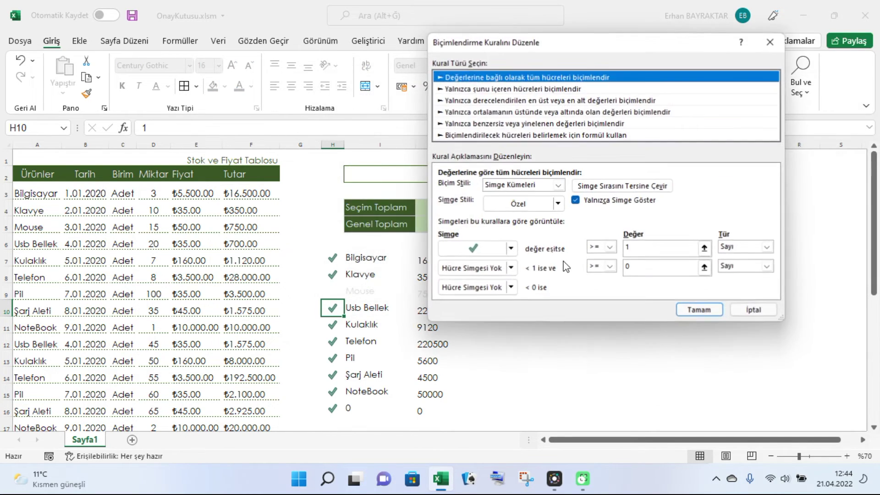
click(753, 309)
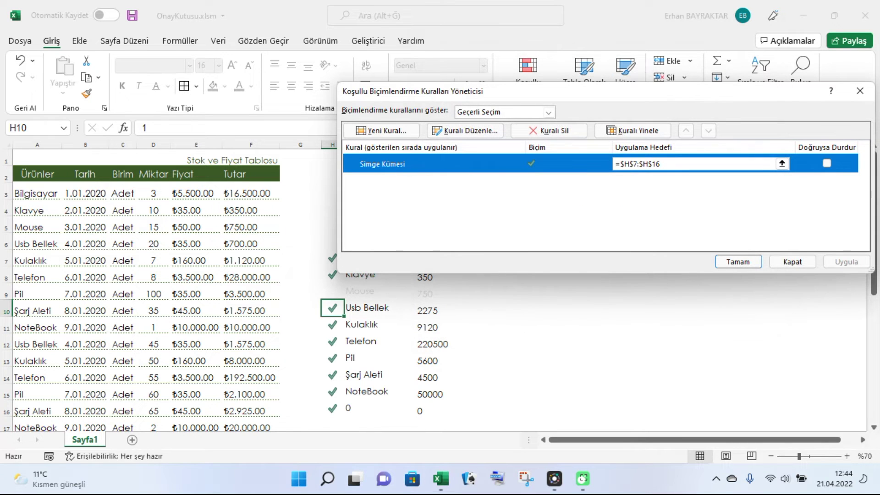
click(792, 261)
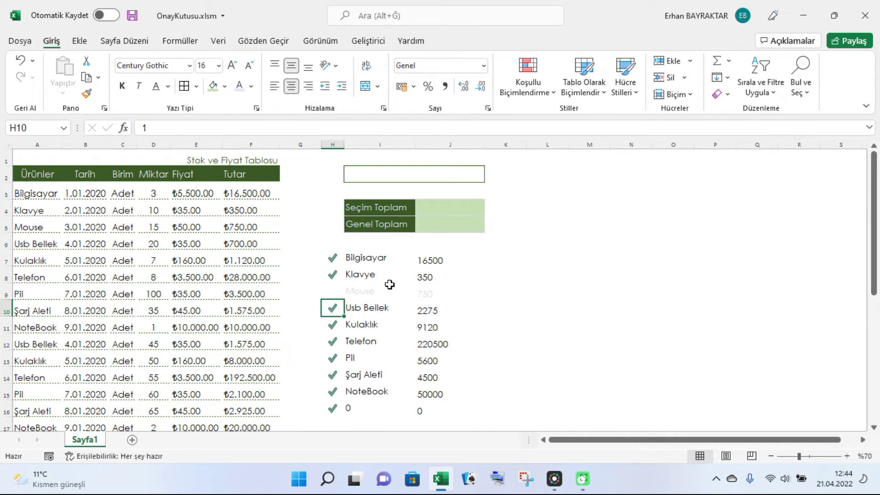
click(367, 258)
mouse_move(377, 256)
mouse_down()
mouse_move(430, 326)
mouse_move(385, 274)
mouse_move(387, 258)
mouse_up()
click(29, 130)
click(30, 130)
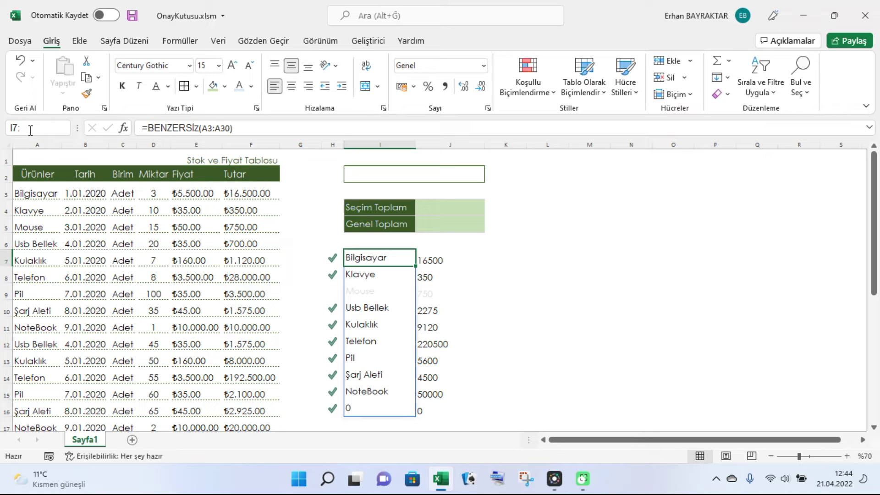
key(Return)
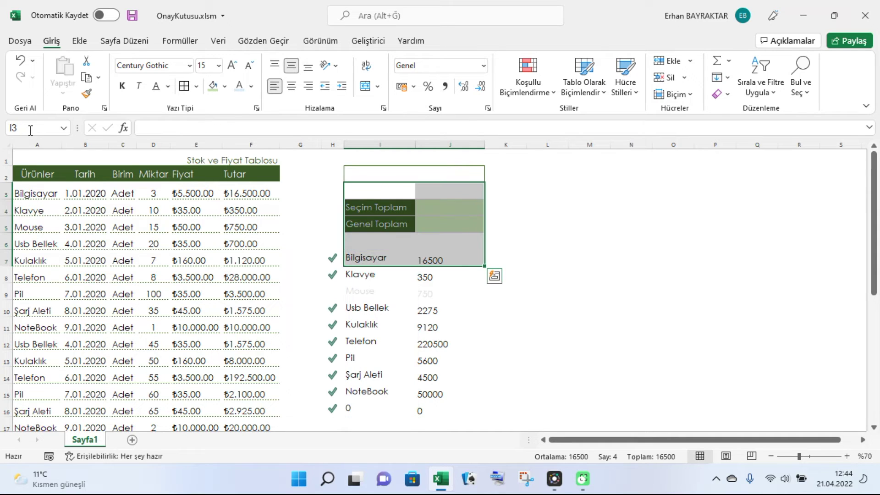
Step: Edit the =$H7=0 rule in Manage Rules to use a new grey font colour
click(575, 289)
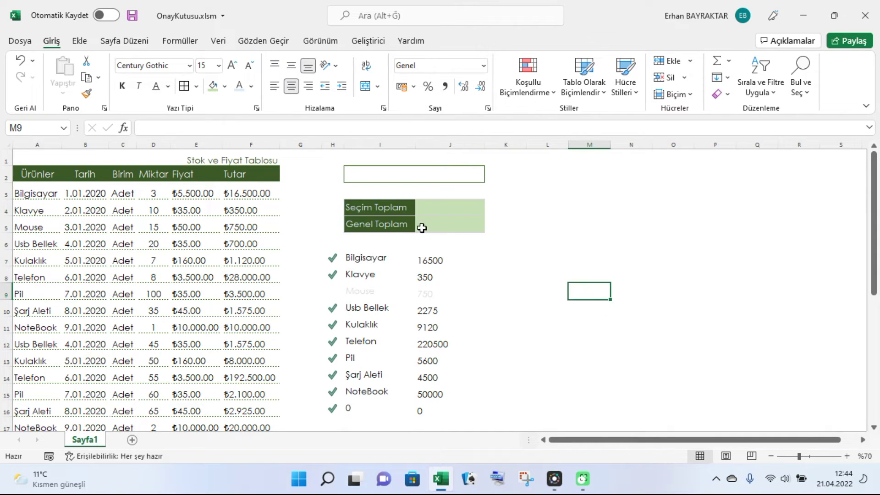
click(384, 258)
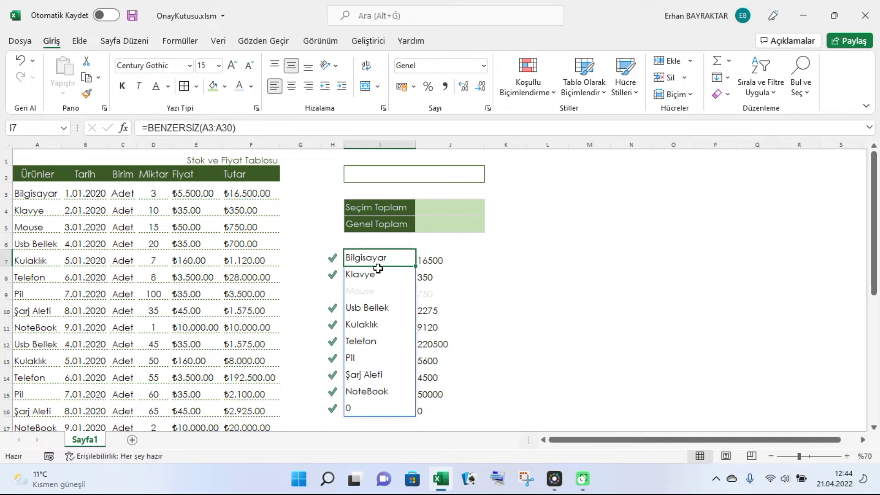
click(532, 96)
click(544, 307)
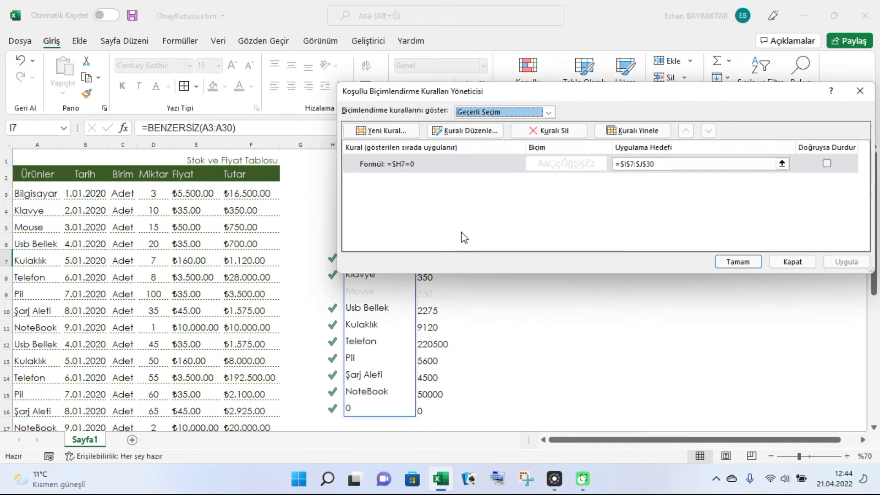
double_click(413, 165)
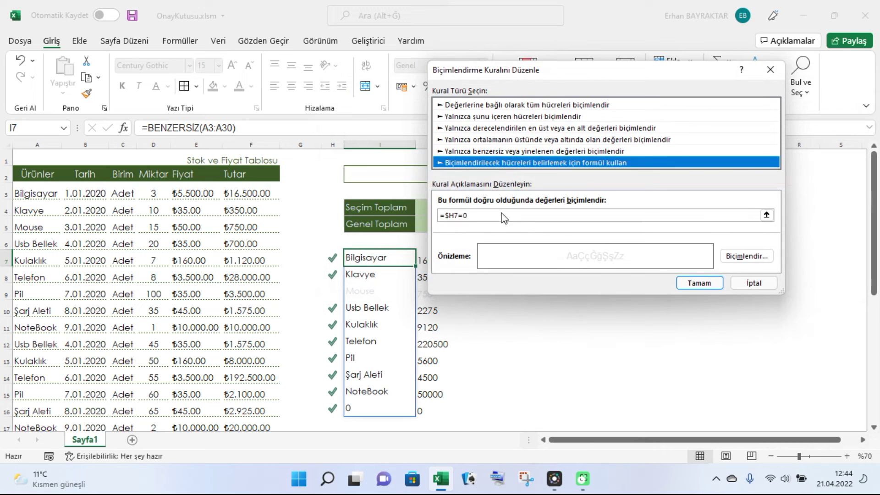
click(746, 256)
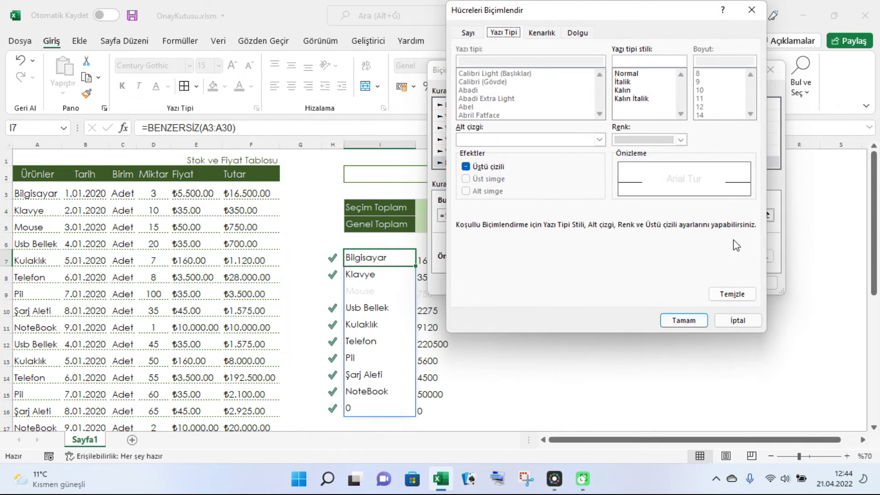
click(681, 140)
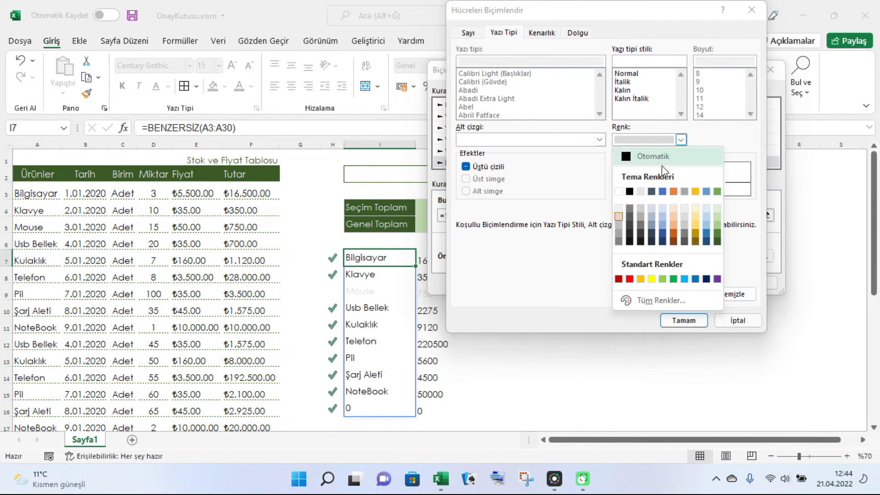
click(618, 230)
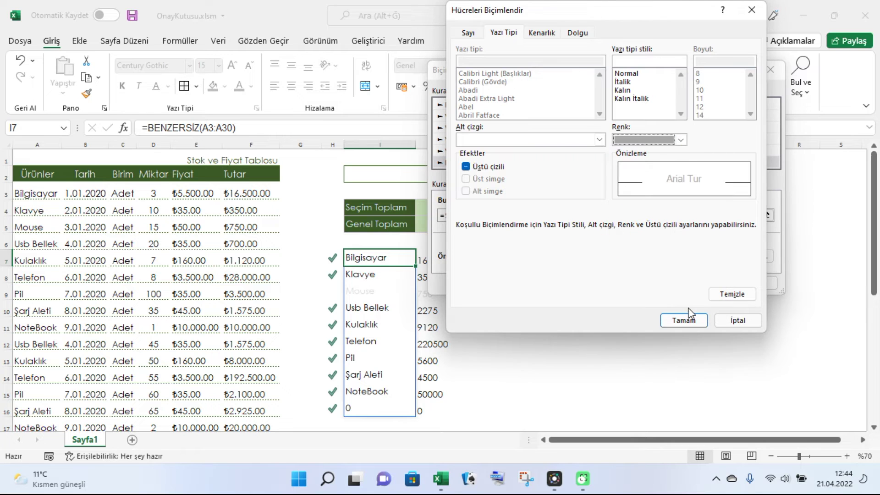
click(697, 322)
click(699, 283)
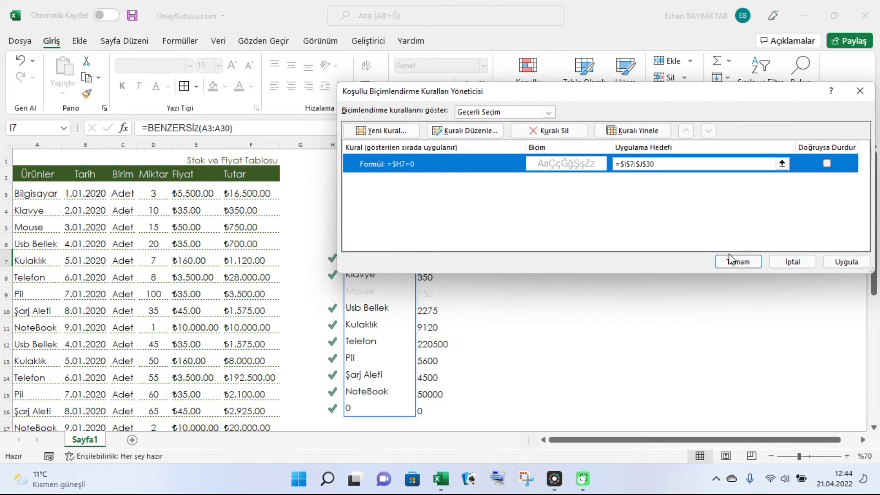
click(733, 262)
click(631, 308)
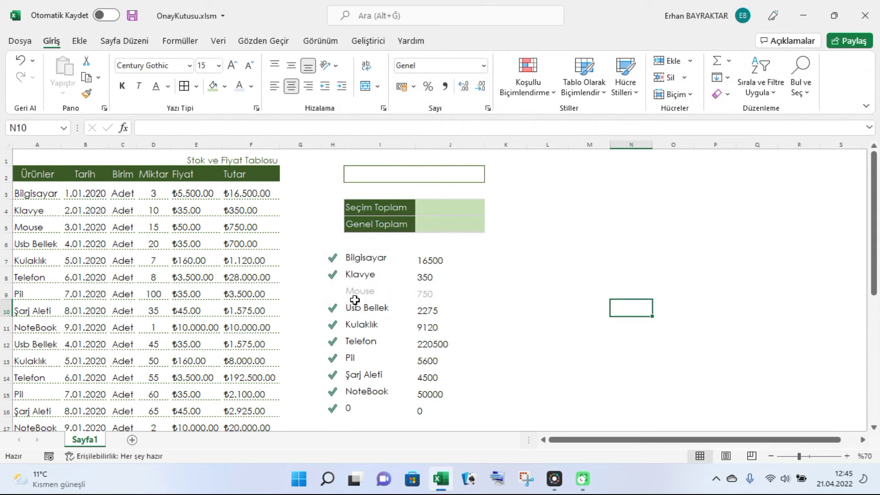
Step: Re-tick Mouse with 1 in H9, and clear the Usb Bellek and Pil ticks
click(333, 311)
click(334, 293)
text(1)
key(Return)
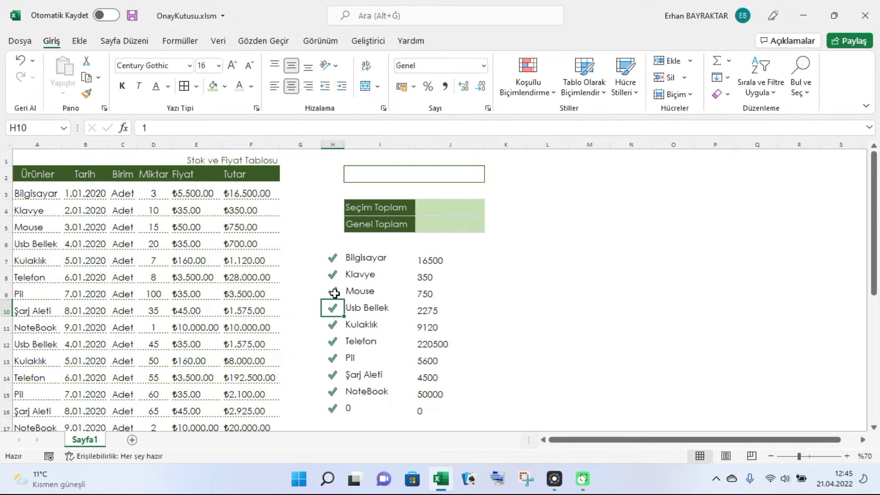
key(Delete)
key(Return)
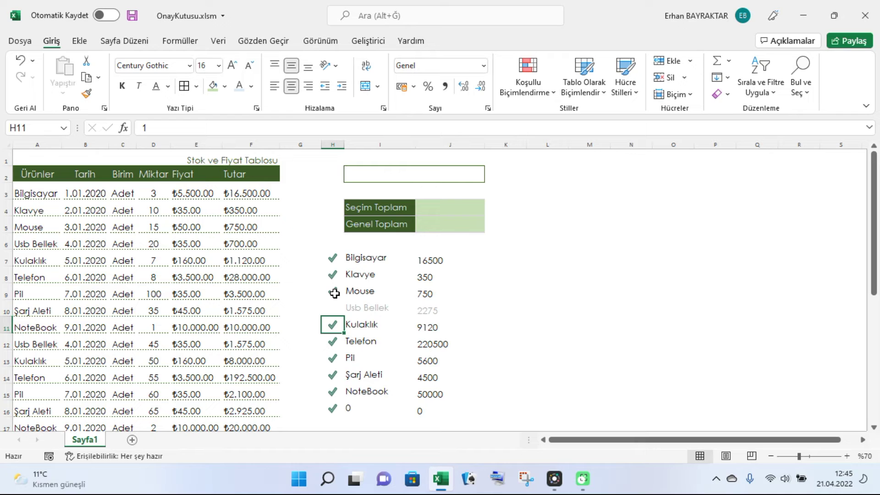
click(332, 311)
click(332, 360)
key(Delete)
Step: Start J4's =ETOPLA formula with the absolute criteria range $H$7:$H$30
click(454, 209)
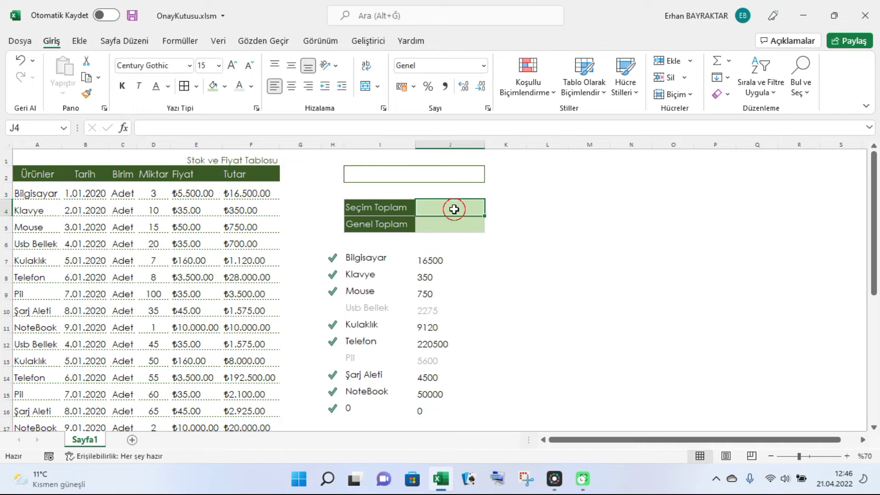
click(475, 258)
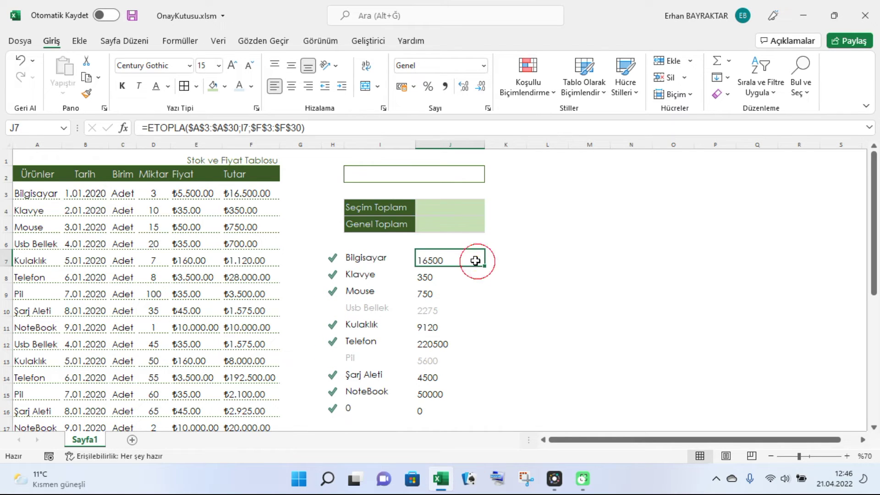
click(436, 208)
text(=)
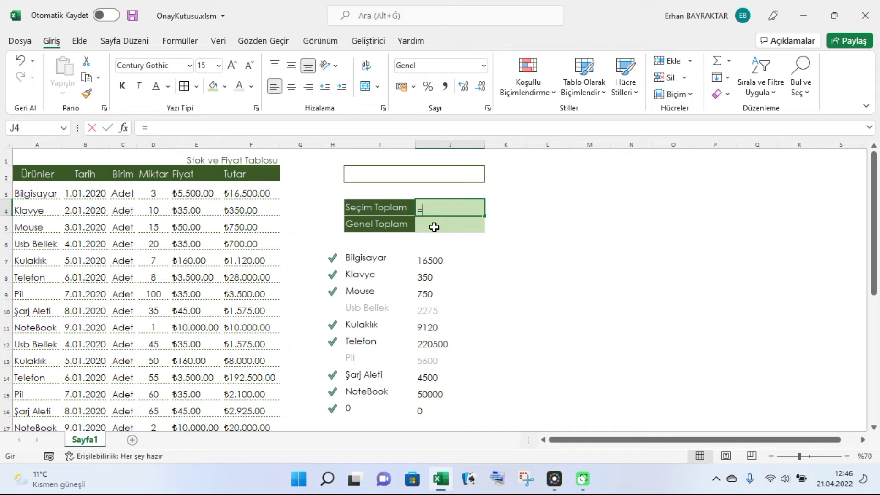
text(etopla()
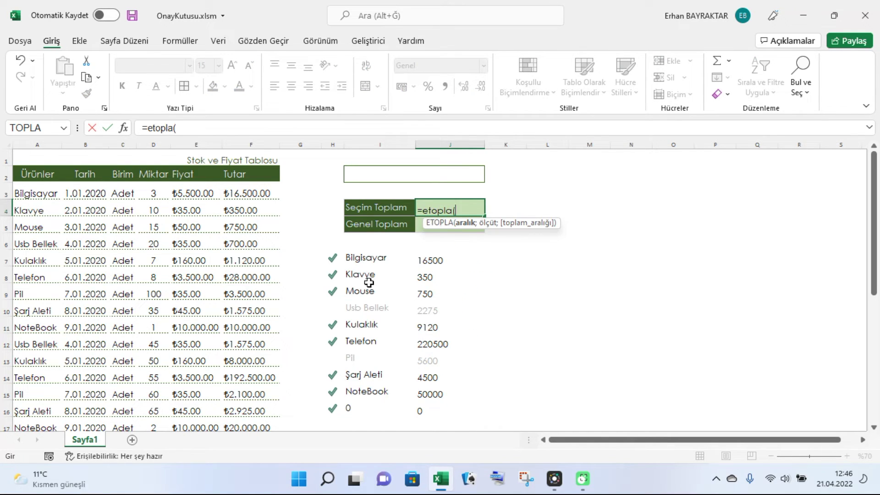
click(332, 257)
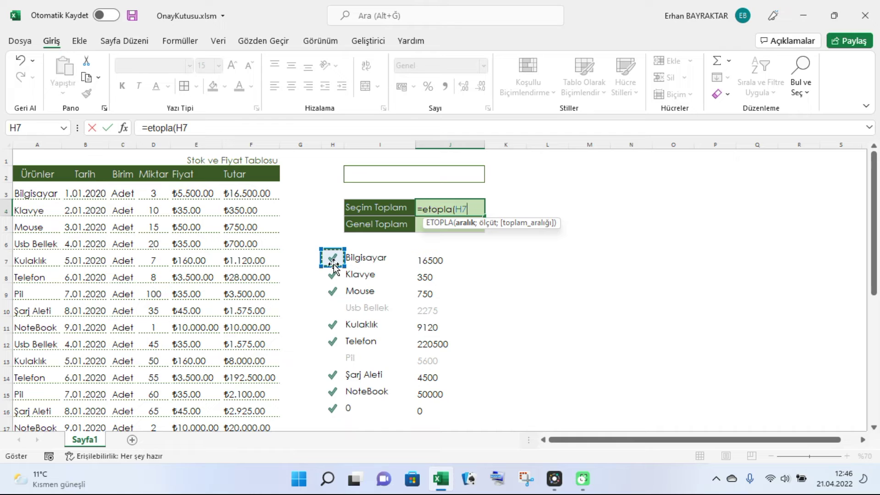
key(F8)
key(BackSpace)
text(30)
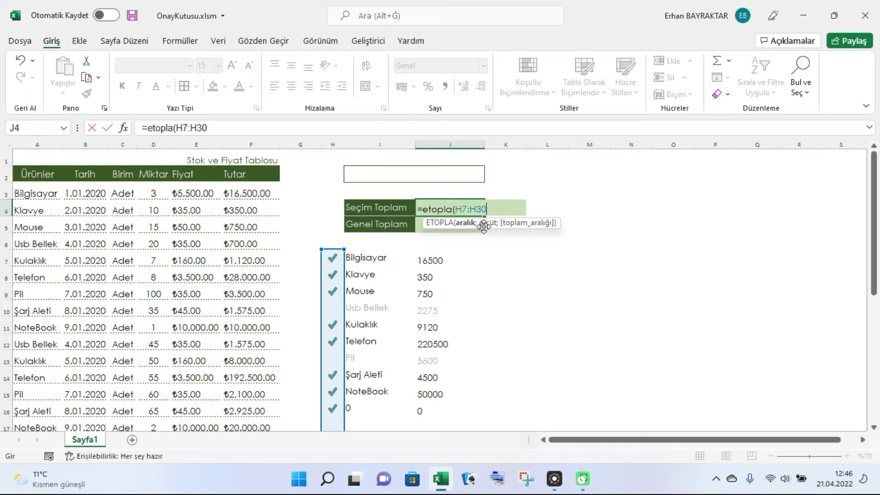
drag(489, 209, 455, 210)
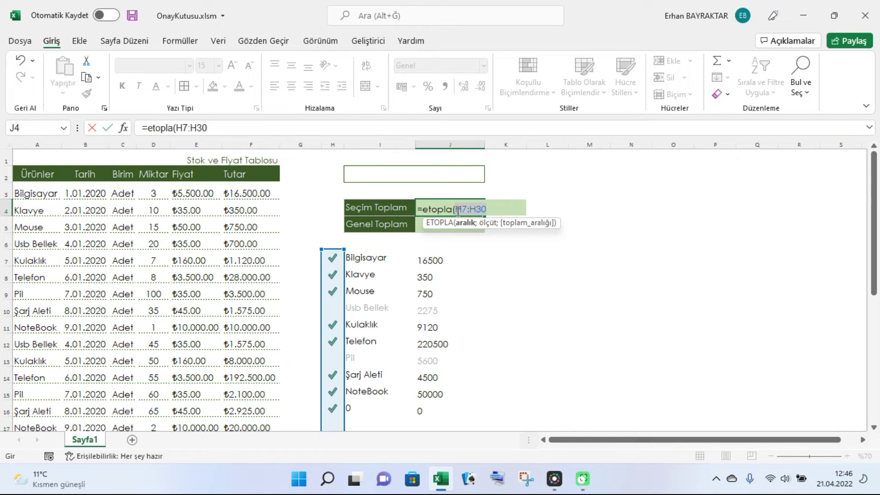
key(F4)
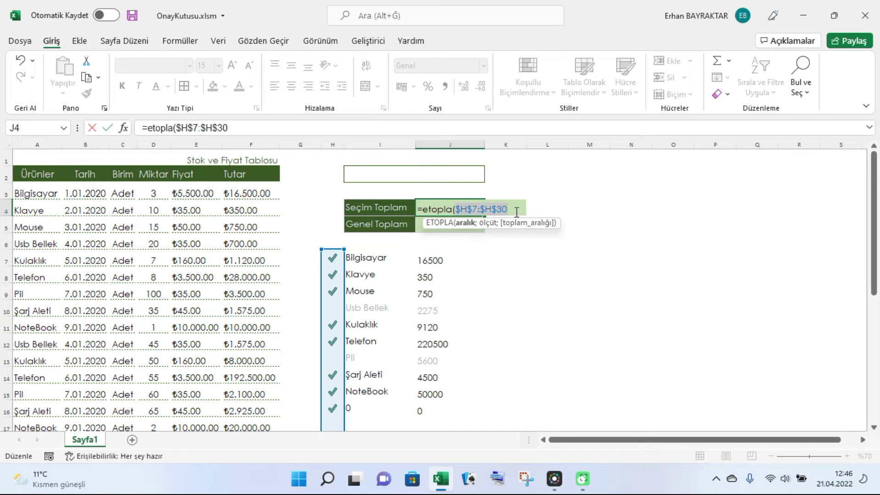
text(;)
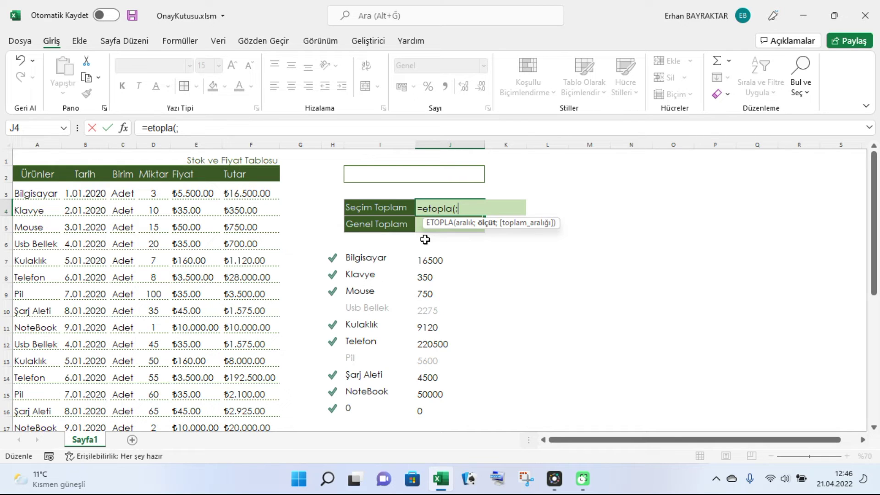
key(ctrl+z)
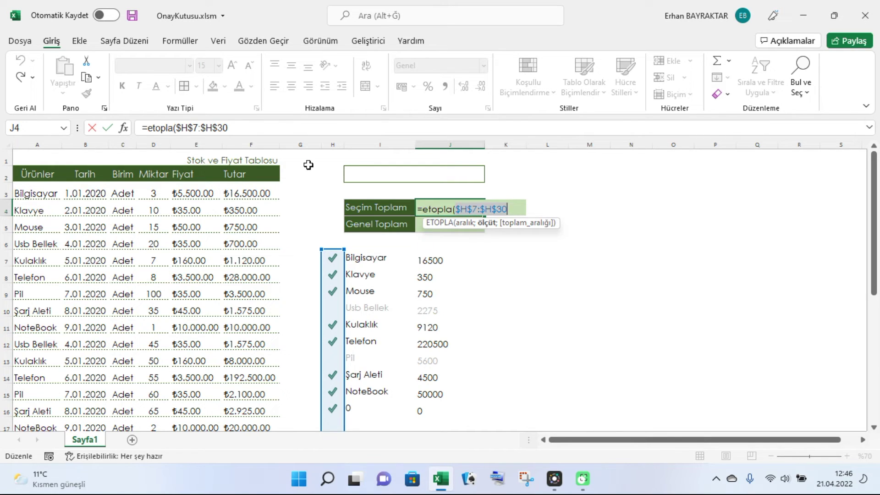
Step: Finish the formula as =ETOPLA($H$7:$H$30;1;$J$7:$J$30) with criterion 1 and absolute sum range
click(268, 128)
text(;1)
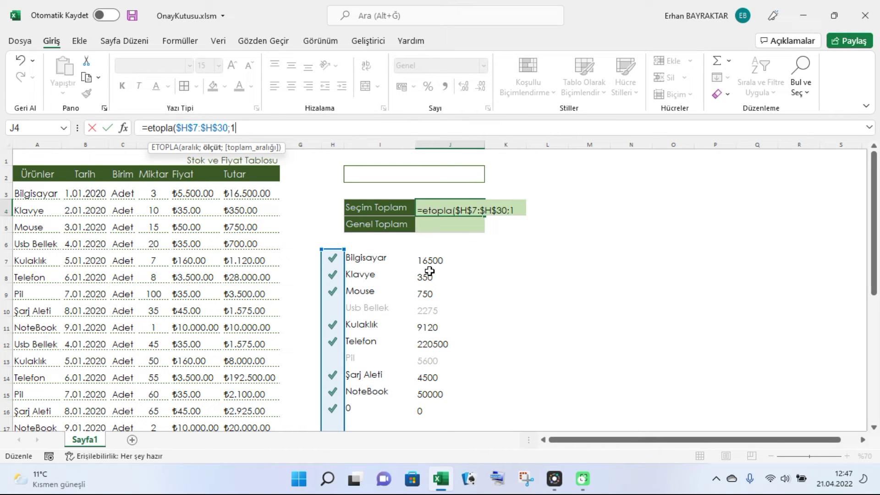
text(;)
click(430, 259)
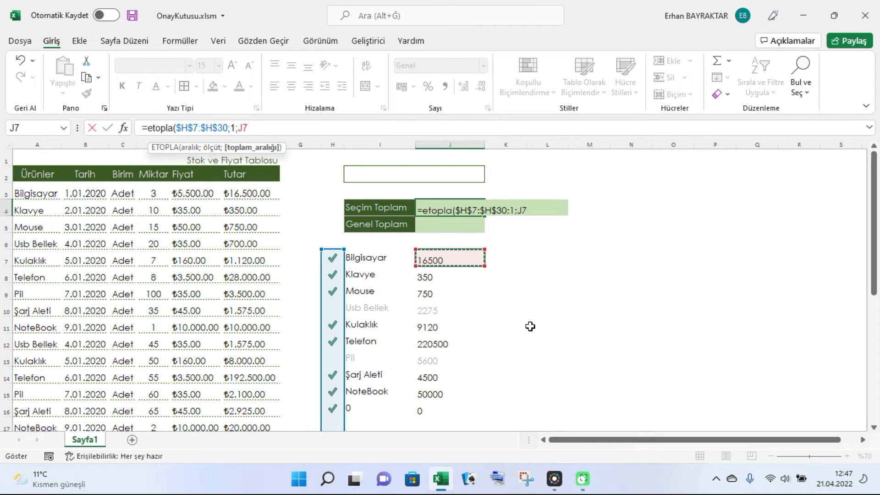
click(529, 210)
text(;j30)
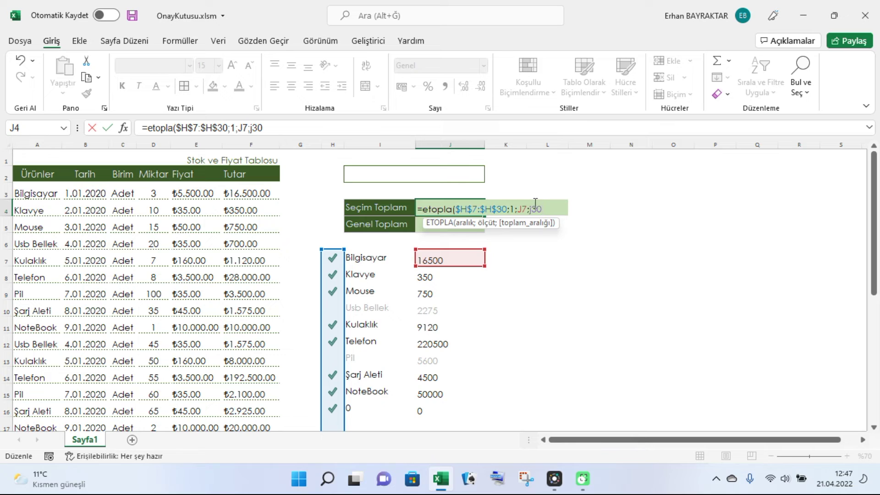
click(530, 210)
key(BackSpace)
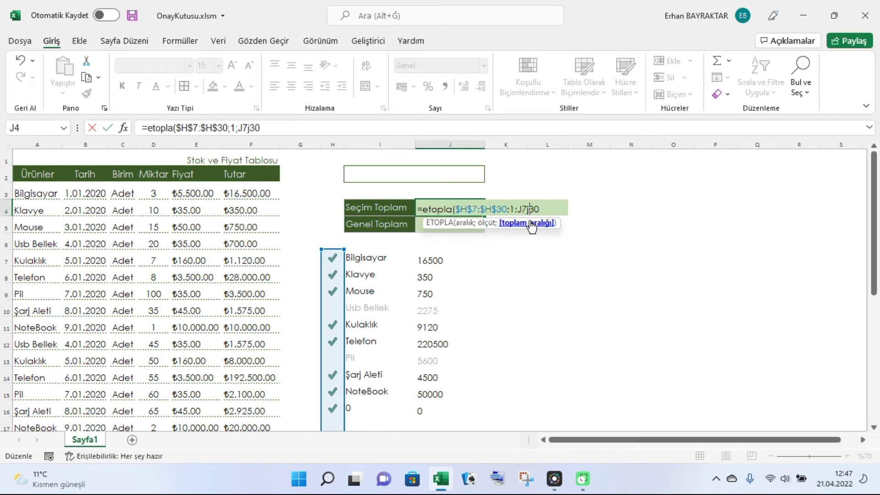
text(:)
click(523, 211)
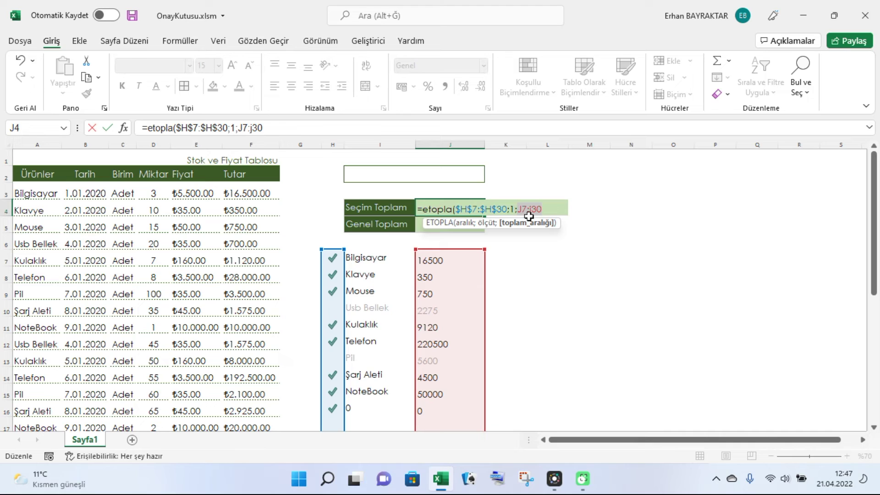
key(F4)
click(326, 134)
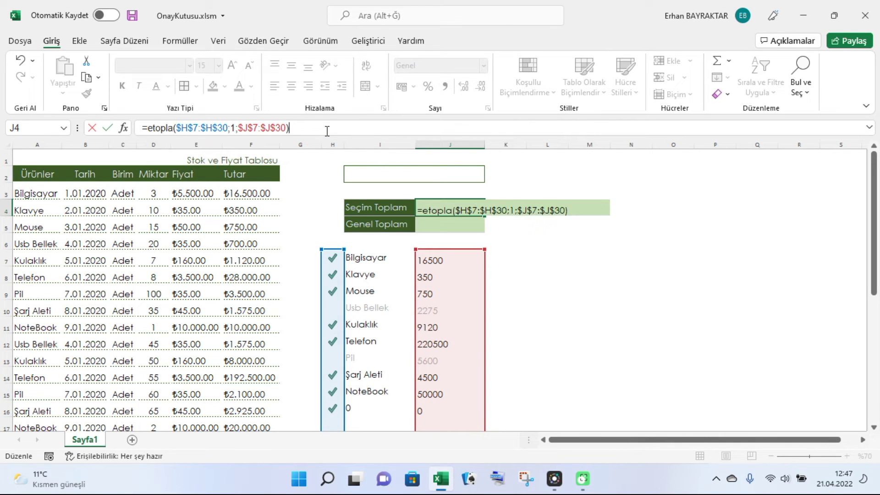
key(Return)
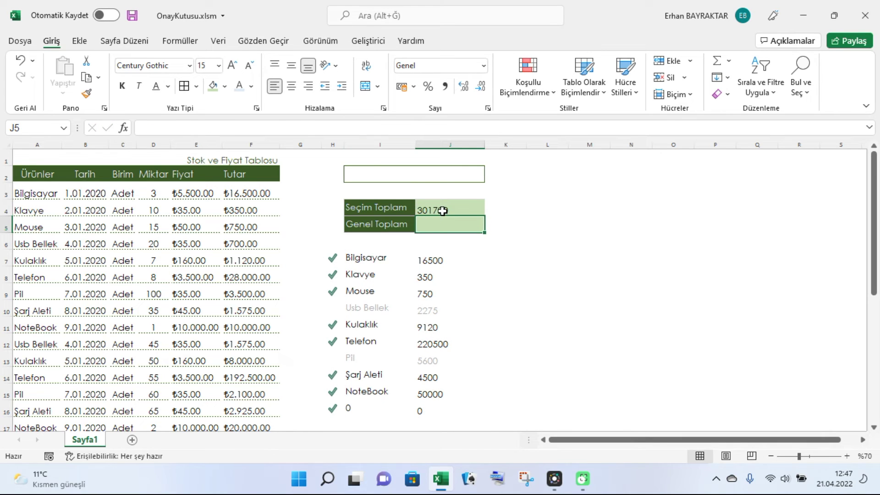
Step: Recheck the Seçim Toplam formula, then untick Telefon by entering 0 in H12
double_click(440, 209)
key(Return)
click(332, 347)
text(0)
key(Return)
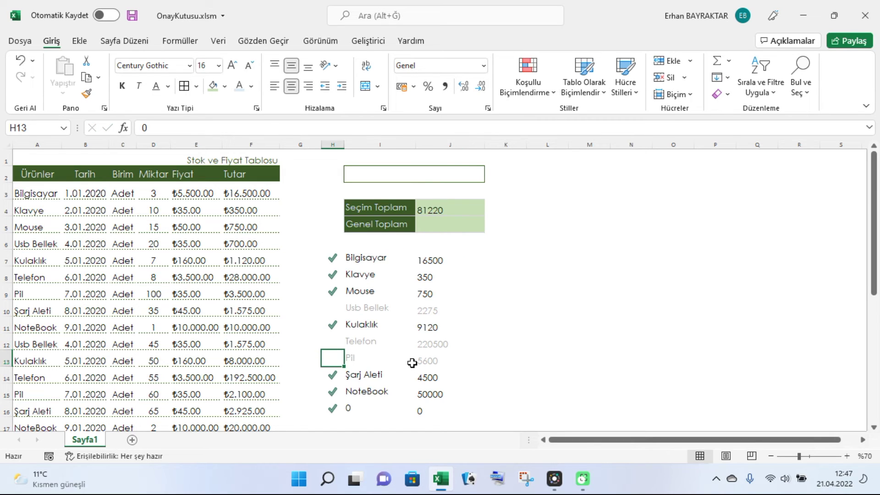
Step: Enter =TOPLA($J$7:$J$30) in Genel Toplam cell J5, giving 309595
click(449, 226)
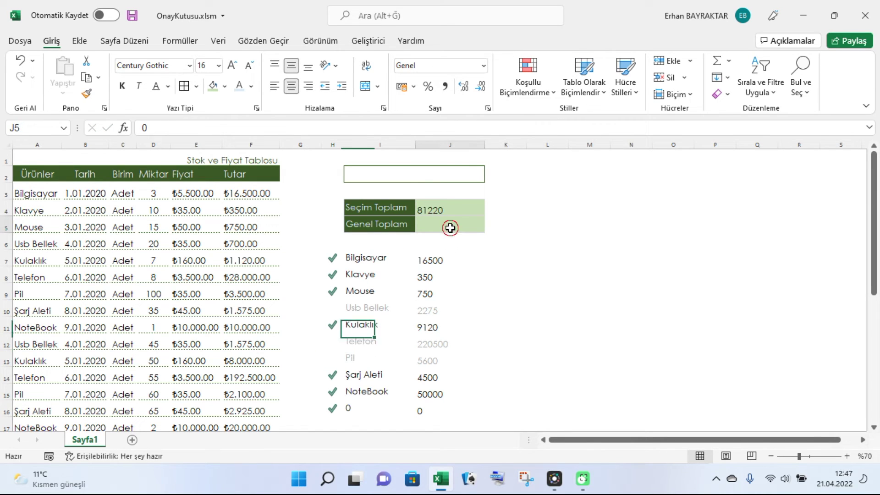
text(=)
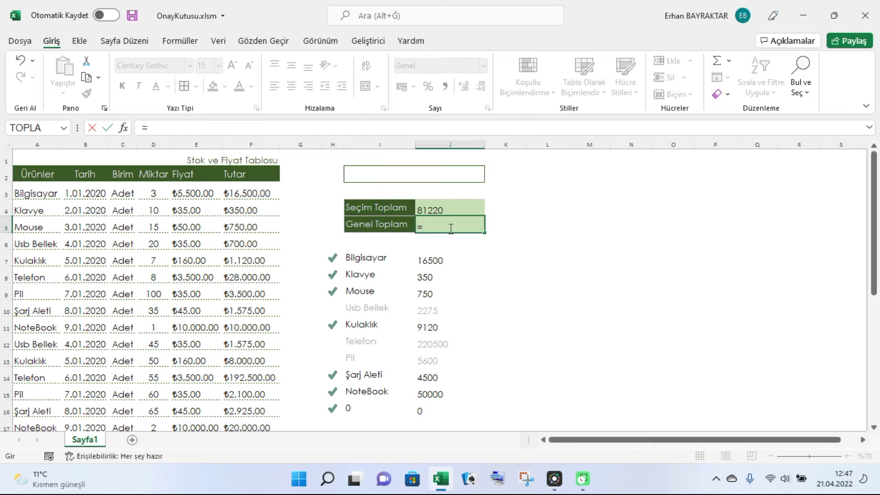
text(toplam)
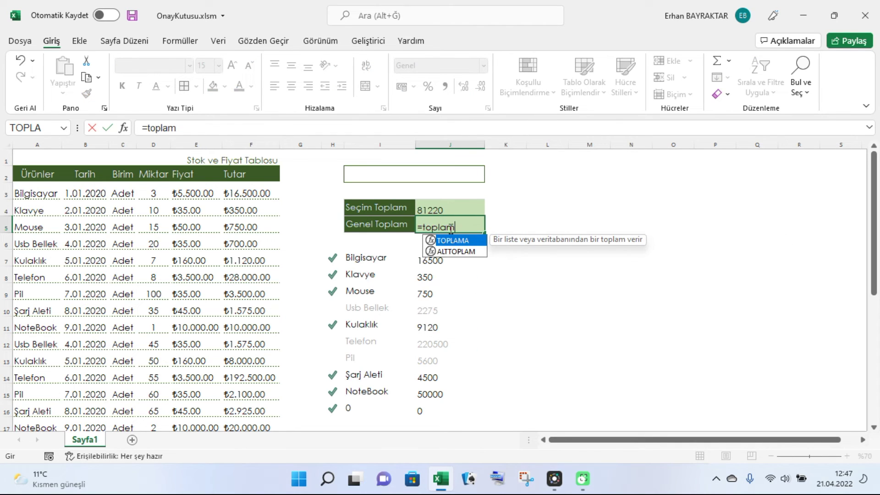
text(()
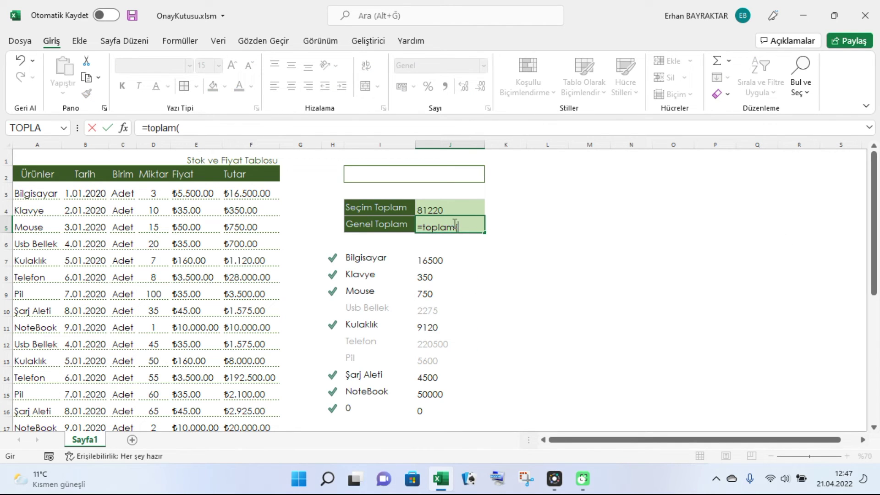
key(BackSpace)
key(BackSpace)
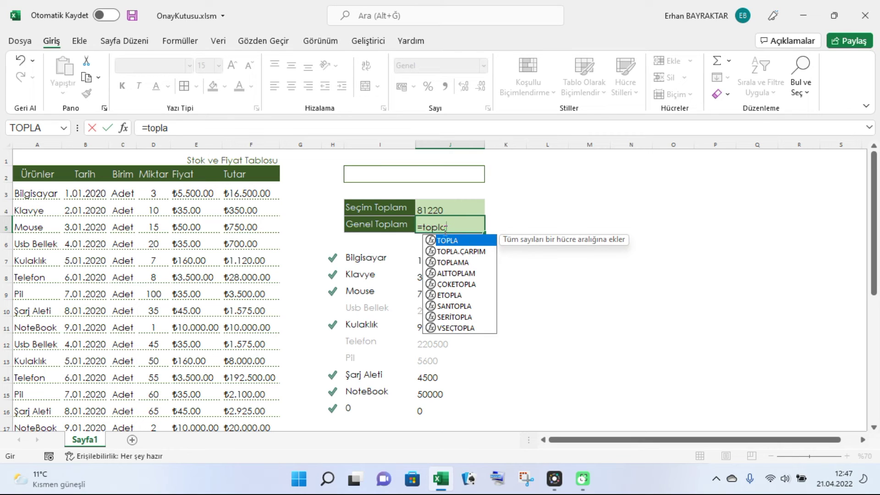
text(()
click(432, 261)
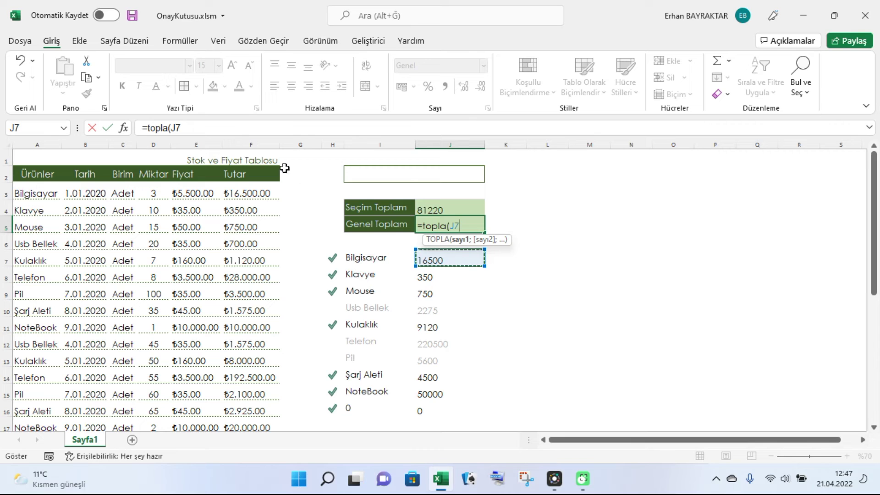
click(220, 128)
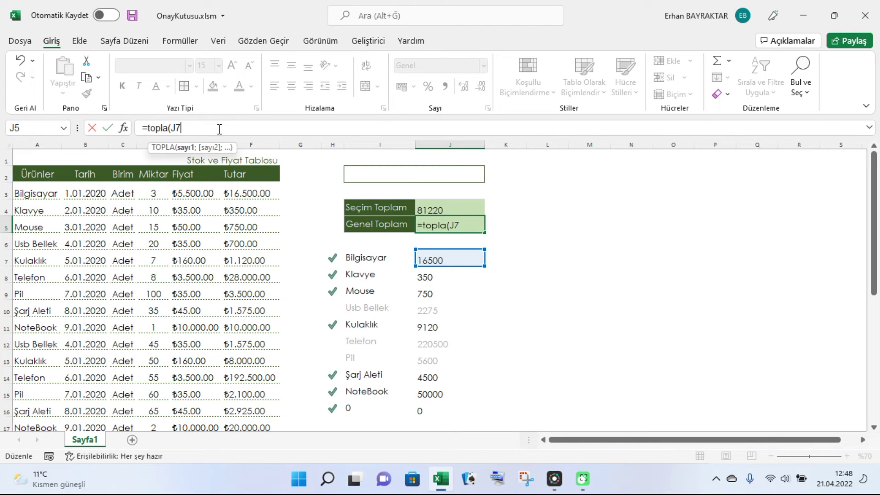
text(:)
text(j30)
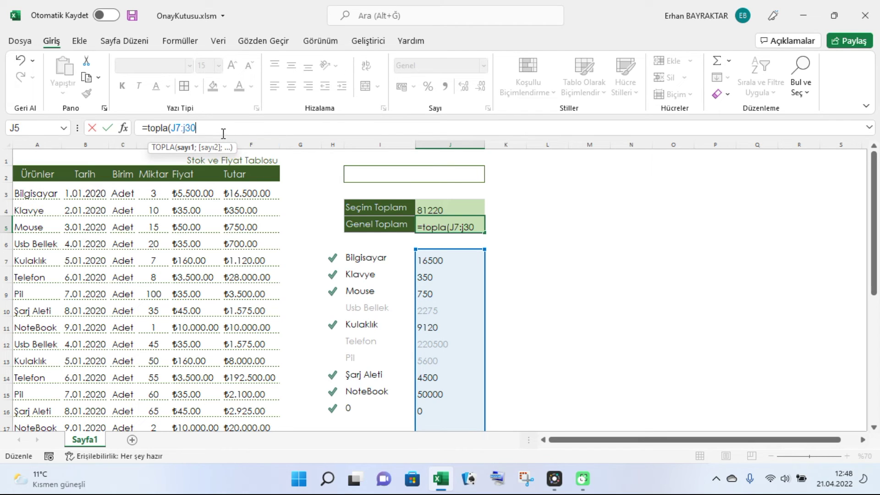
drag(221, 132, 175, 132)
key(F4)
click(227, 128)
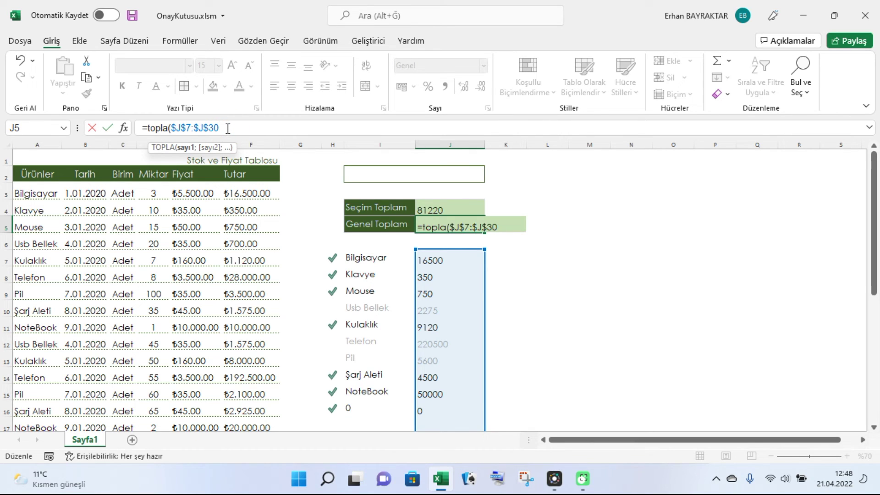
text())
key(Return)
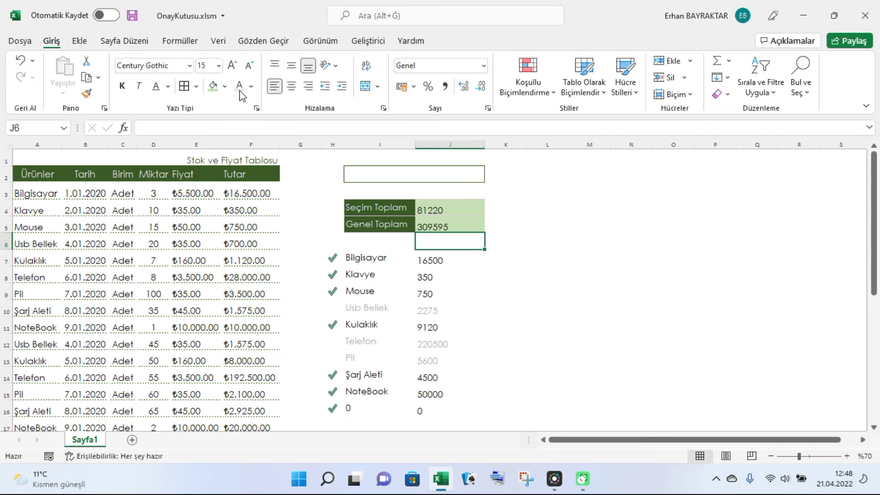
Step: Review the Genel Toplam and Seçim Toplam formulas
click(586, 273)
click(448, 223)
click(448, 210)
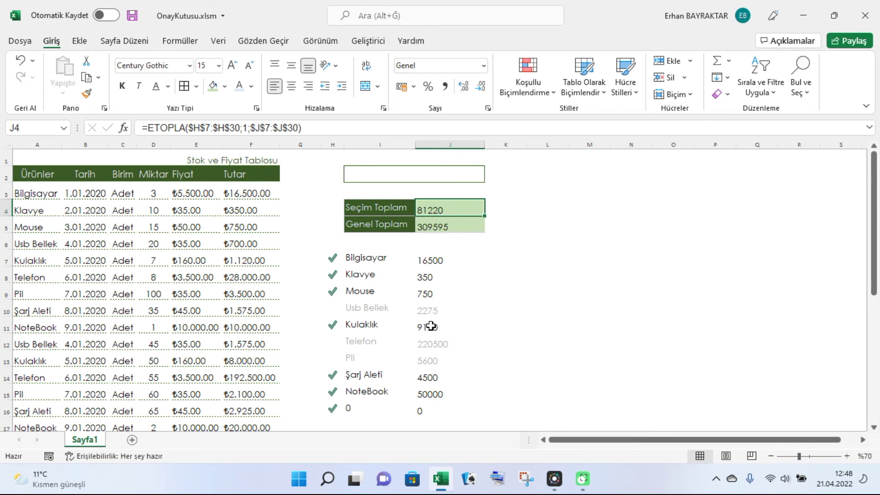
click(334, 306)
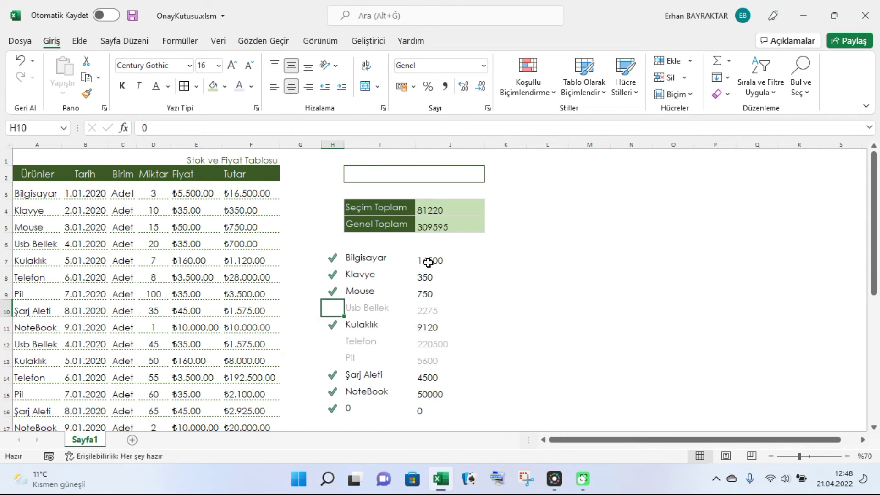
Step: Give column J the Finansal ₺ accounting format and widen it slightly
click(452, 222)
click(450, 145)
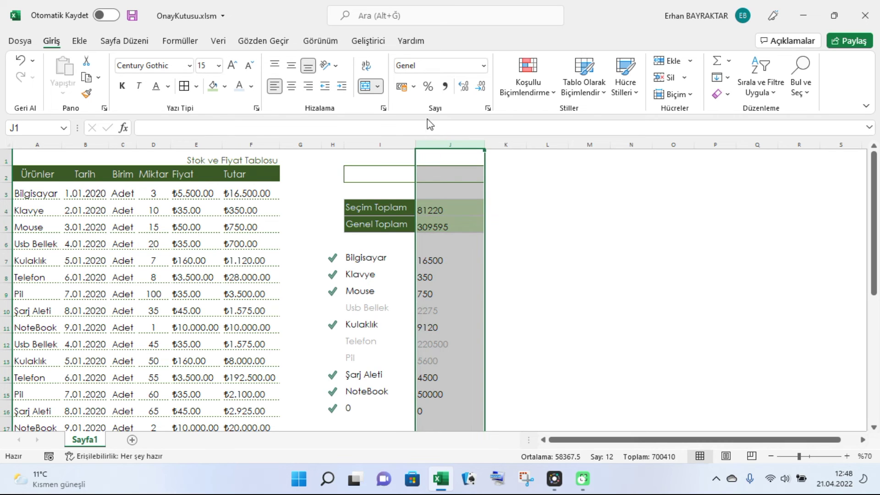
click(484, 66)
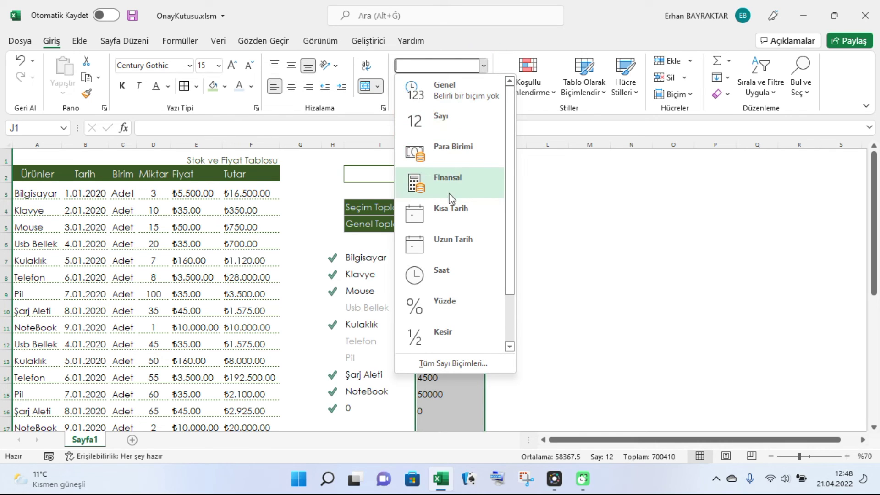
click(450, 180)
click(596, 287)
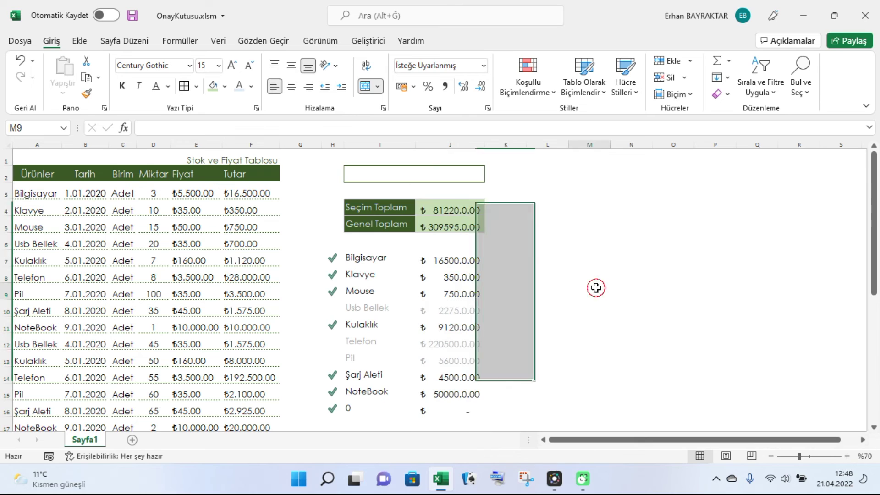
click(502, 251)
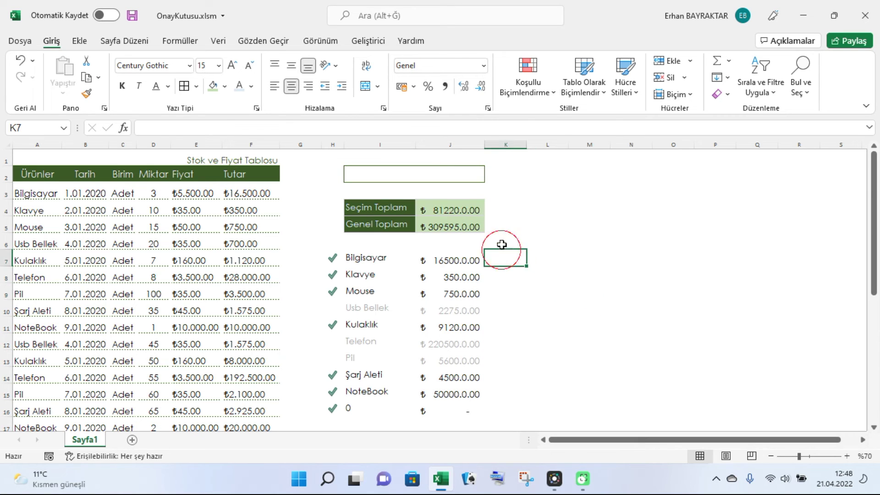
click(451, 210)
click(449, 144)
drag(485, 147, 488, 149)
click(555, 223)
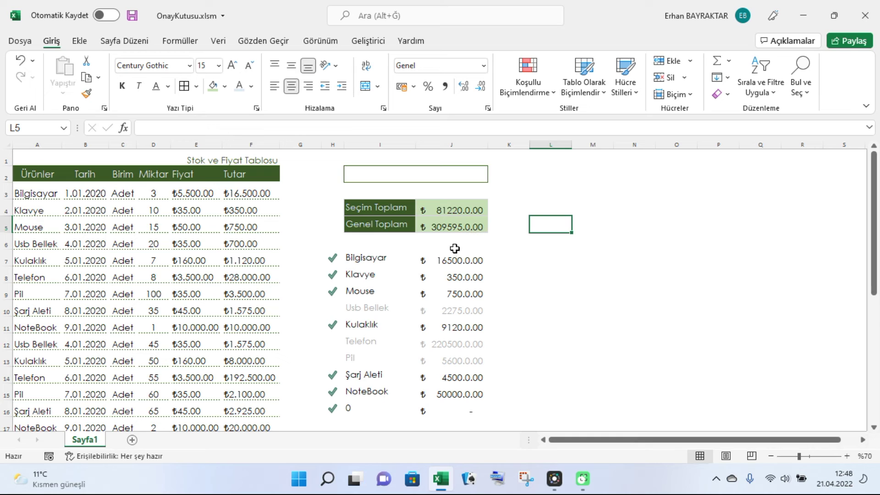
Step: Tick Usb Bellek with 1 in H10, raising Seçim Toplam to 83495
click(327, 318)
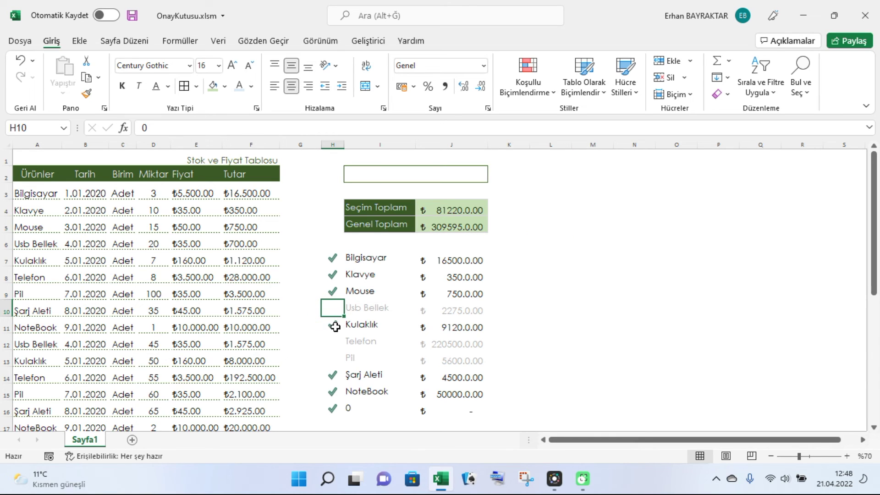
text(1)
key(Return)
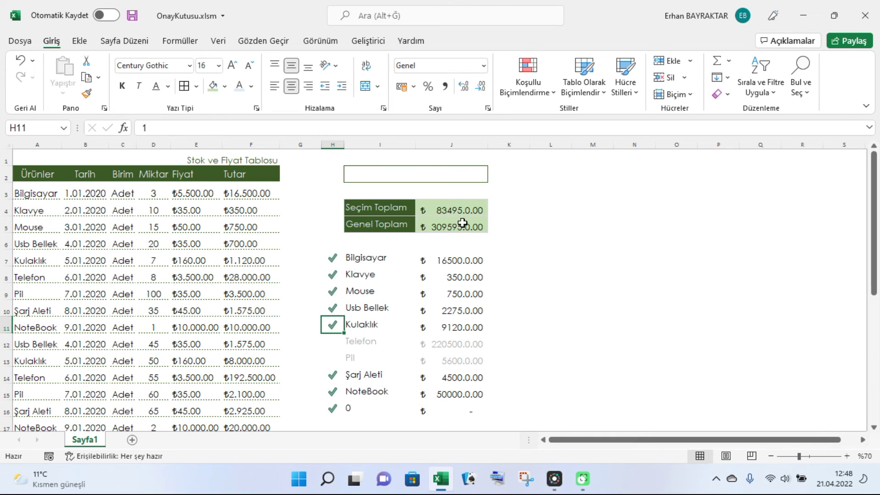
click(464, 214)
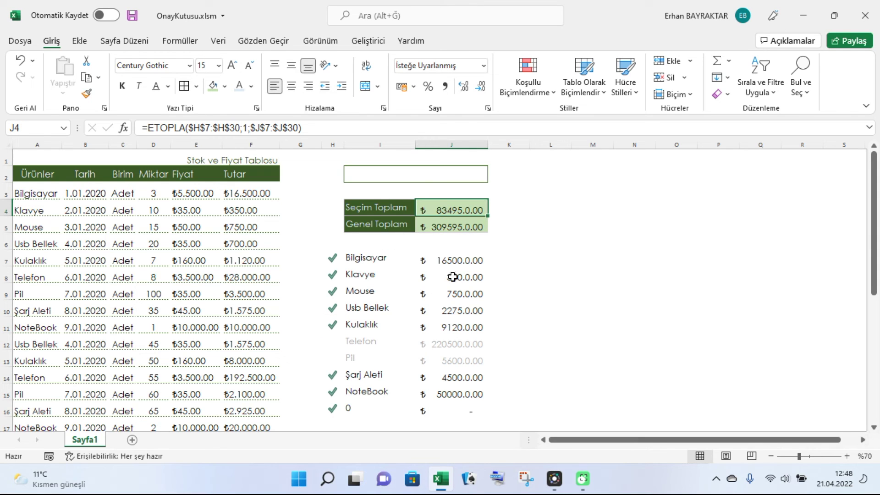
click(409, 174)
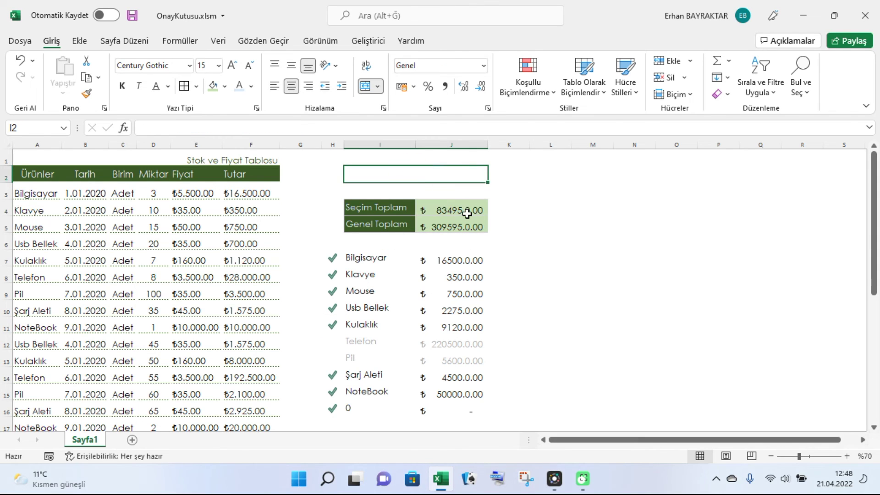
Step: Enter =J4/J5 in merged cell I2, showing the ratio 0.269691048
text(=)
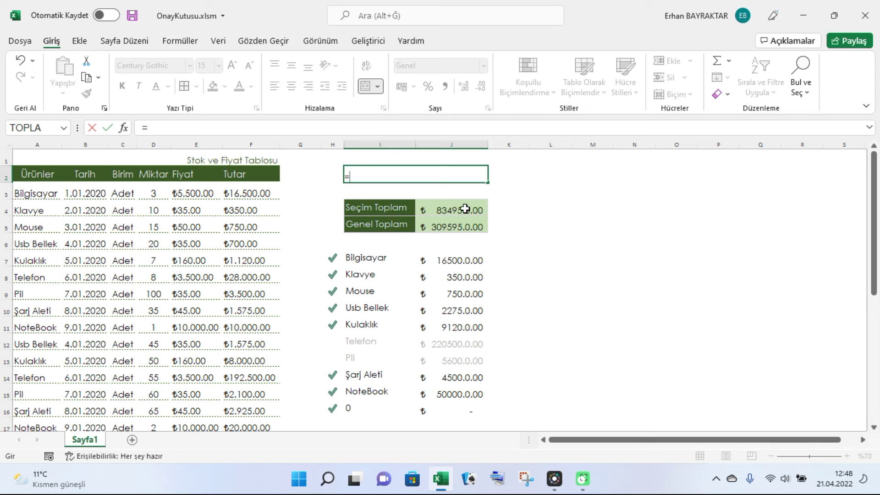
click(461, 209)
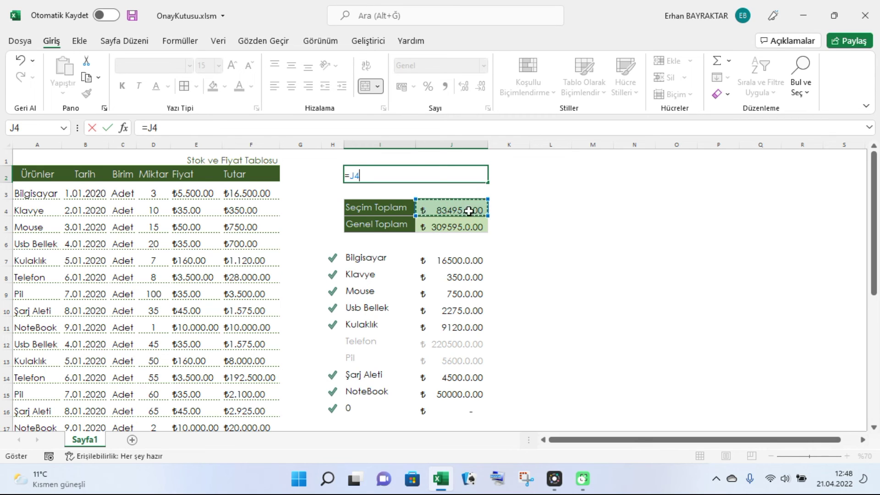
text(/)
click(466, 228)
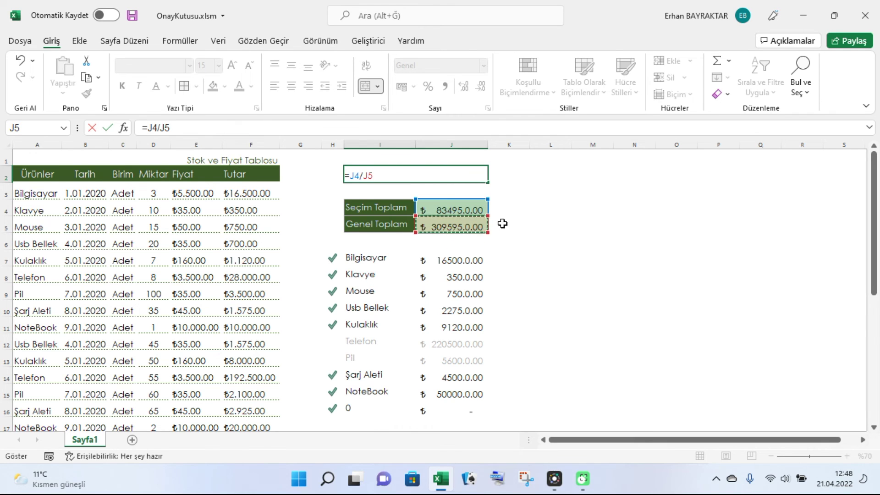
key(Return)
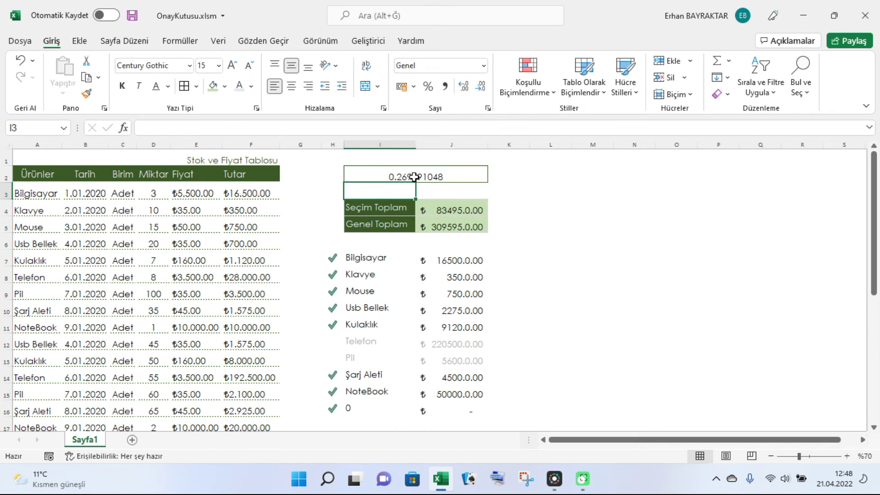
click(413, 177)
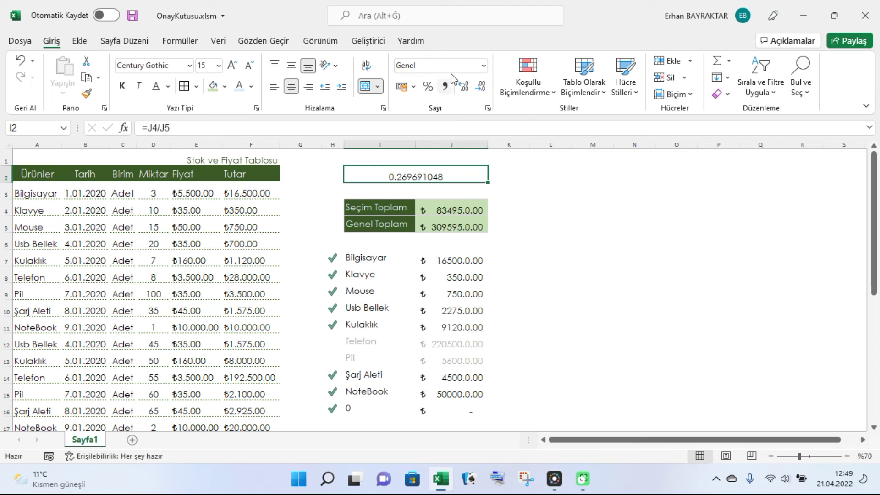
click(483, 65)
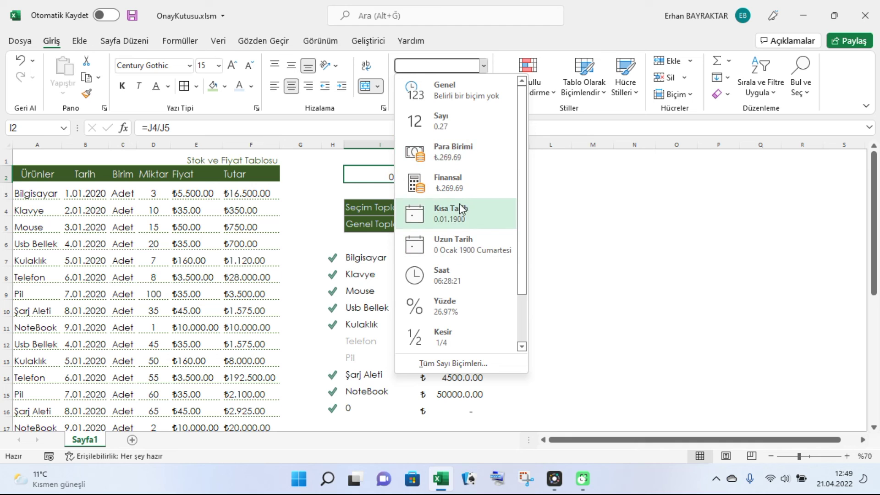
Step: Format I2 as a Yüzde percentage showing 26.97%, right-aligned instead of centred
click(447, 306)
click(527, 257)
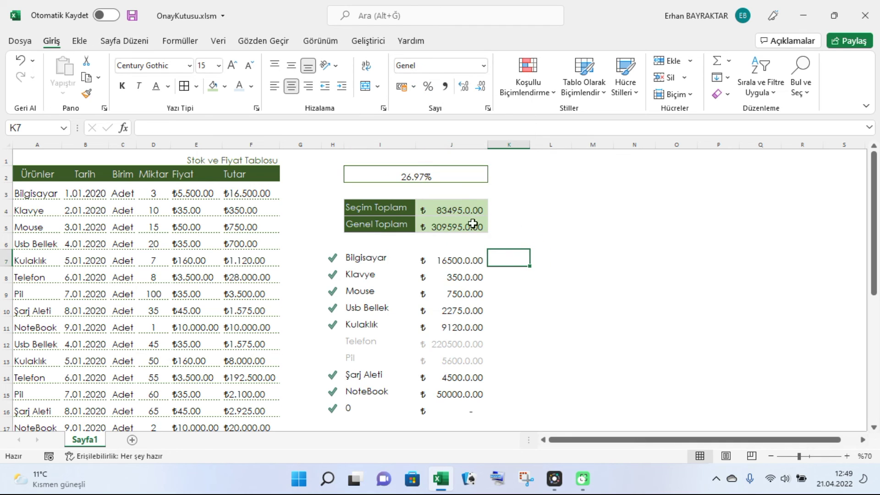
click(448, 174)
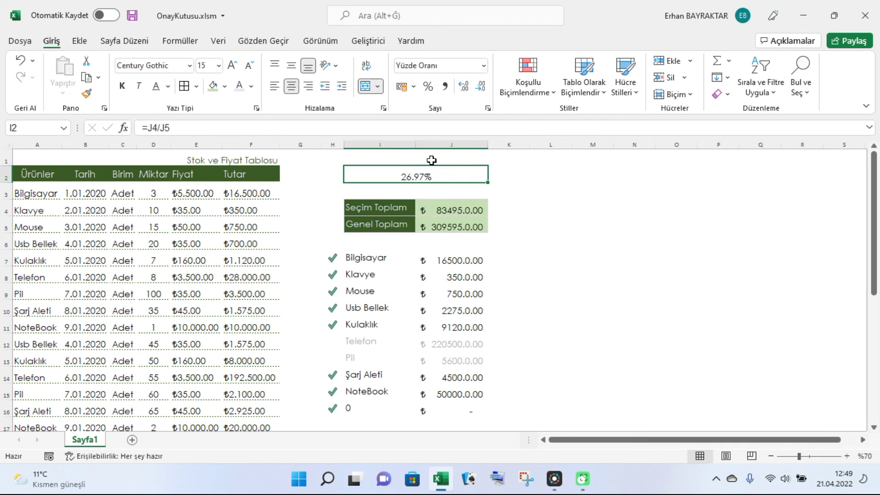
click(294, 67)
click(550, 229)
click(604, 241)
click(443, 174)
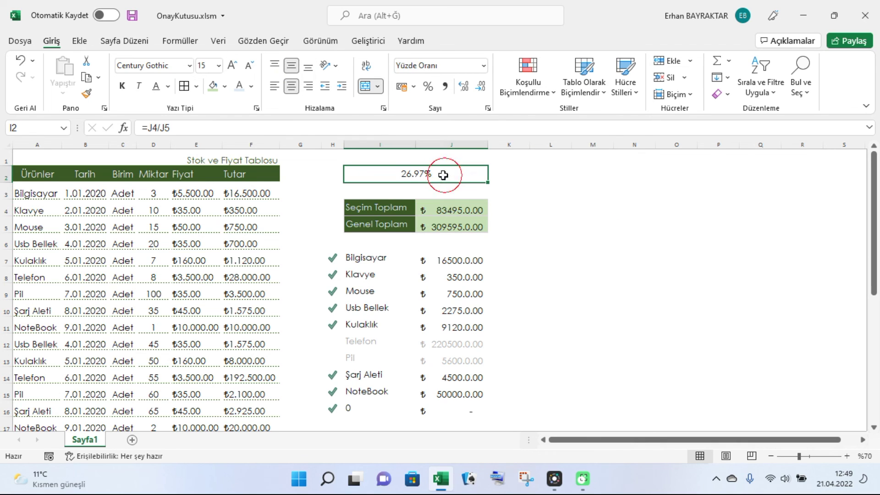
click(288, 87)
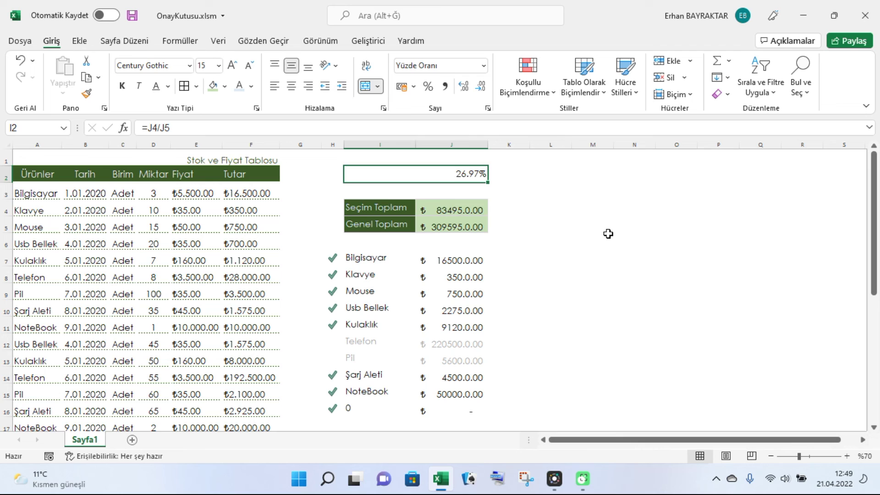
click(601, 219)
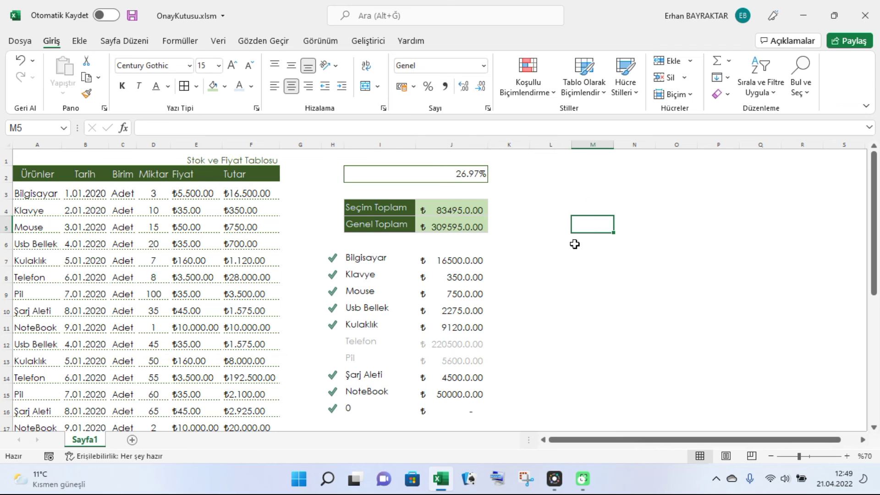
click(401, 177)
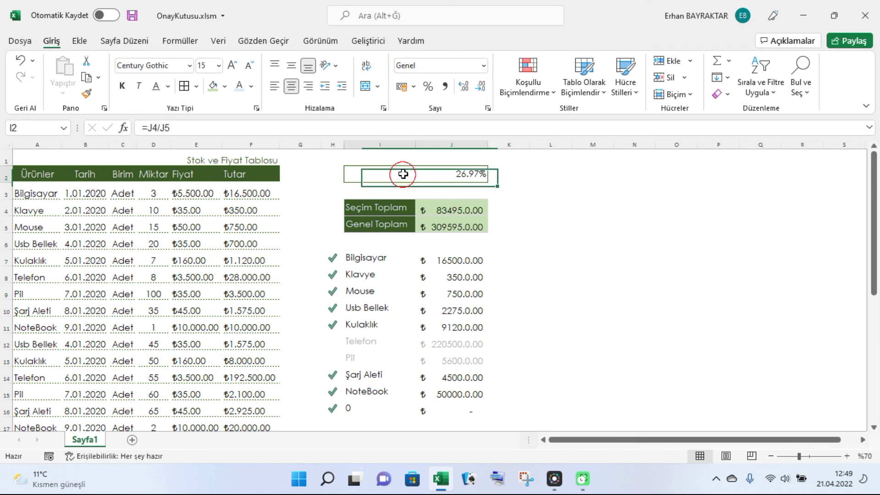
Step: Apply a blue gradient data bar to cell I2
click(531, 94)
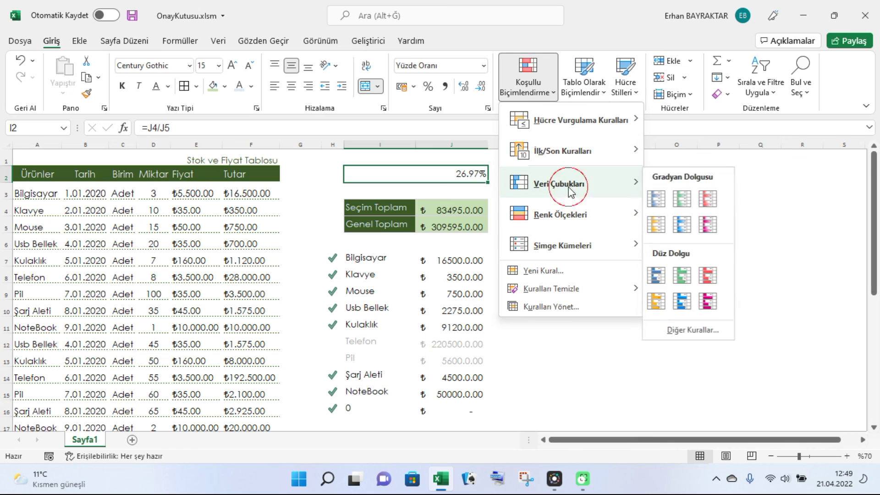
mouse_move(559, 183)
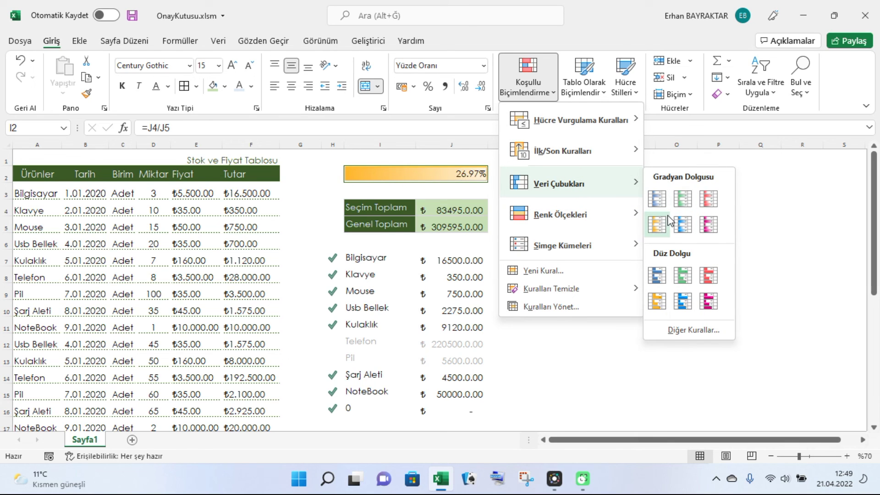
click(651, 201)
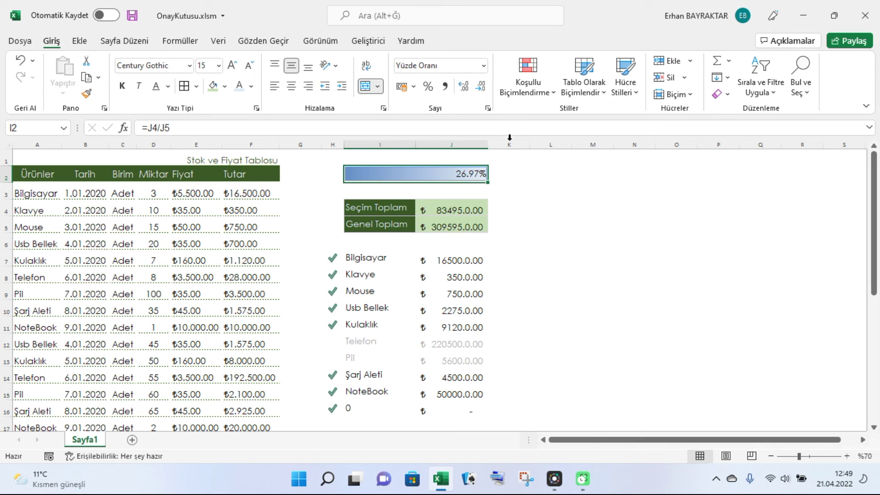
click(524, 98)
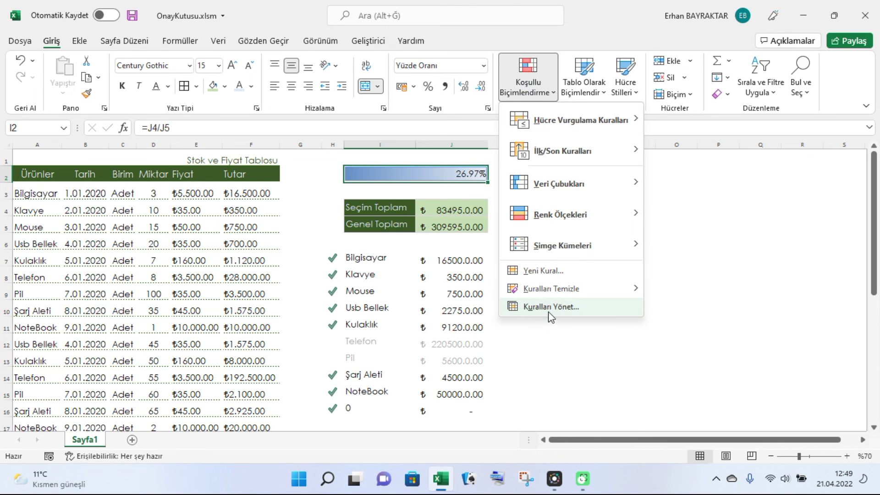
click(546, 310)
double_click(429, 173)
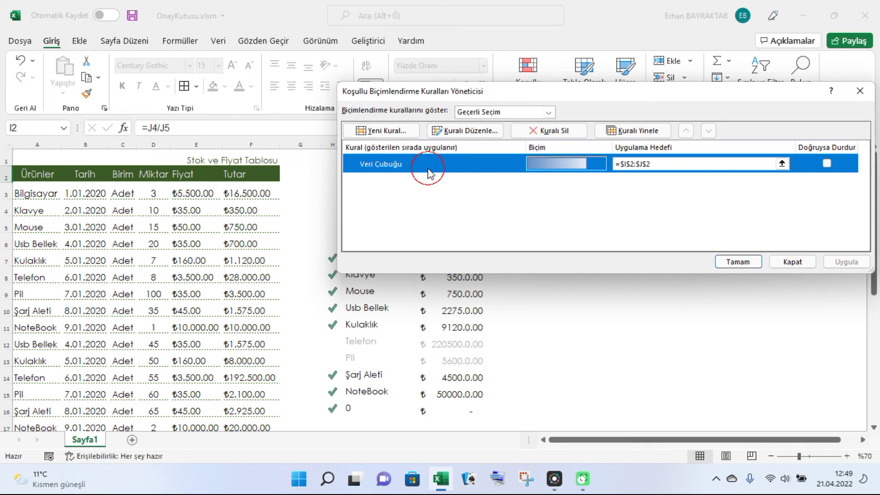
Step: Scale the data bar with Number minimum 0 and Number maximum %100
click(509, 198)
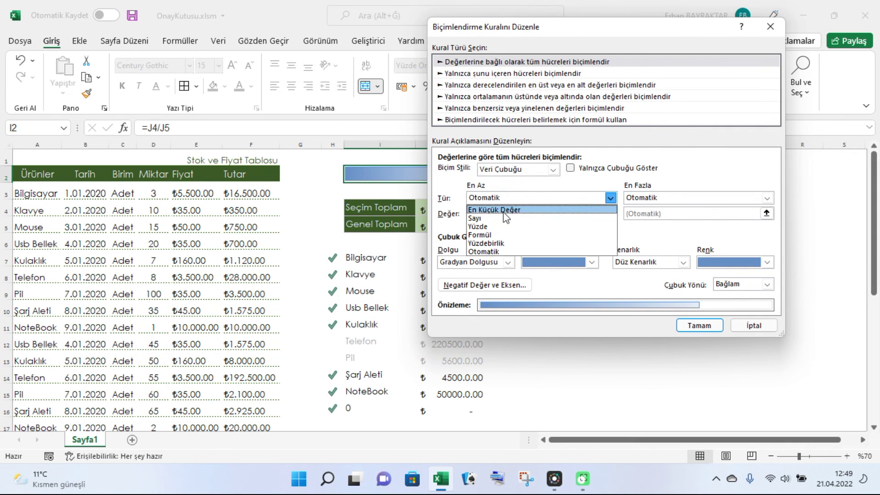
click(492, 220)
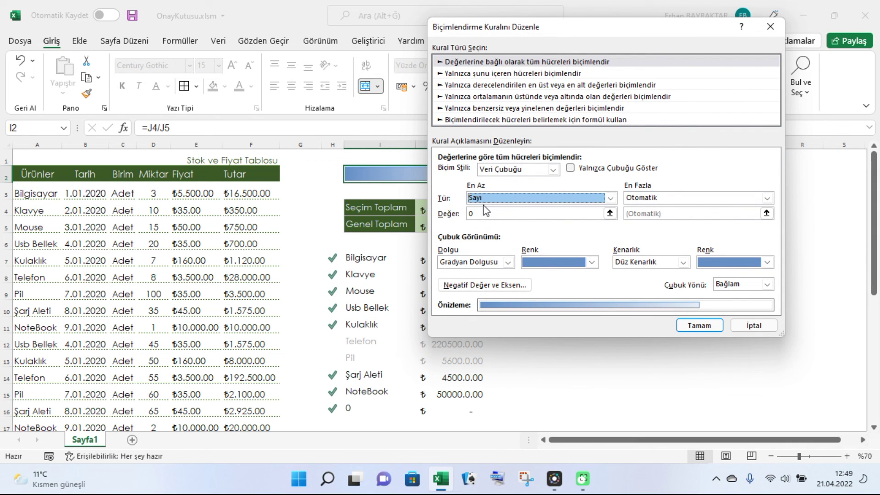
click(676, 198)
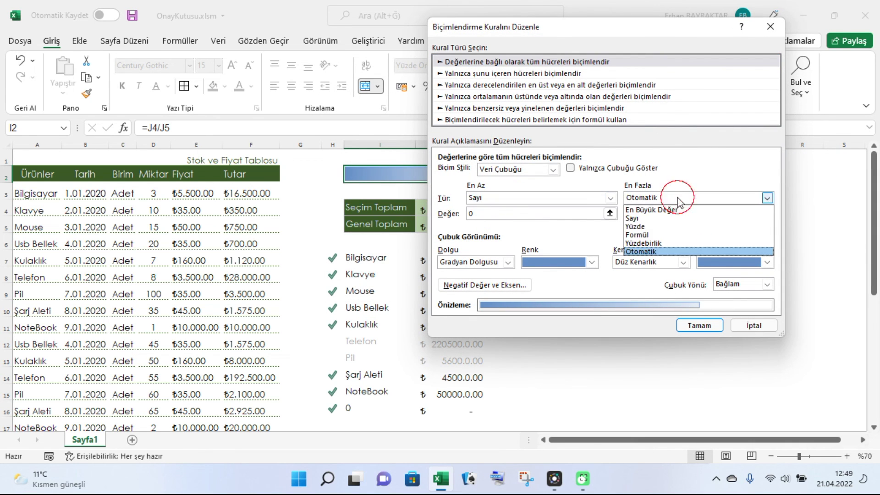
click(649, 219)
click(487, 214)
double_click(487, 215)
click(652, 212)
text(%100)
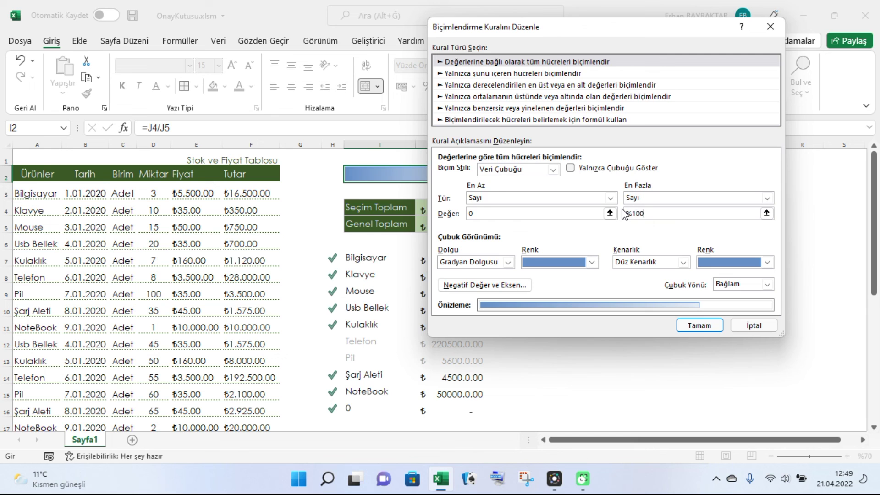
click(699, 326)
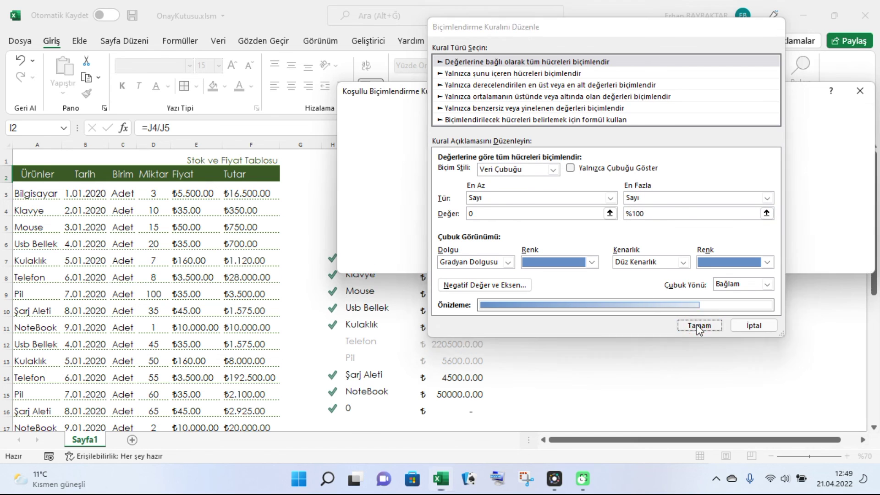
click(738, 261)
click(672, 291)
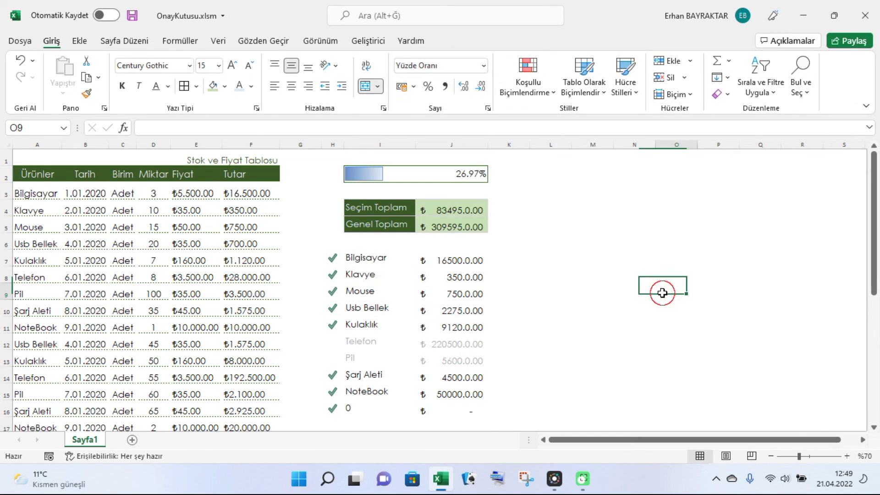
click(421, 166)
click(458, 214)
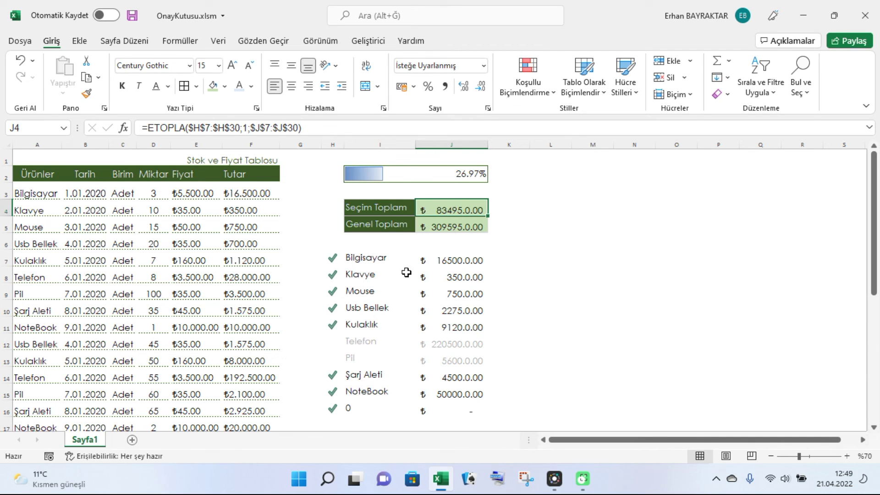
Step: Tick Telefon by entering 1 in H12
click(334, 342)
text(1)
key(Return)
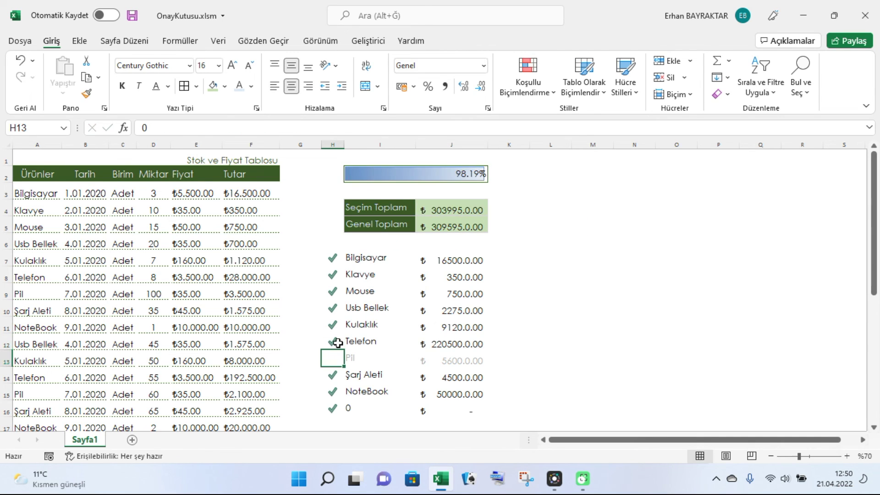
scroll(349, 362, down, 1)
scroll(338, 321, up, 1)
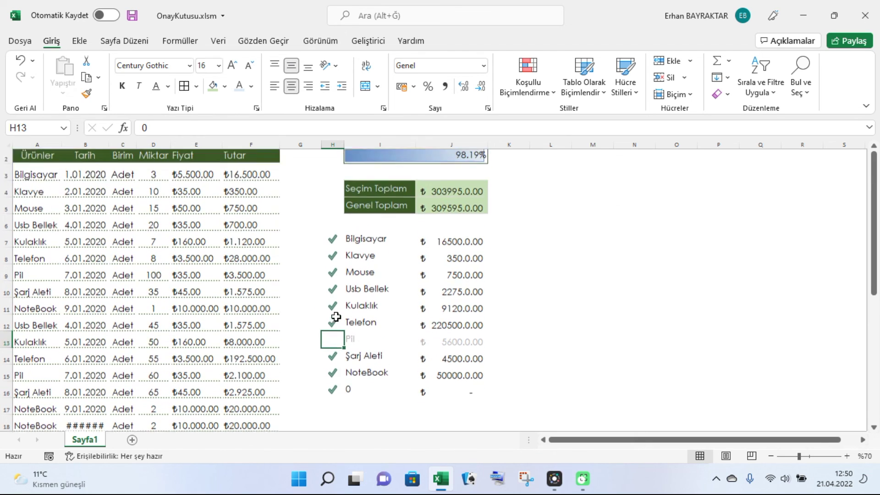
Step: Untick Kulaklık (H11) and Mouse (H9) with 0, so the bar reads 95.00%
click(335, 302)
key(Down)
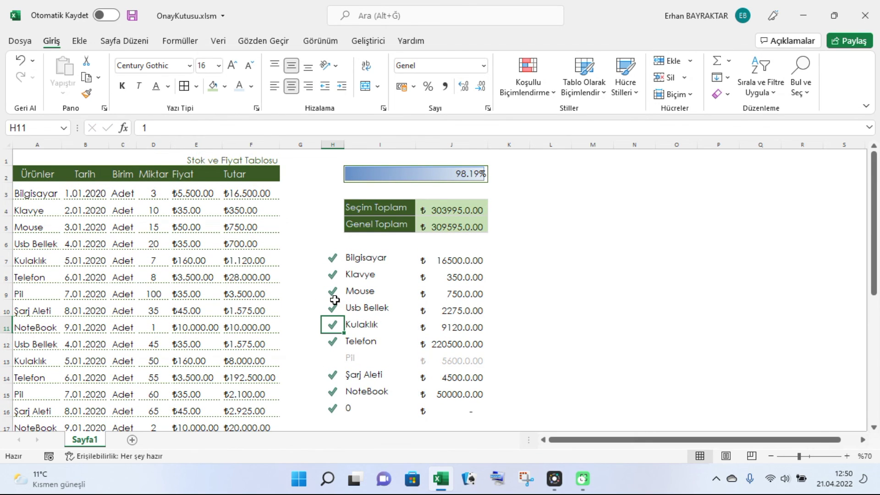
text(0)
key(Return)
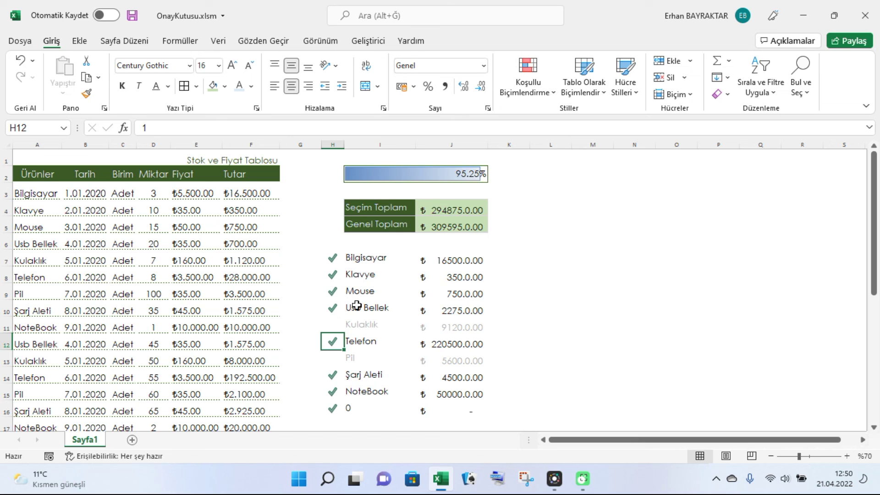
click(332, 287)
text(0)
key(Return)
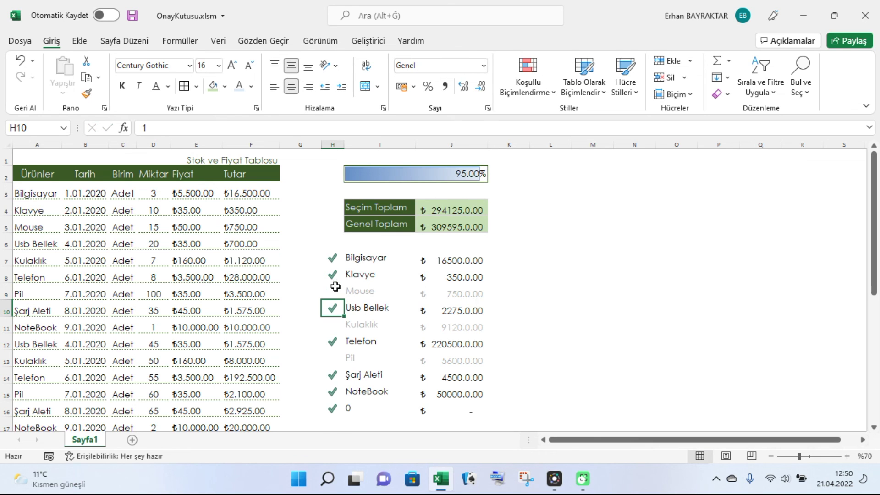
scroll(444, 258, down, 2)
scroll(444, 259, up, 2)
scroll(430, 224, down, 1)
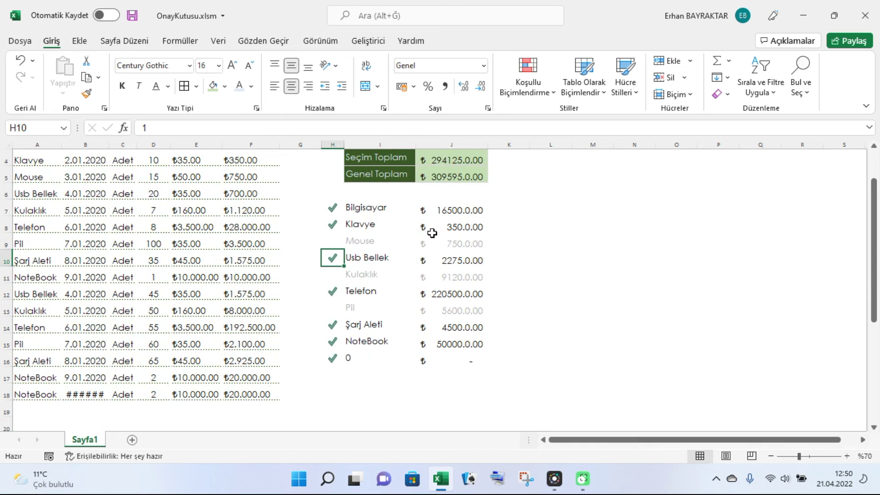
scroll(390, 263, up, 1)
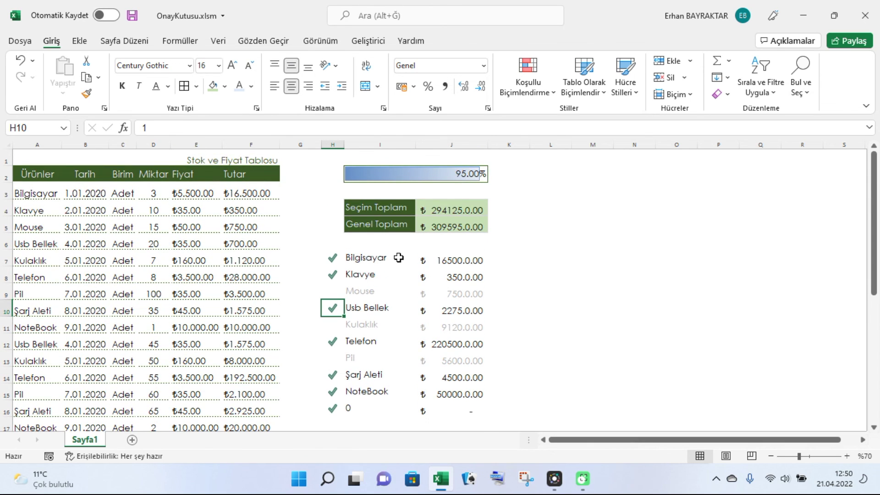